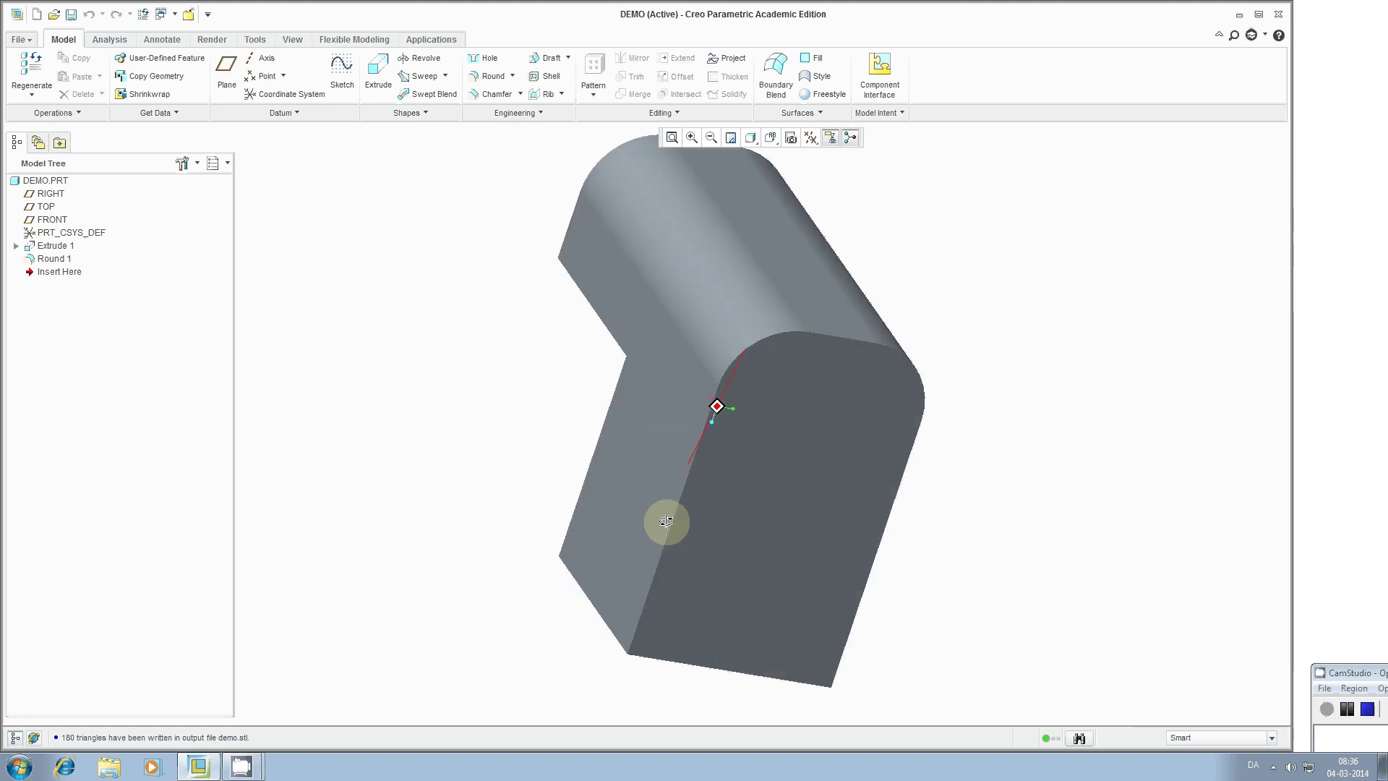
Save a copy of the DEMO part to the desktop as a Stereolithography file named demo, overwriting the existing file.
middle_drag(984, 278, 850, 293)
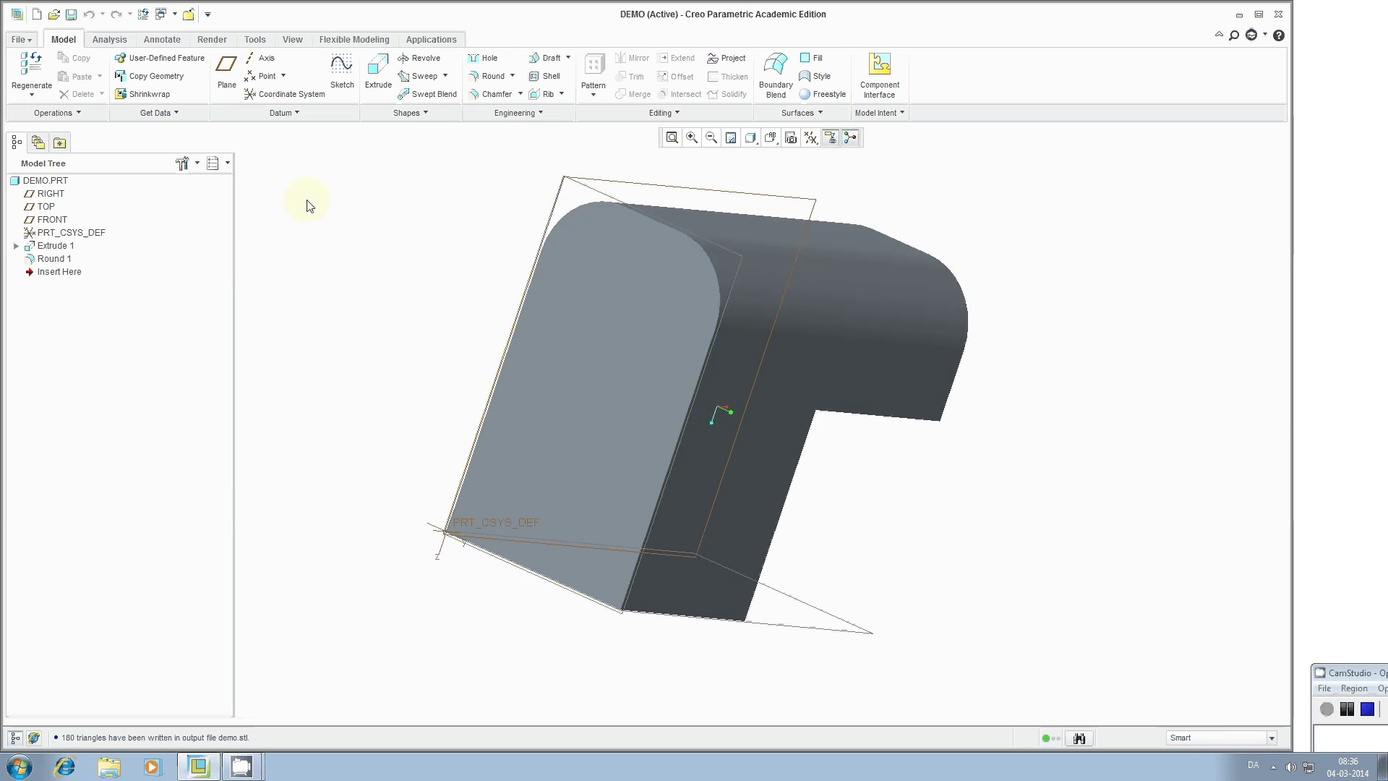
click(26, 41)
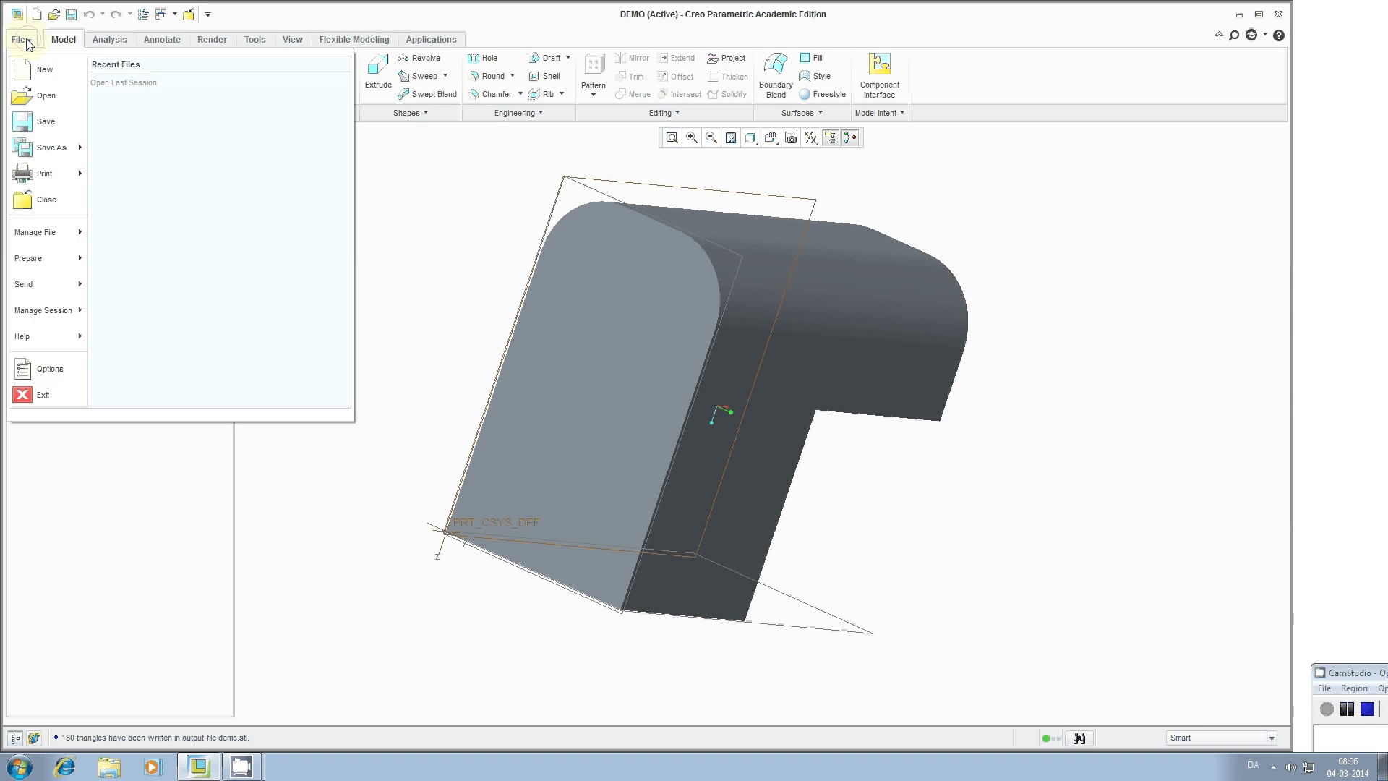
mouse_move(50, 149)
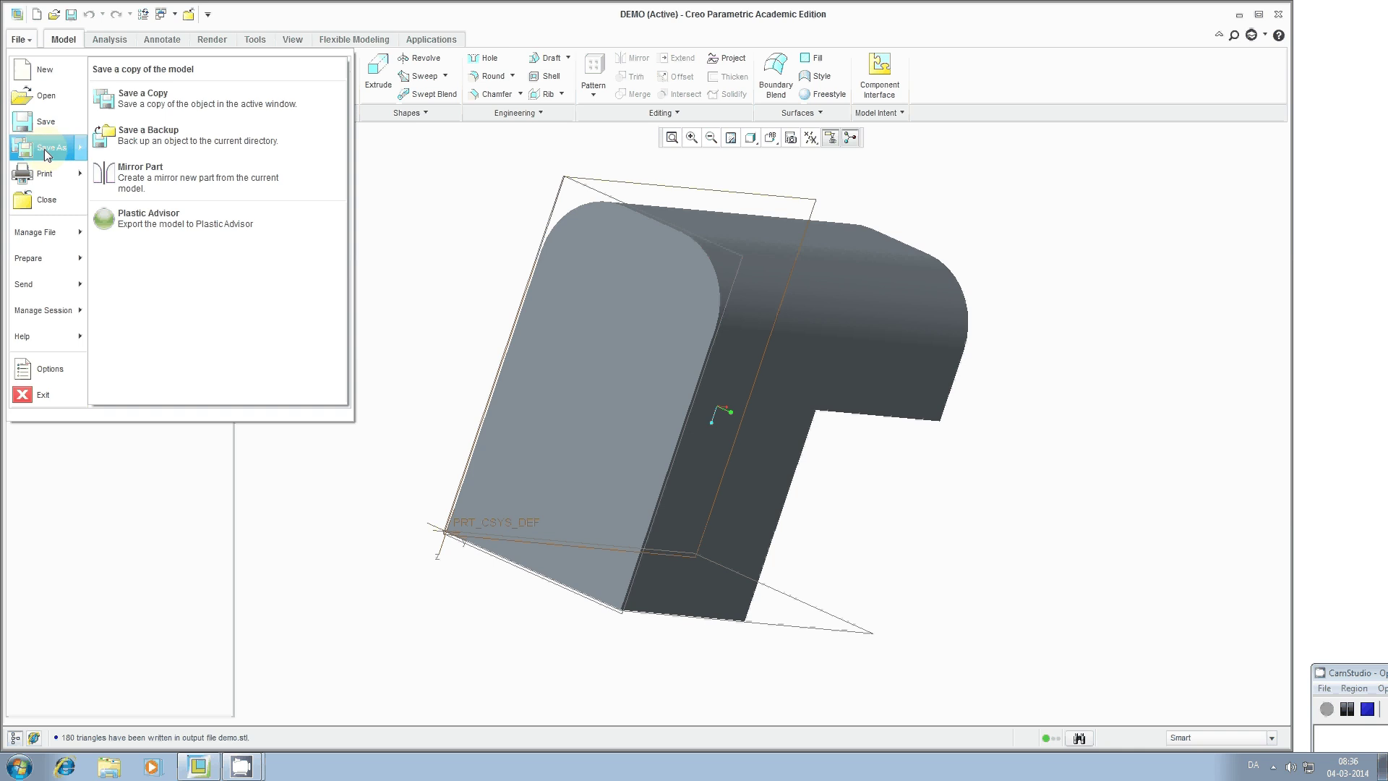
click(49, 150)
click(548, 553)
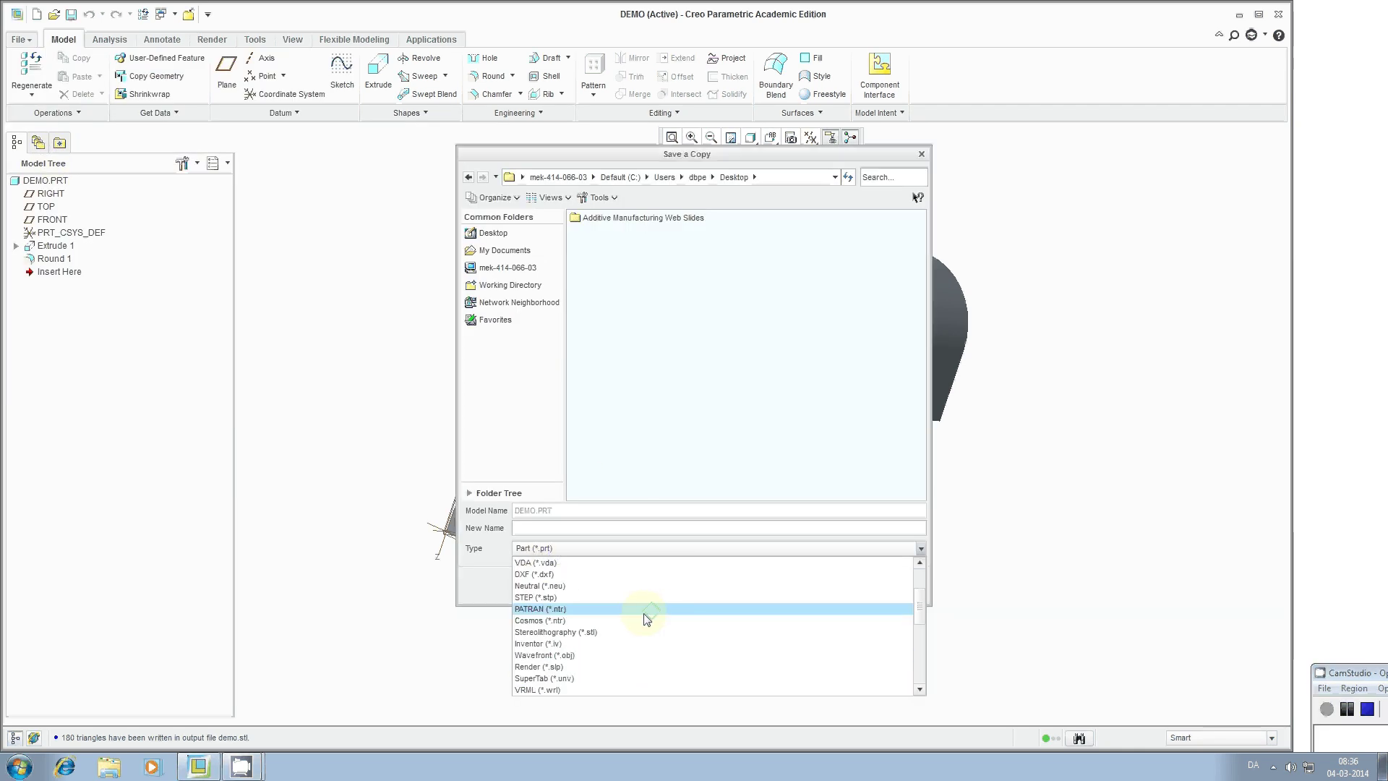
click(612, 632)
click(579, 586)
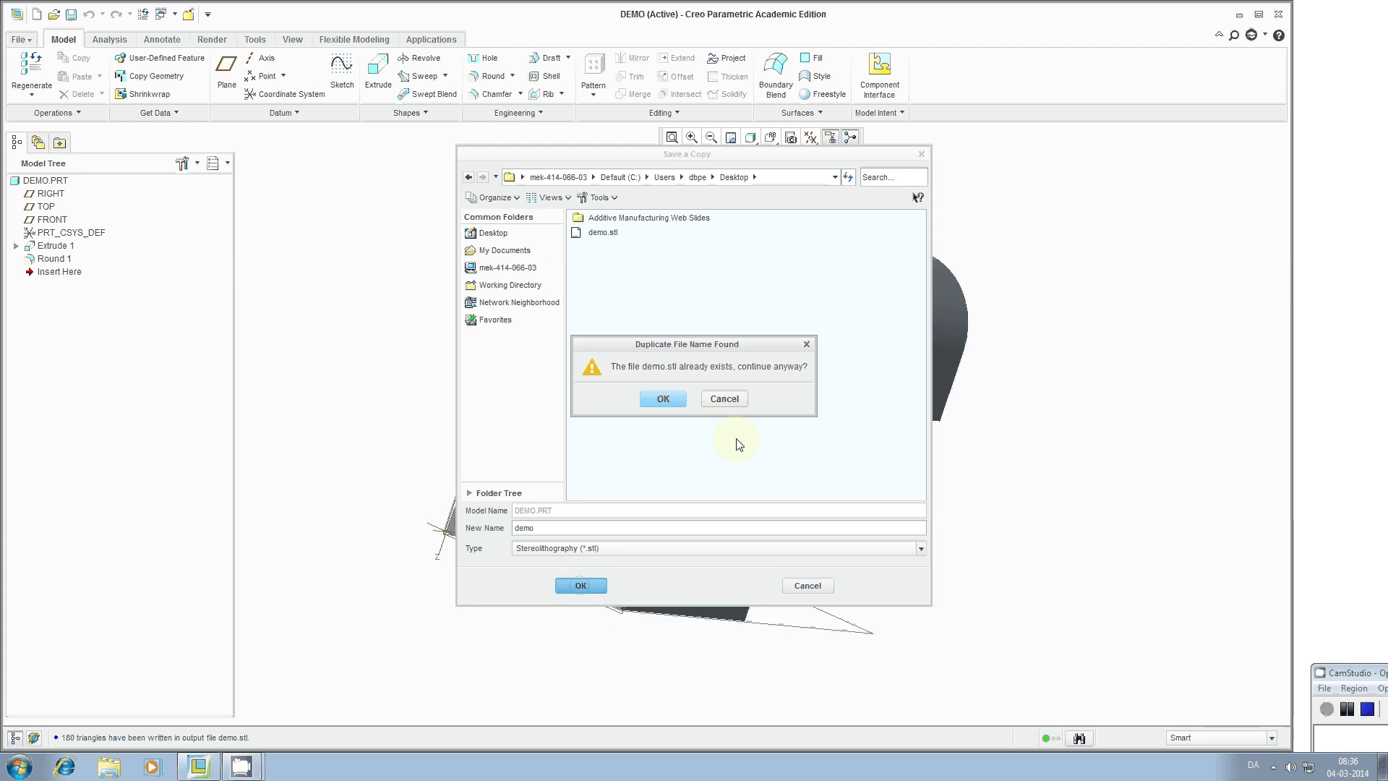
click(682, 403)
Apply the STL export with the default deviation settings and inspect the triangulated mesh from several angles.
mouse_move(923, 424)
middle_down()
mouse_move(954, 394)
mouse_move(960, 434)
mouse_move(966, 391)
mouse_move(856, 375)
mouse_move(893, 372)
mouse_move(880, 366)
middle_up()
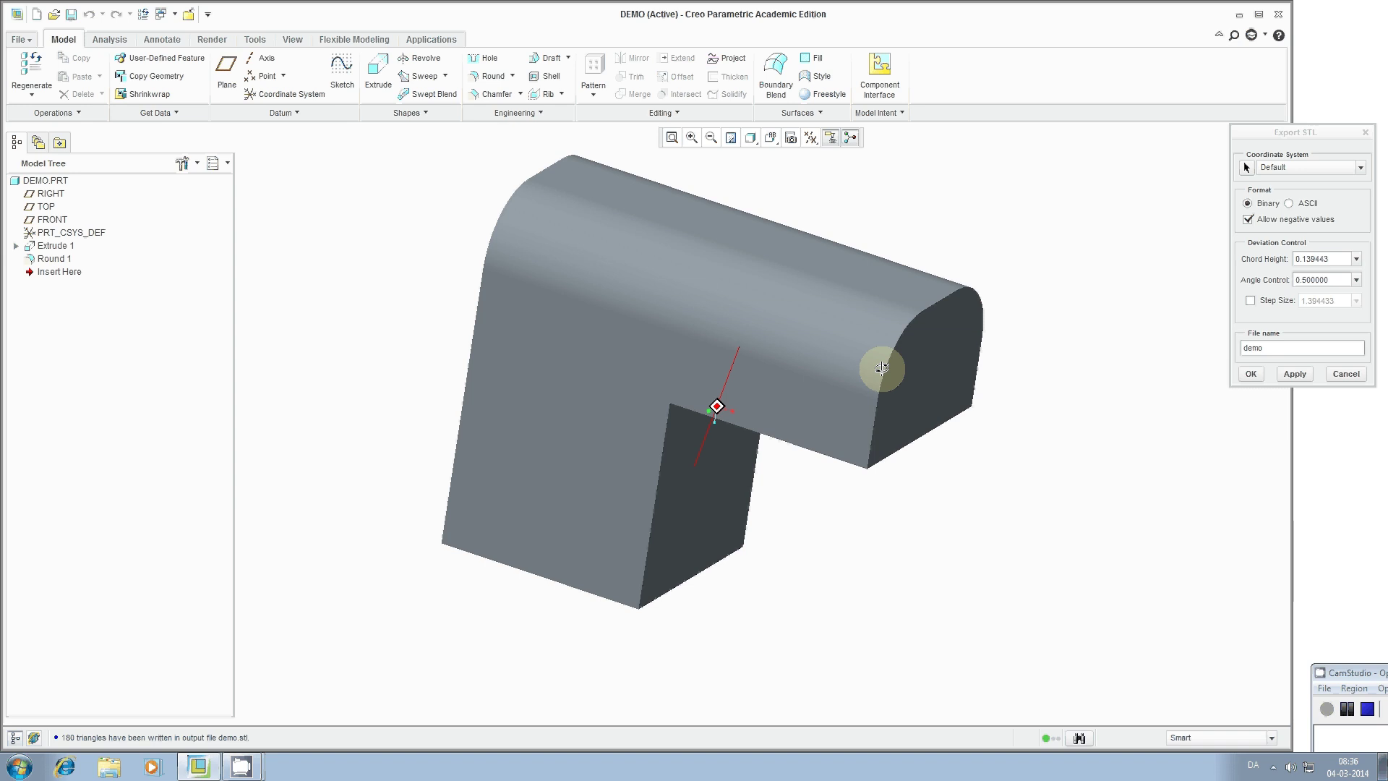
click(1298, 376)
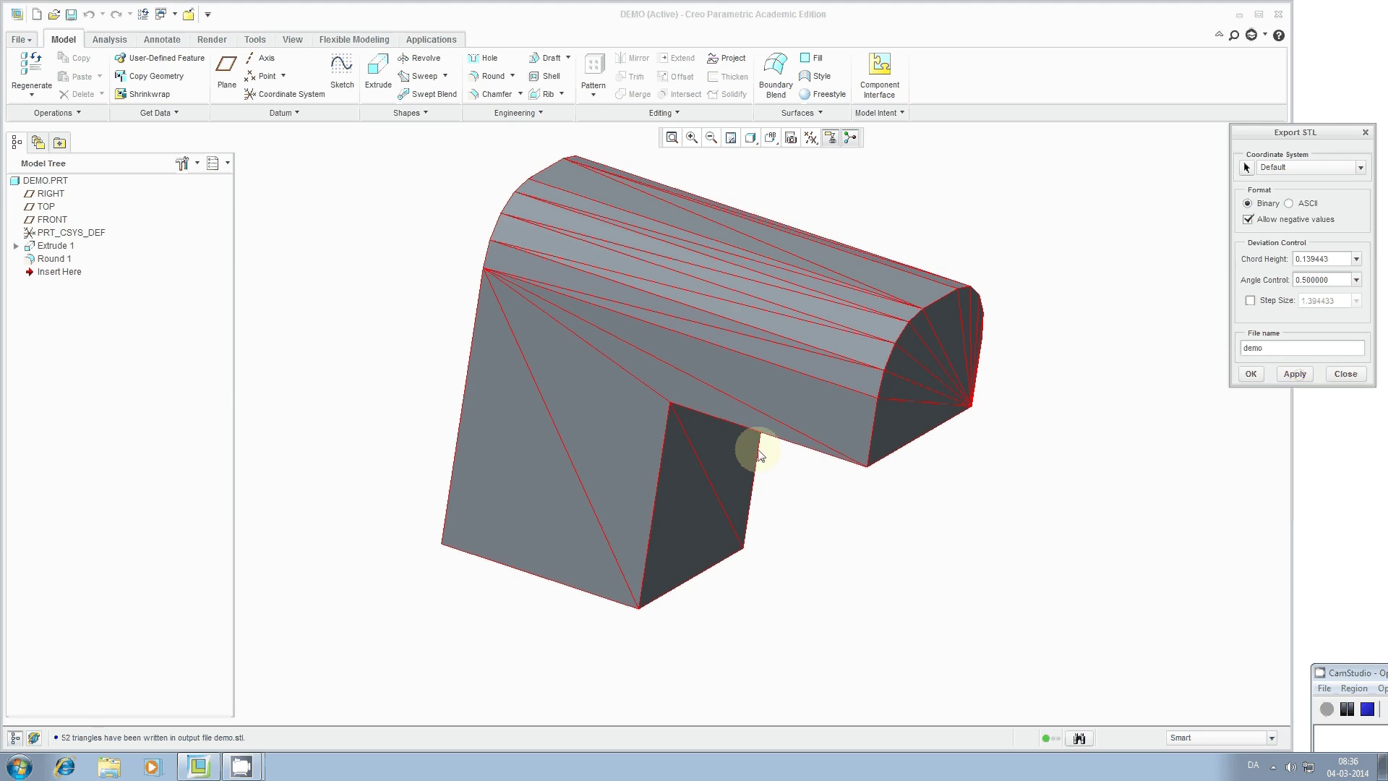
middle_drag(752, 450, 680, 412)
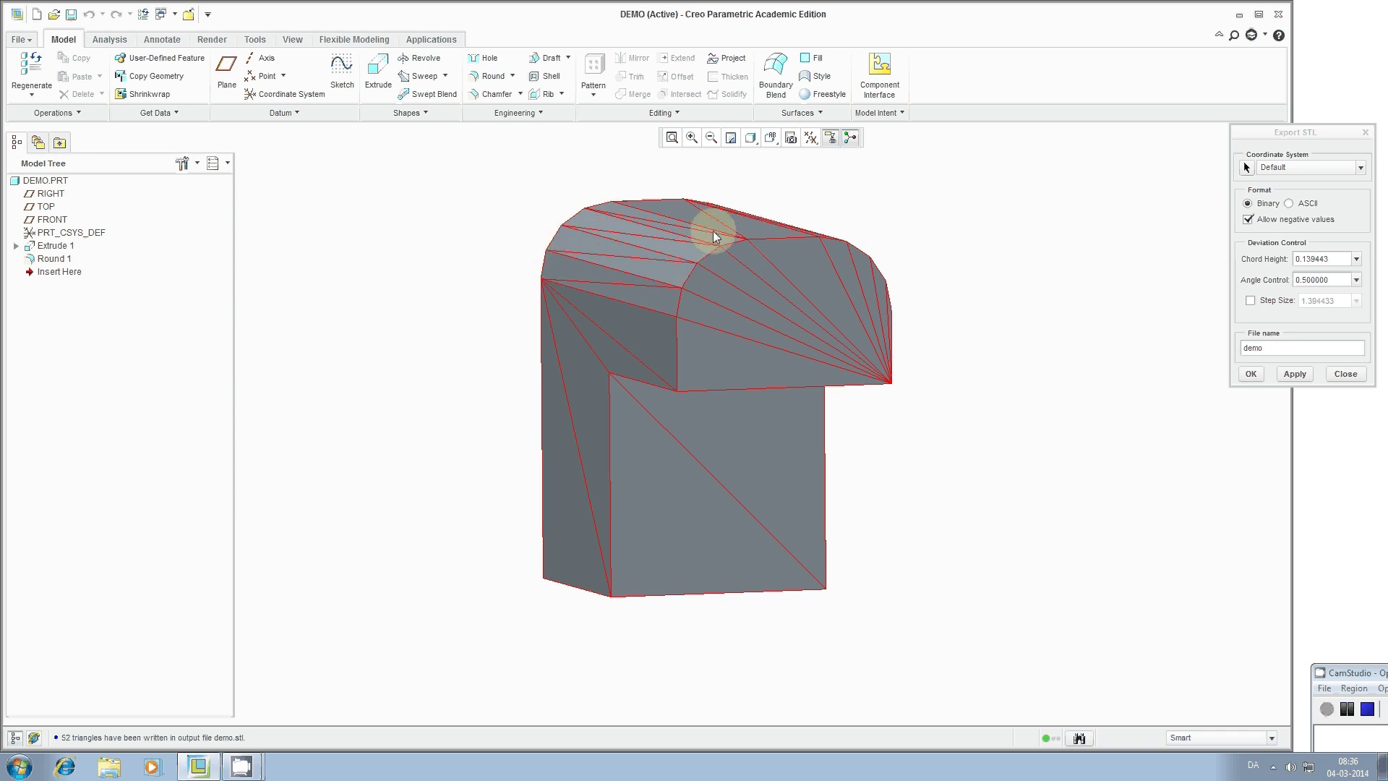
Enter 0 for both the chord height and the angle control, and export the finer STL mesh.
double_click(1321, 258)
text(0)
key(Tab)
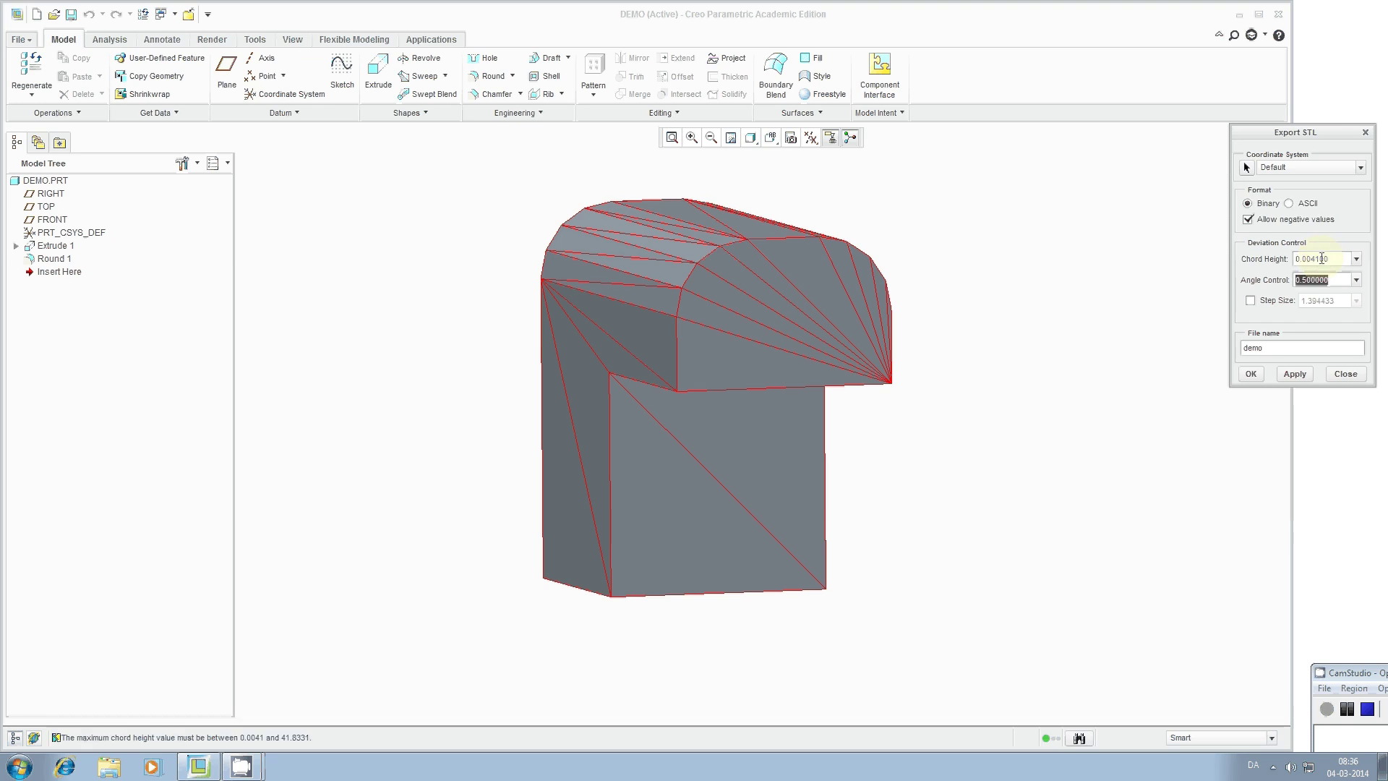
text(0)
key(Tab)
click(1301, 377)
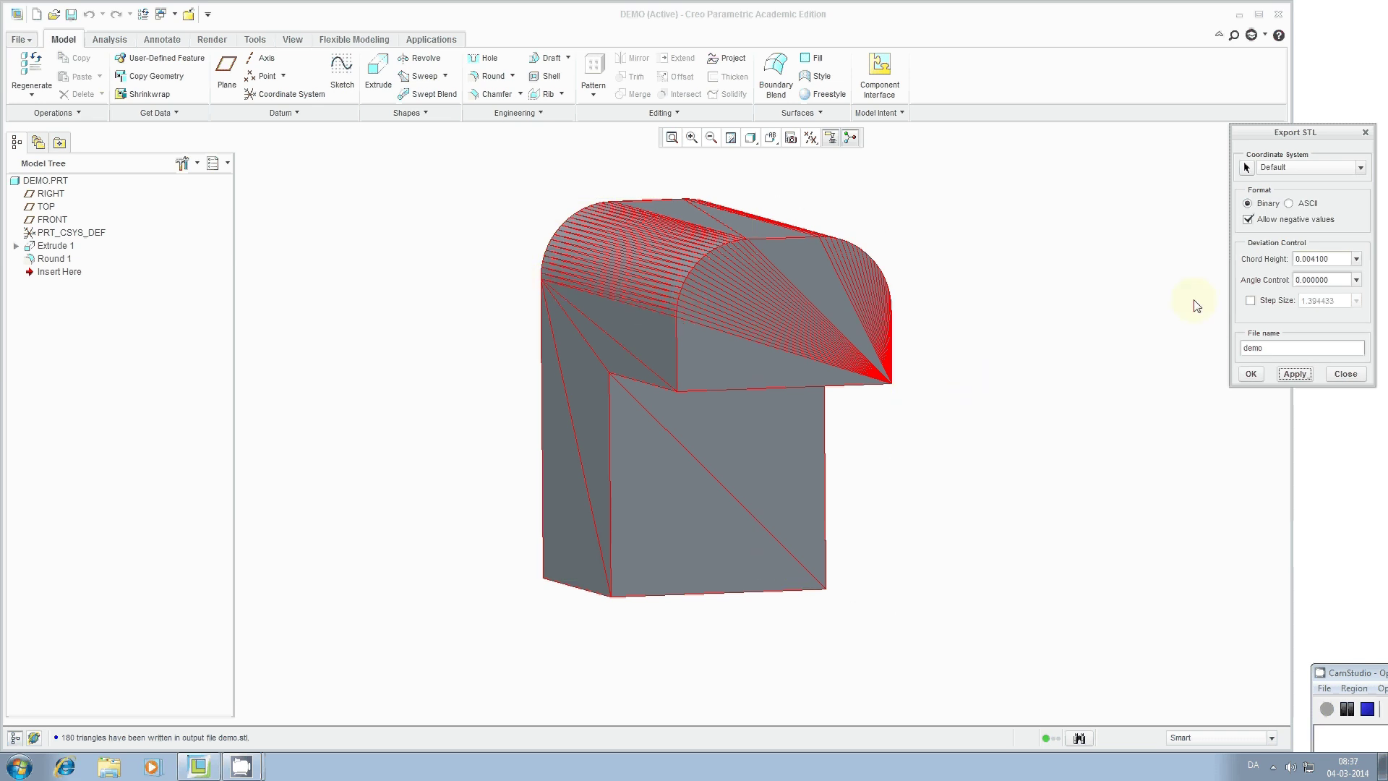
click(1250, 375)
Minimize the CAD window, launch netfabb Studio, and postpone its registration.
click(1240, 14)
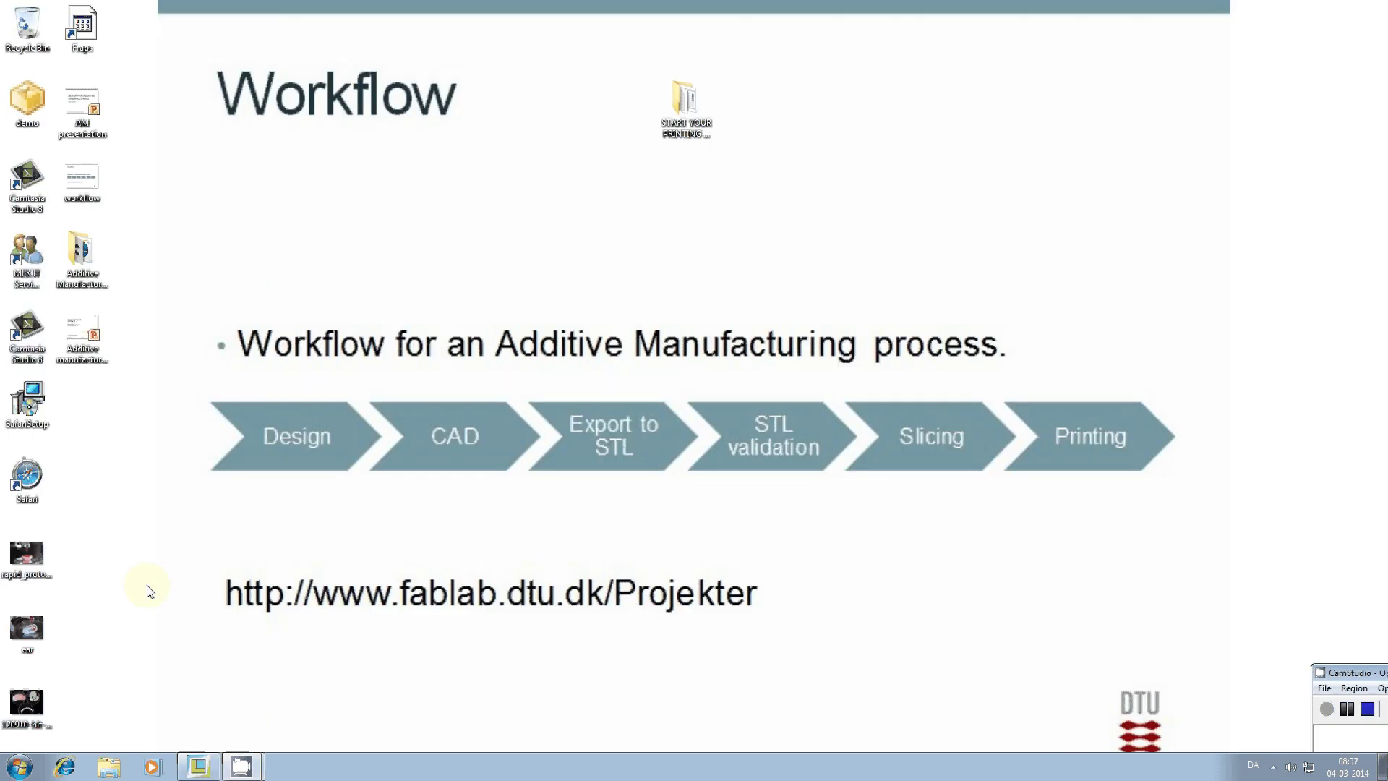
click(19, 765)
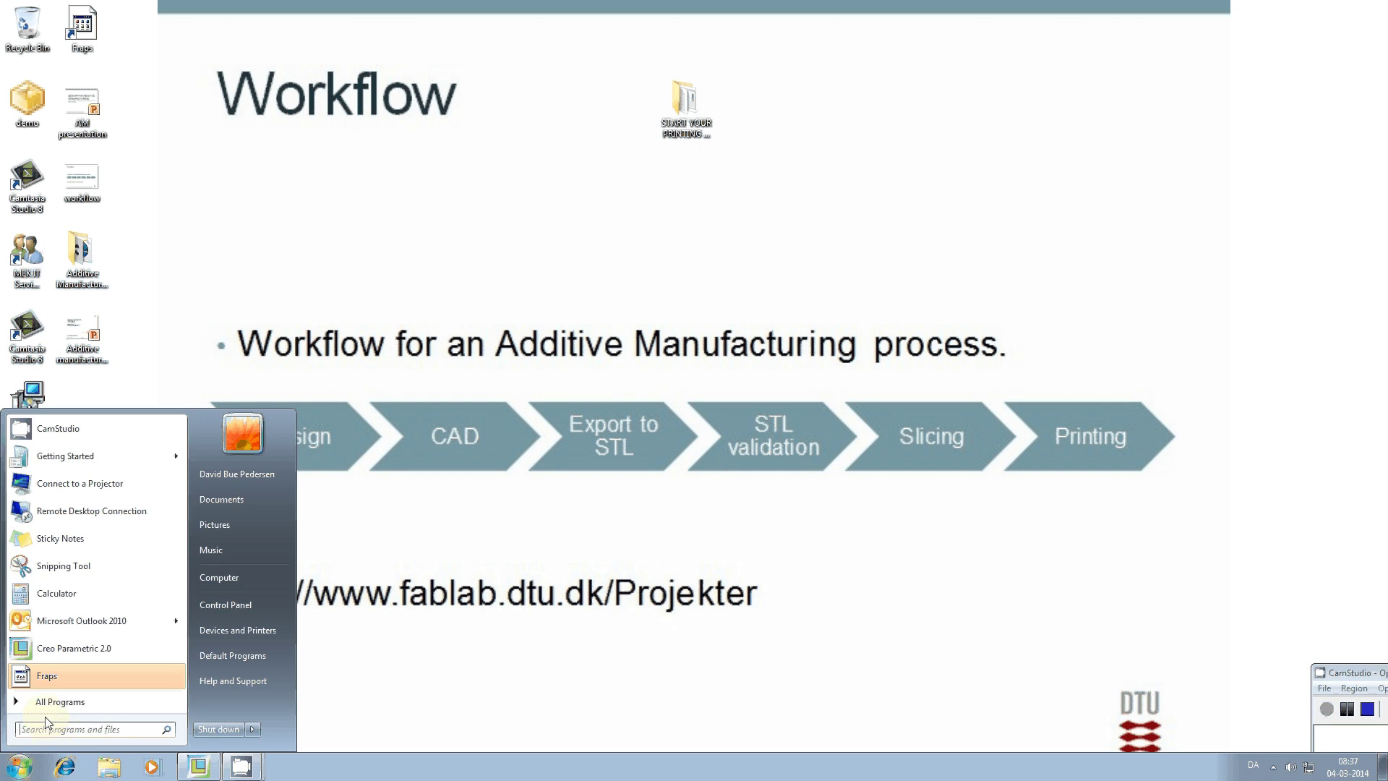
text(net)
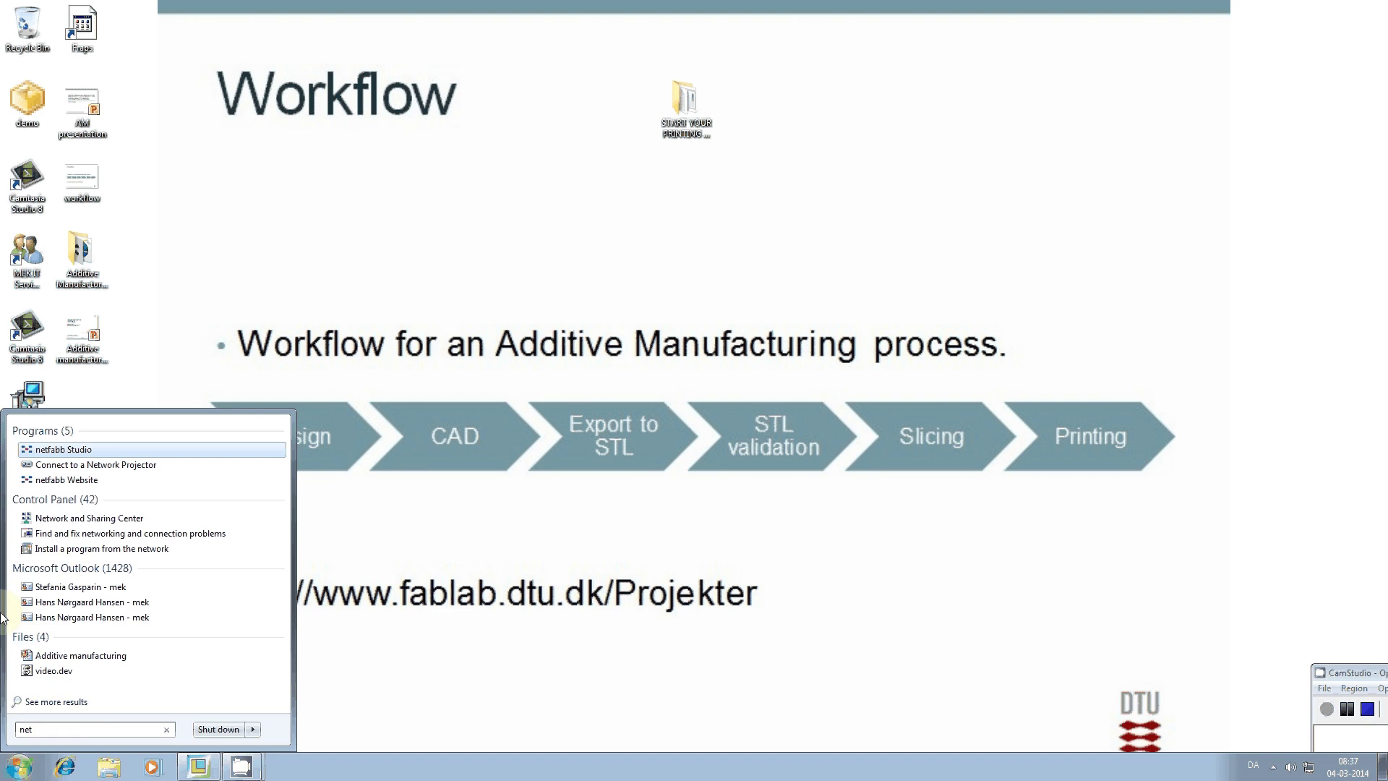
click(65, 449)
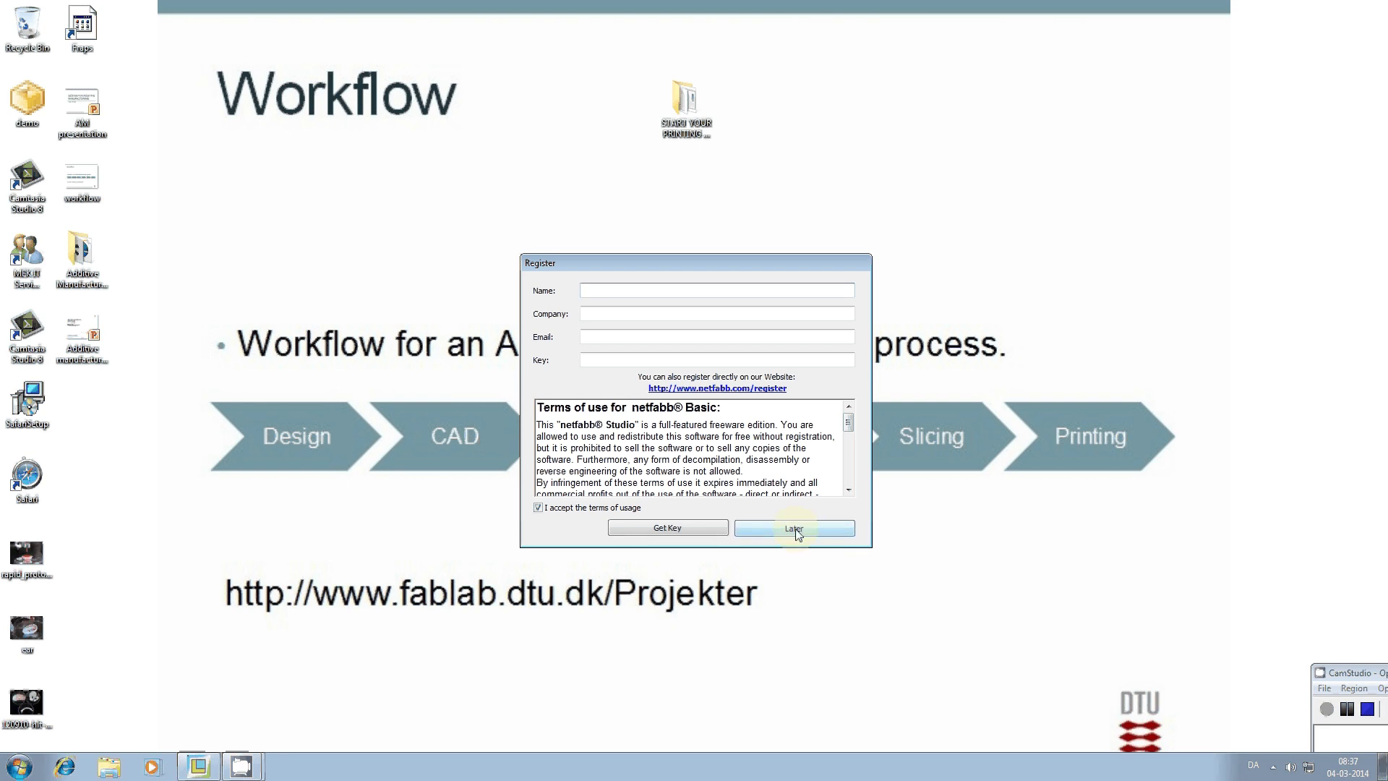
click(795, 528)
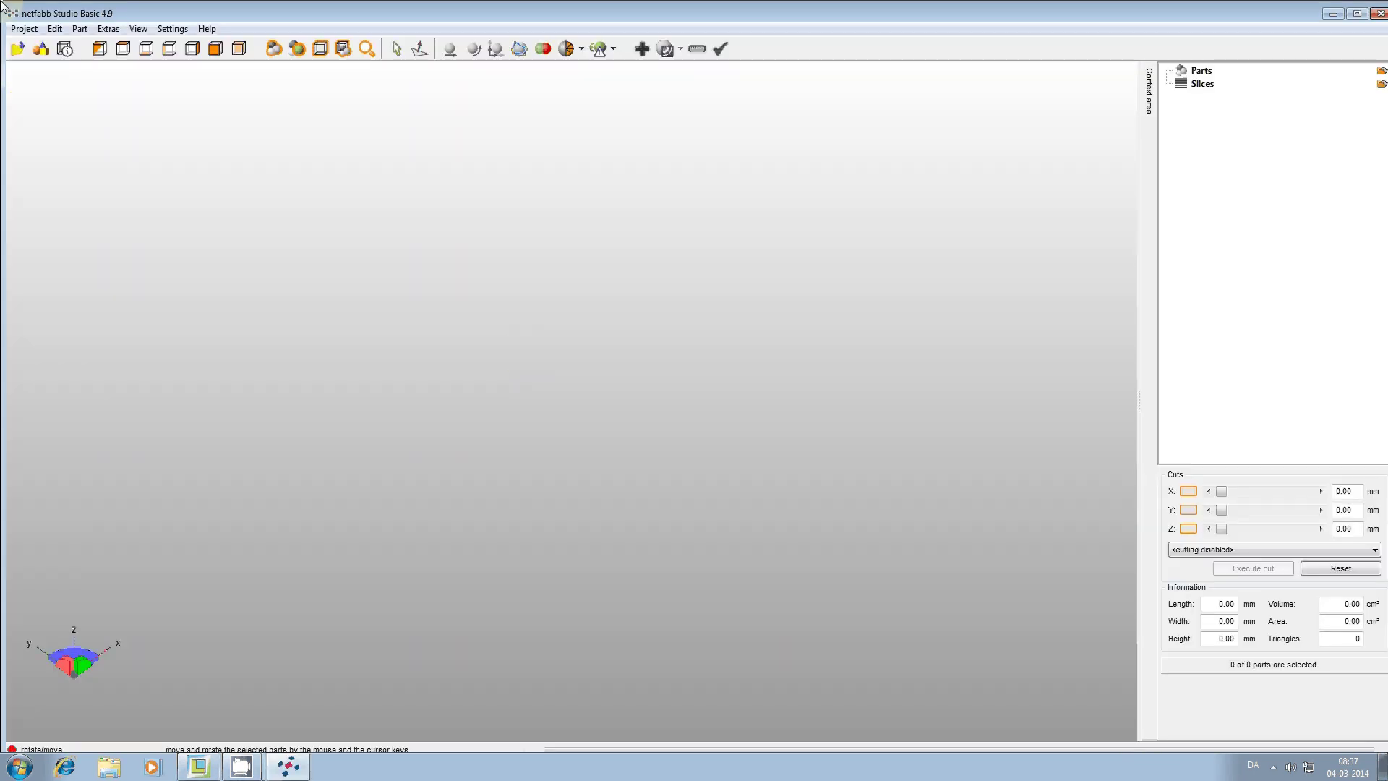
Open the demo STL file from the desktop as a part in the project.
click(17, 48)
click(192, 217)
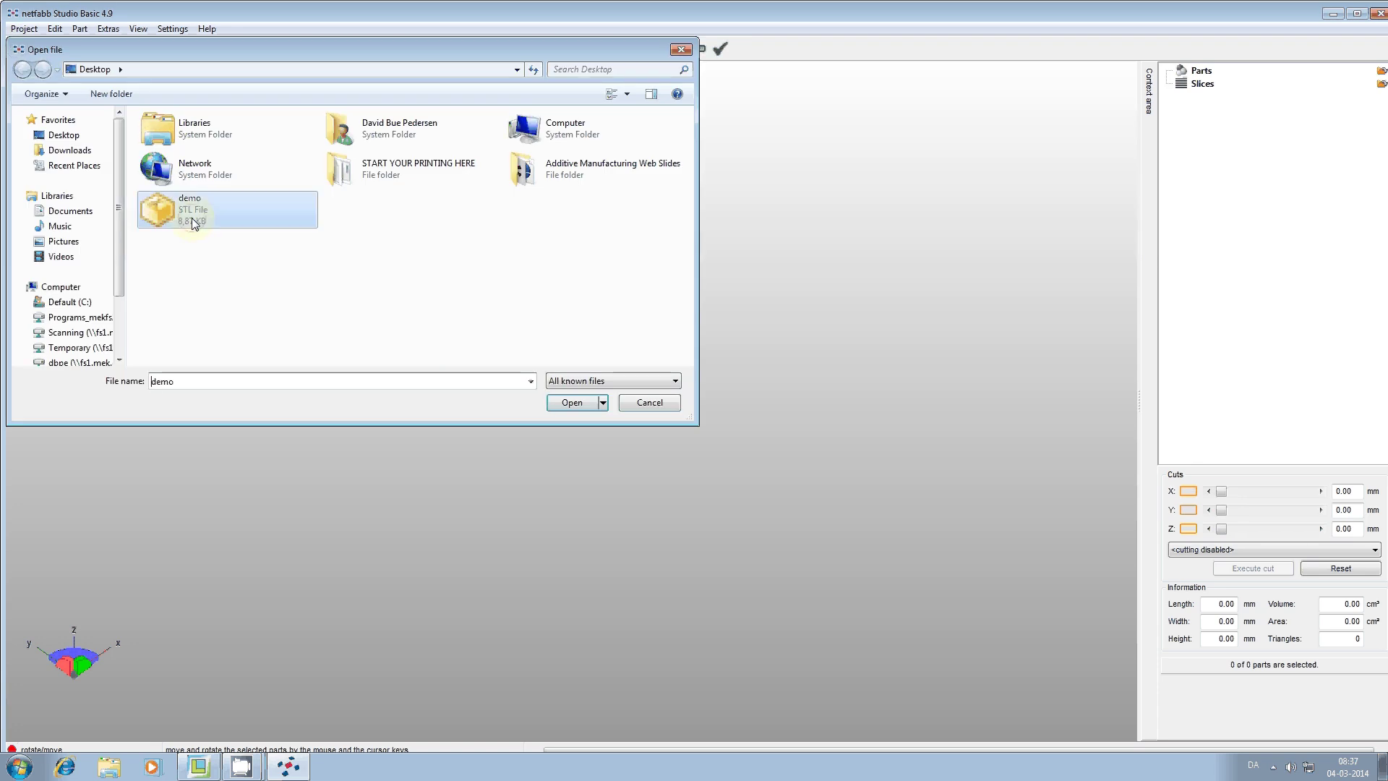
click(572, 403)
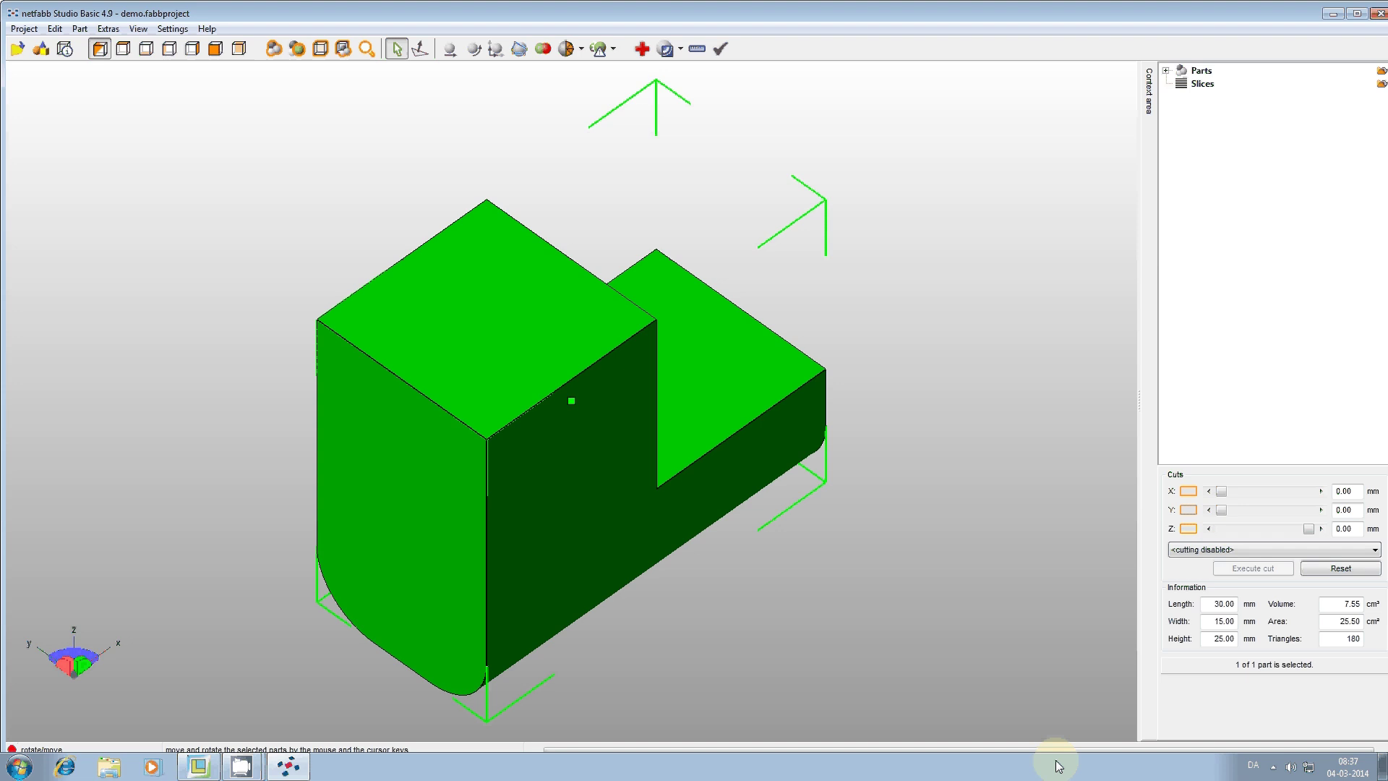
Run the Default repair automatically on the demo part and apply the repair.
click(643, 51)
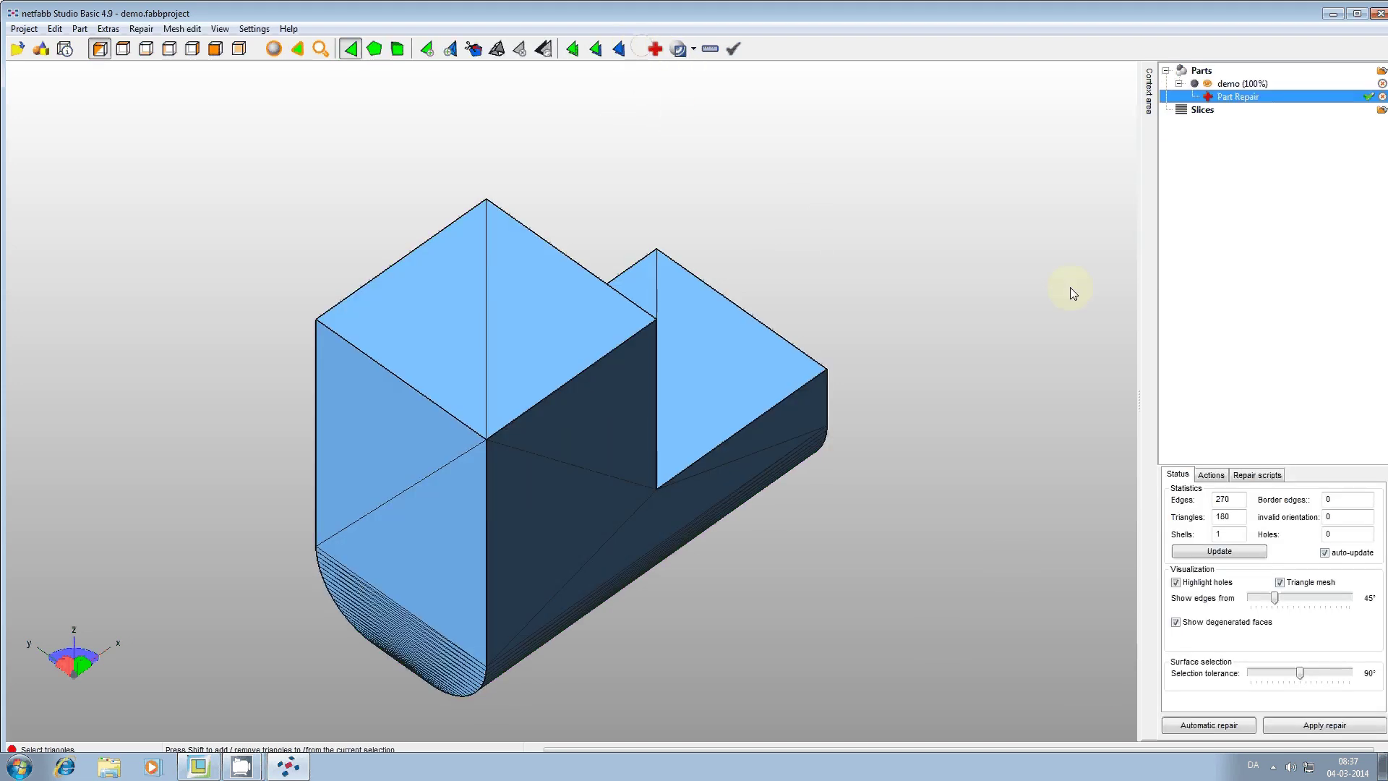
click(1221, 727)
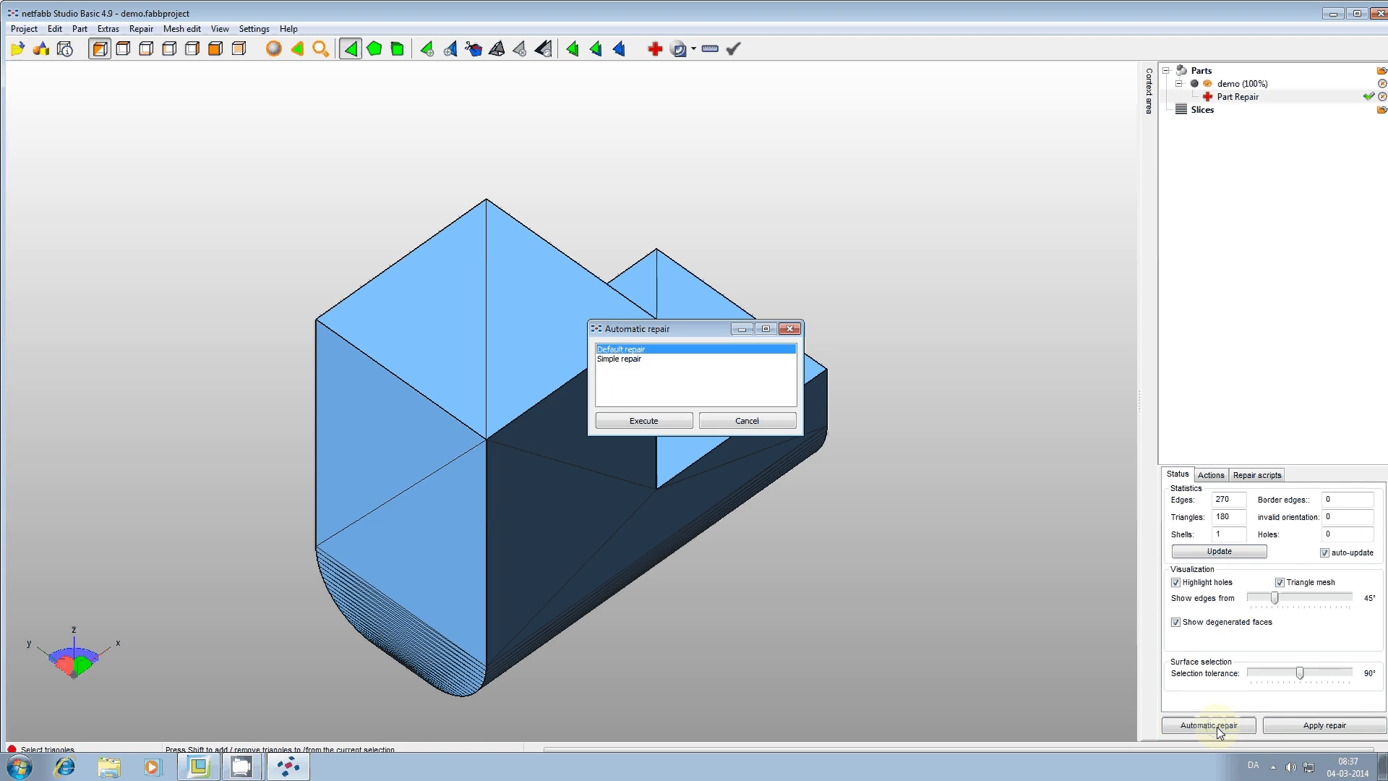
click(637, 425)
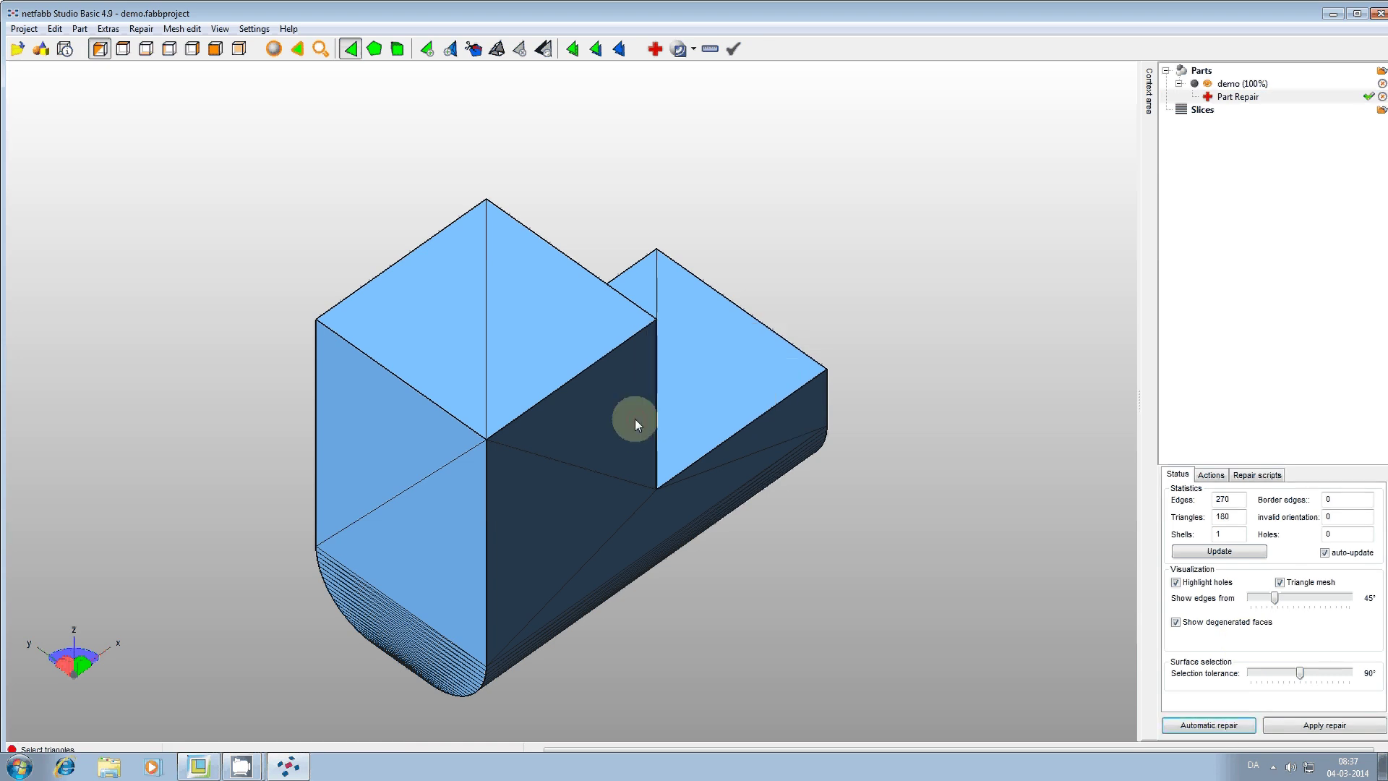
click(1323, 725)
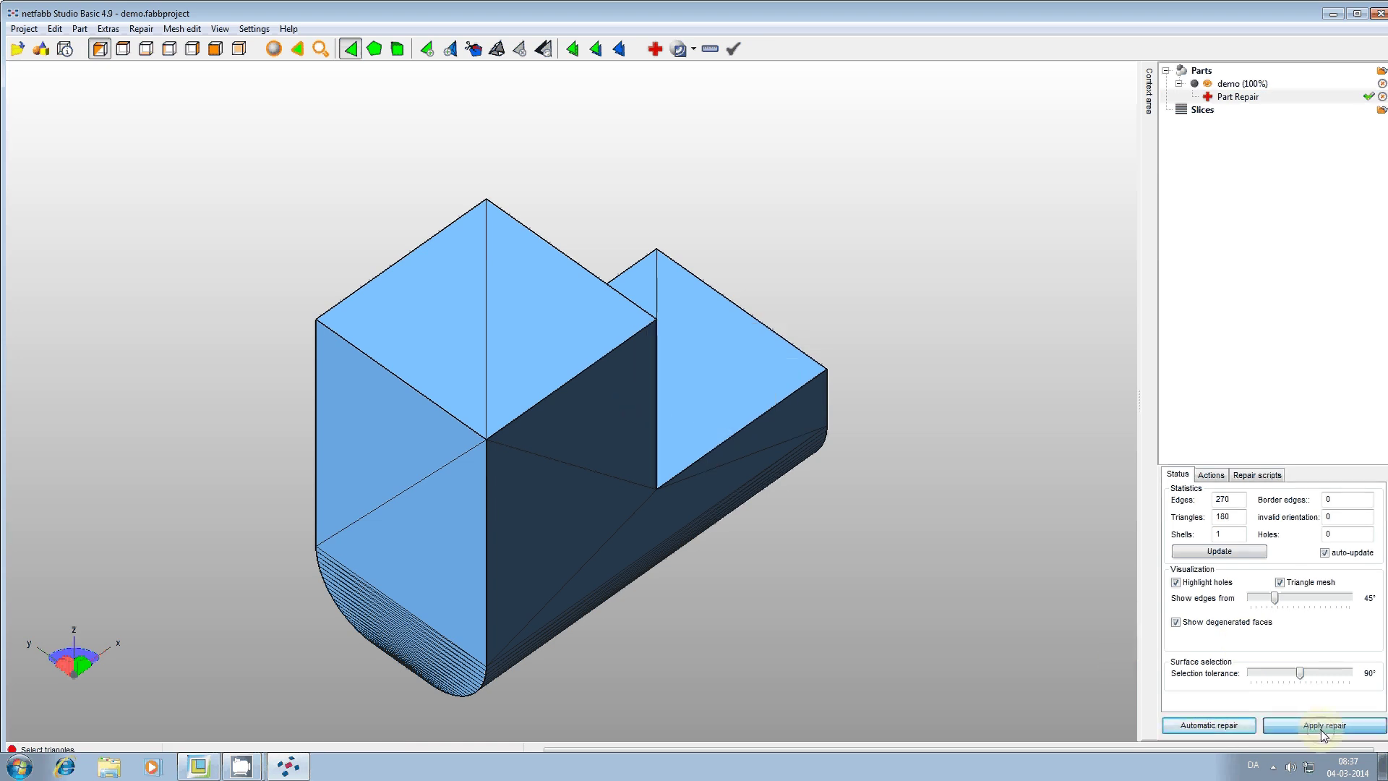
click(677, 384)
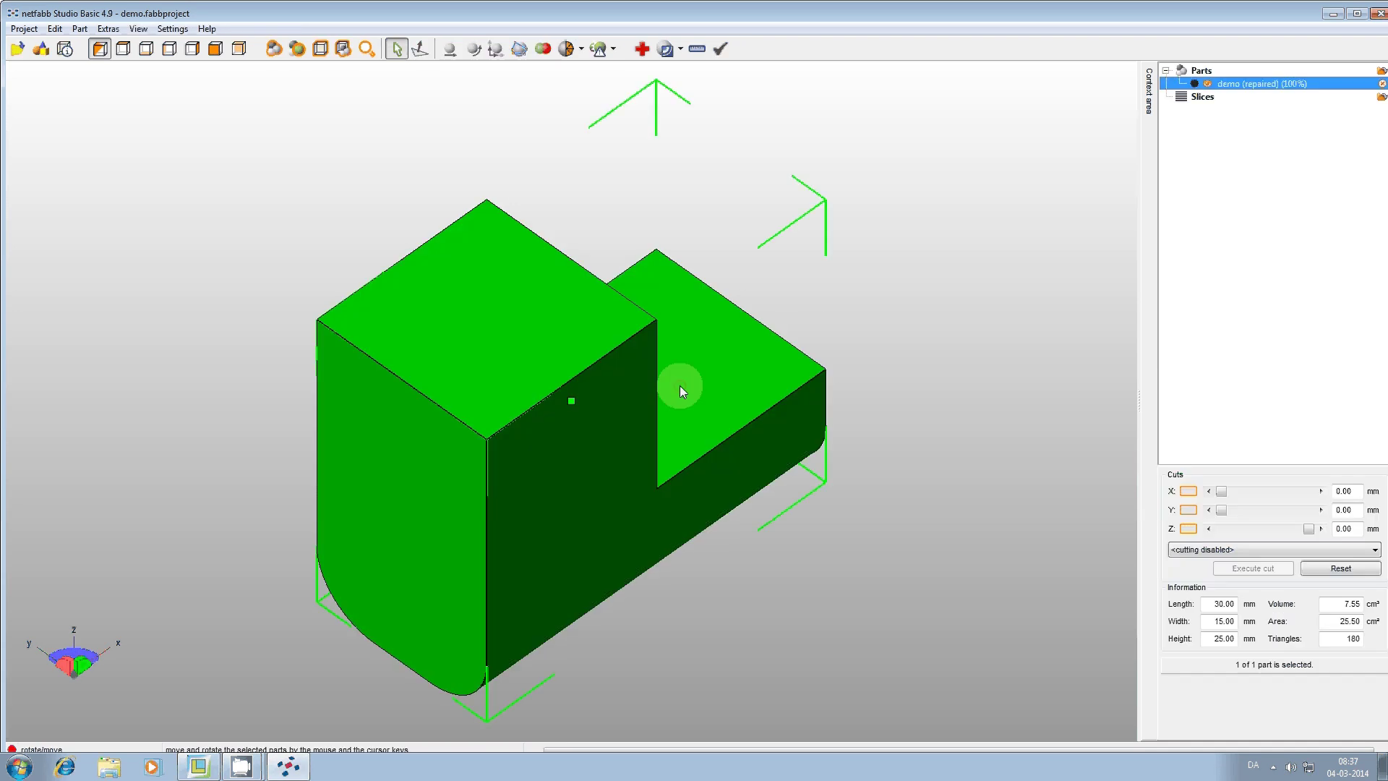
click(88, 30)
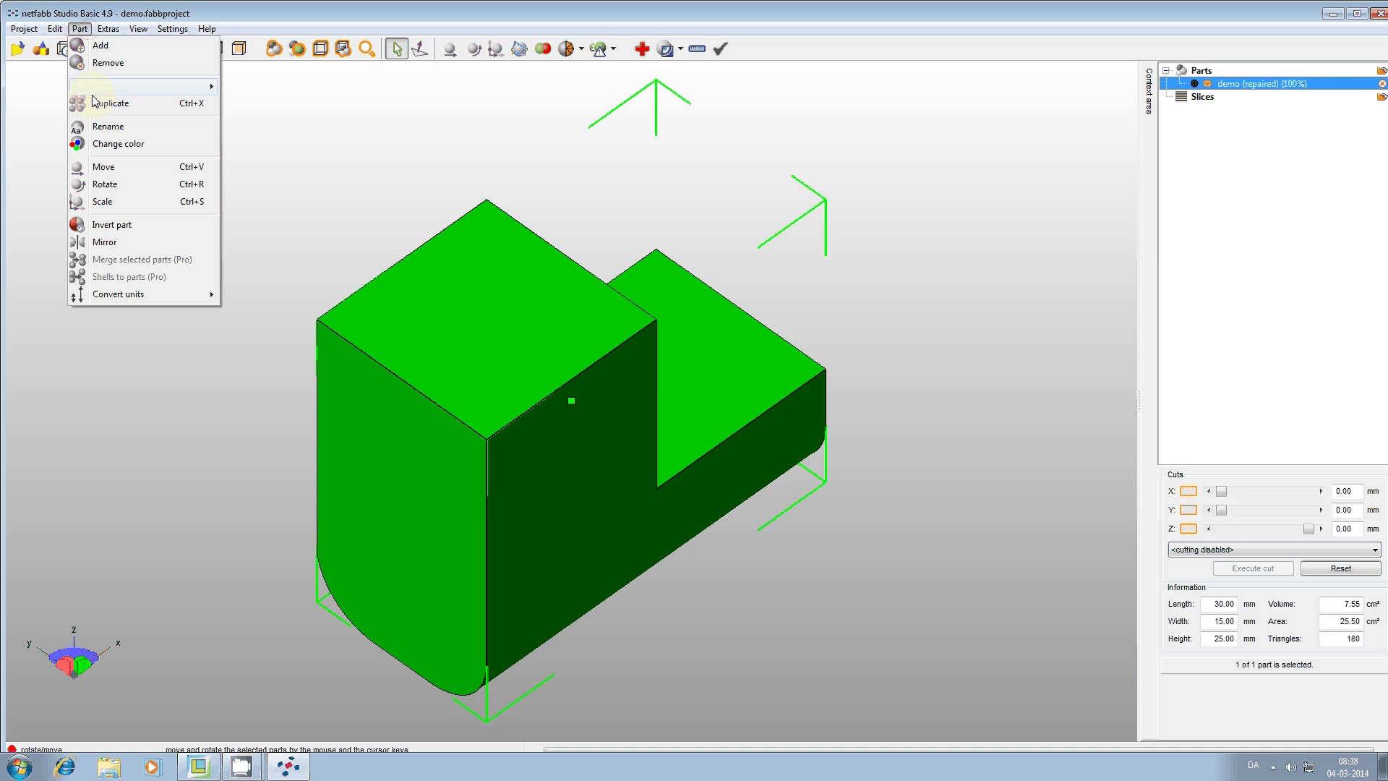
mouse_move(134, 86)
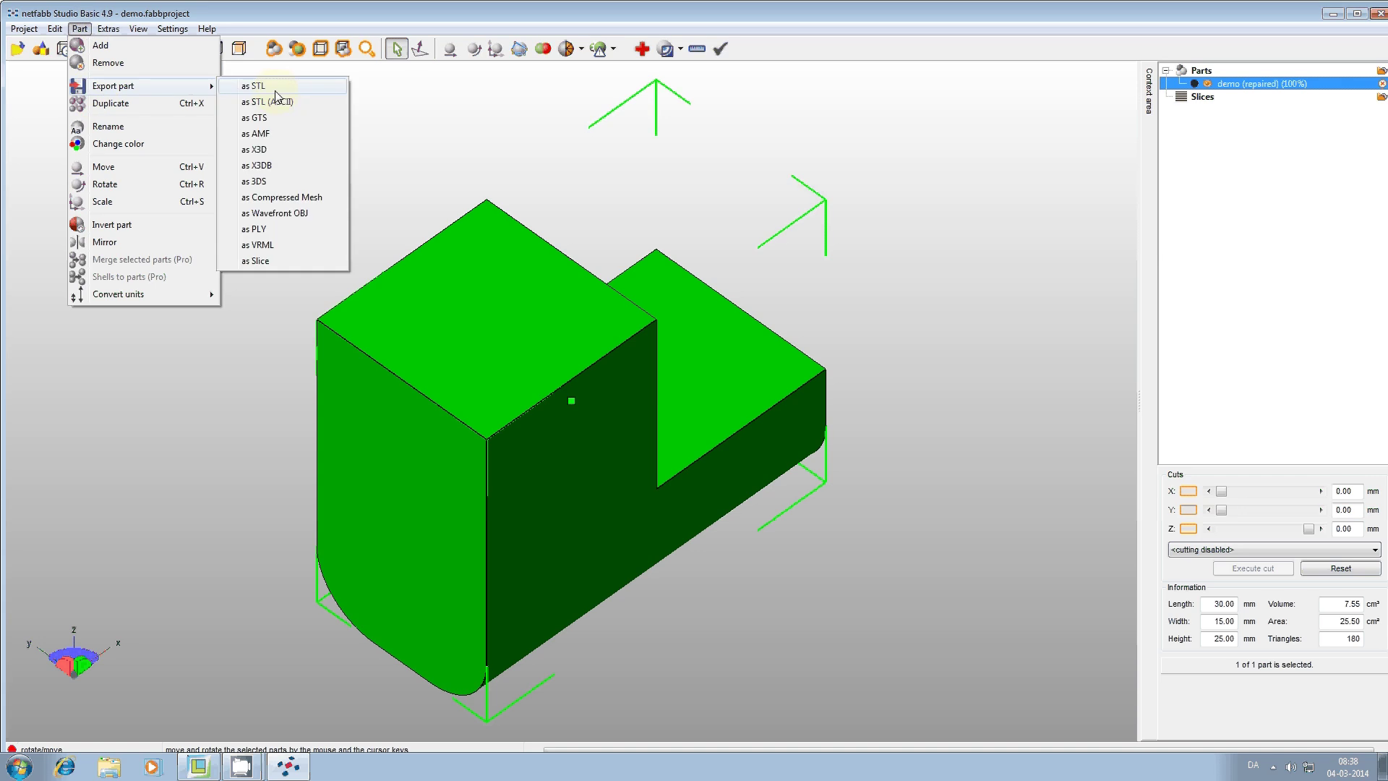
click(956, 137)
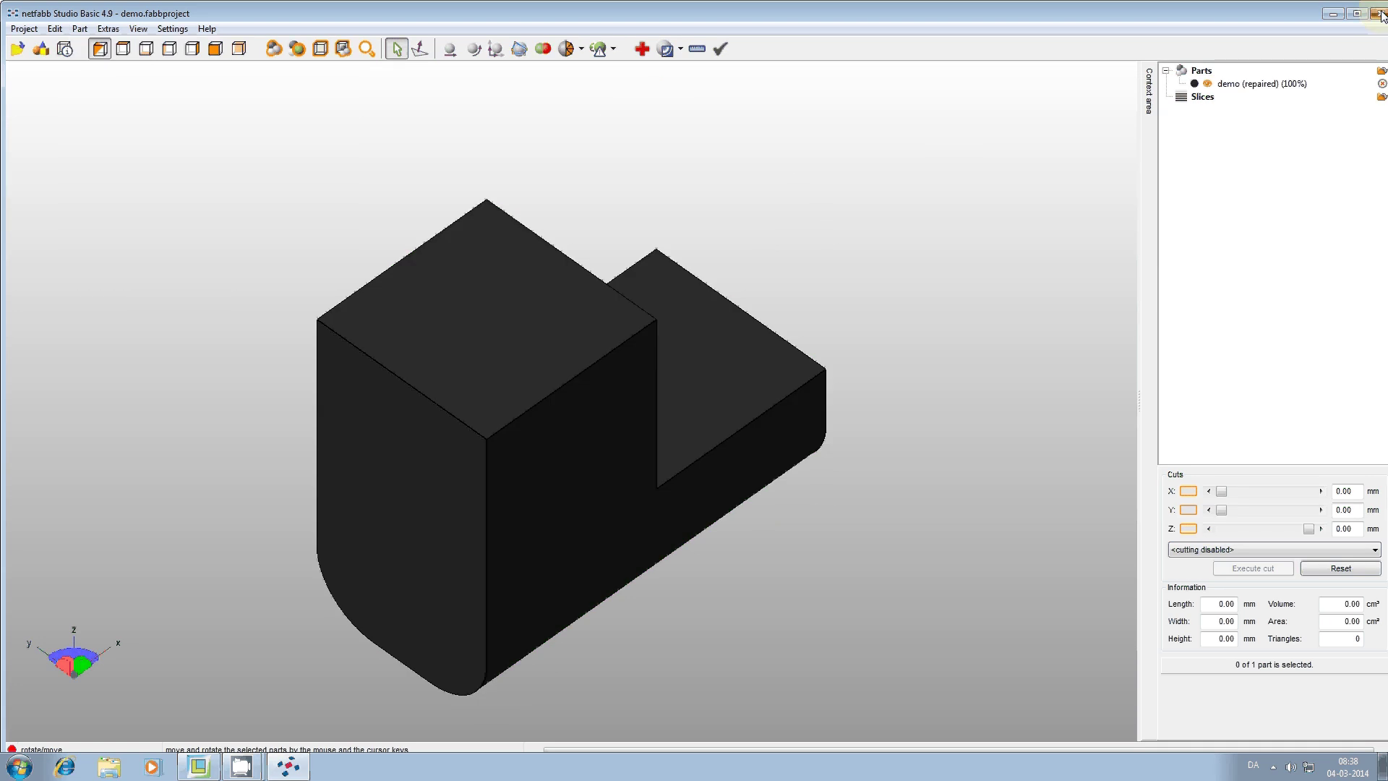
Close netfabb Studio without saving the project and launch Cura from the START YOUR PRINTING HERE desktop folder.
click(1381, 16)
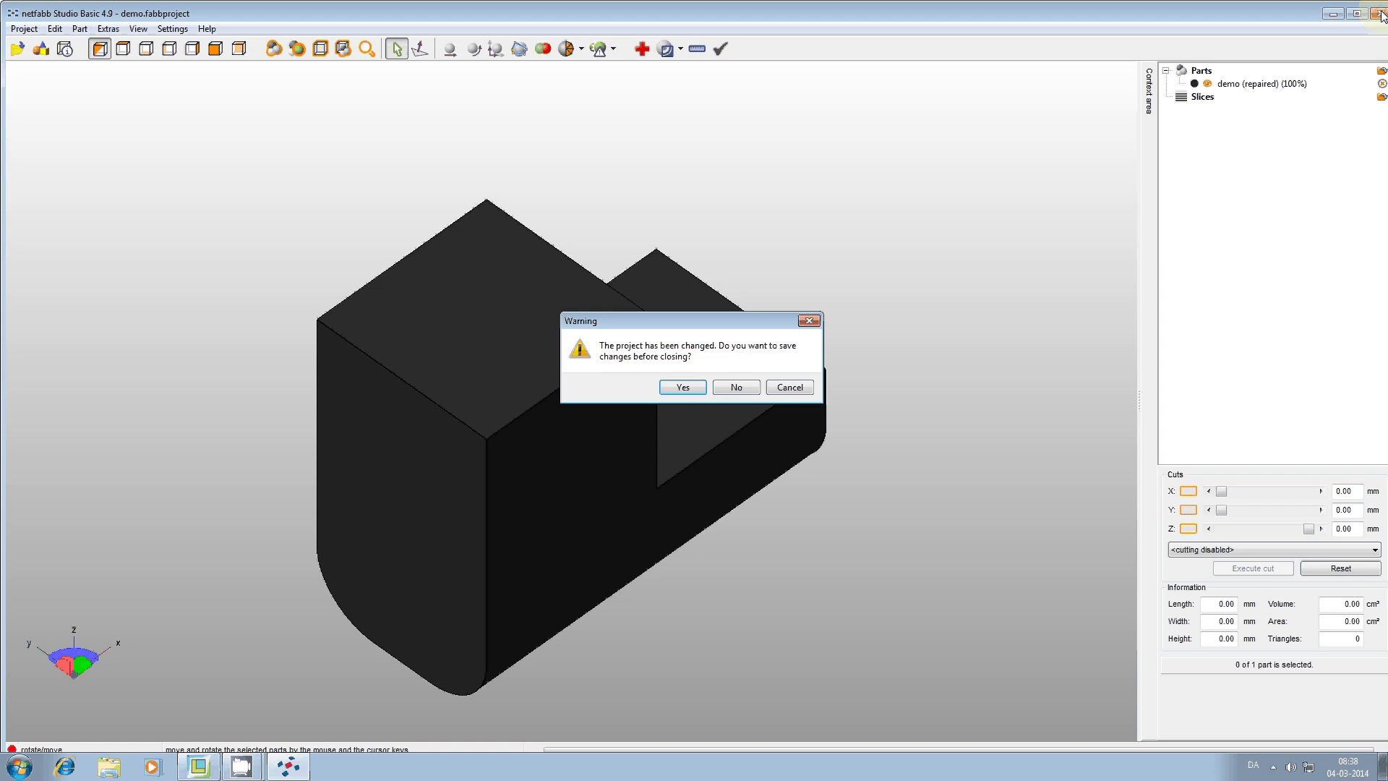
click(736, 387)
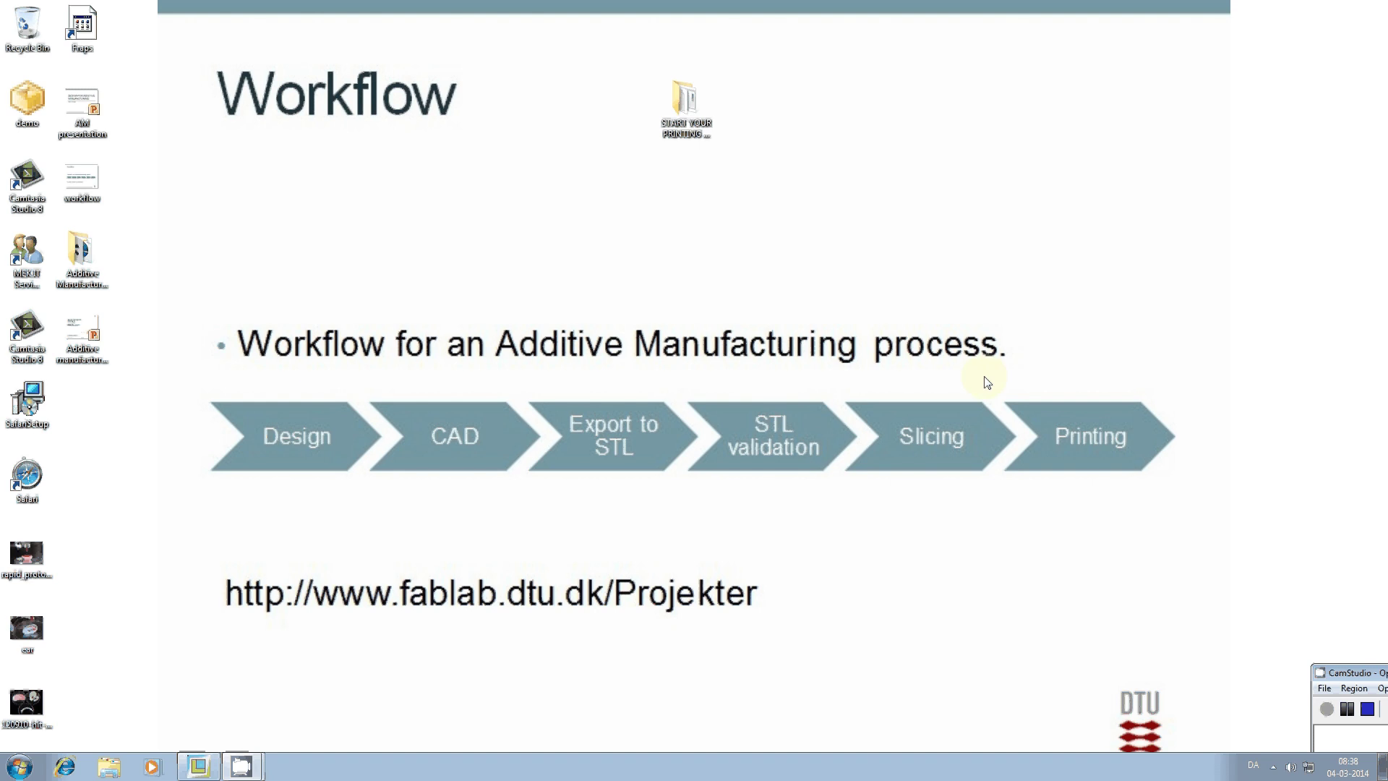
click(702, 127)
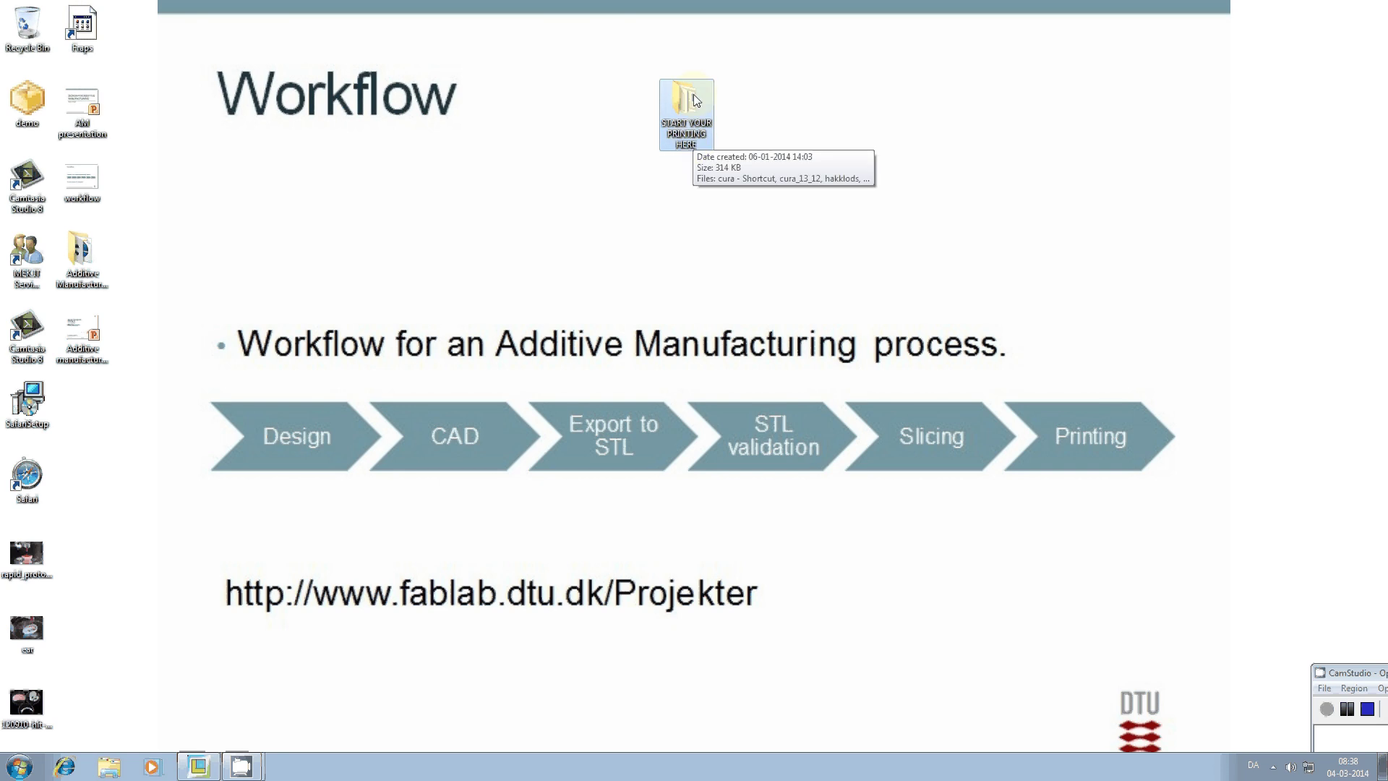
double_click(712, 137)
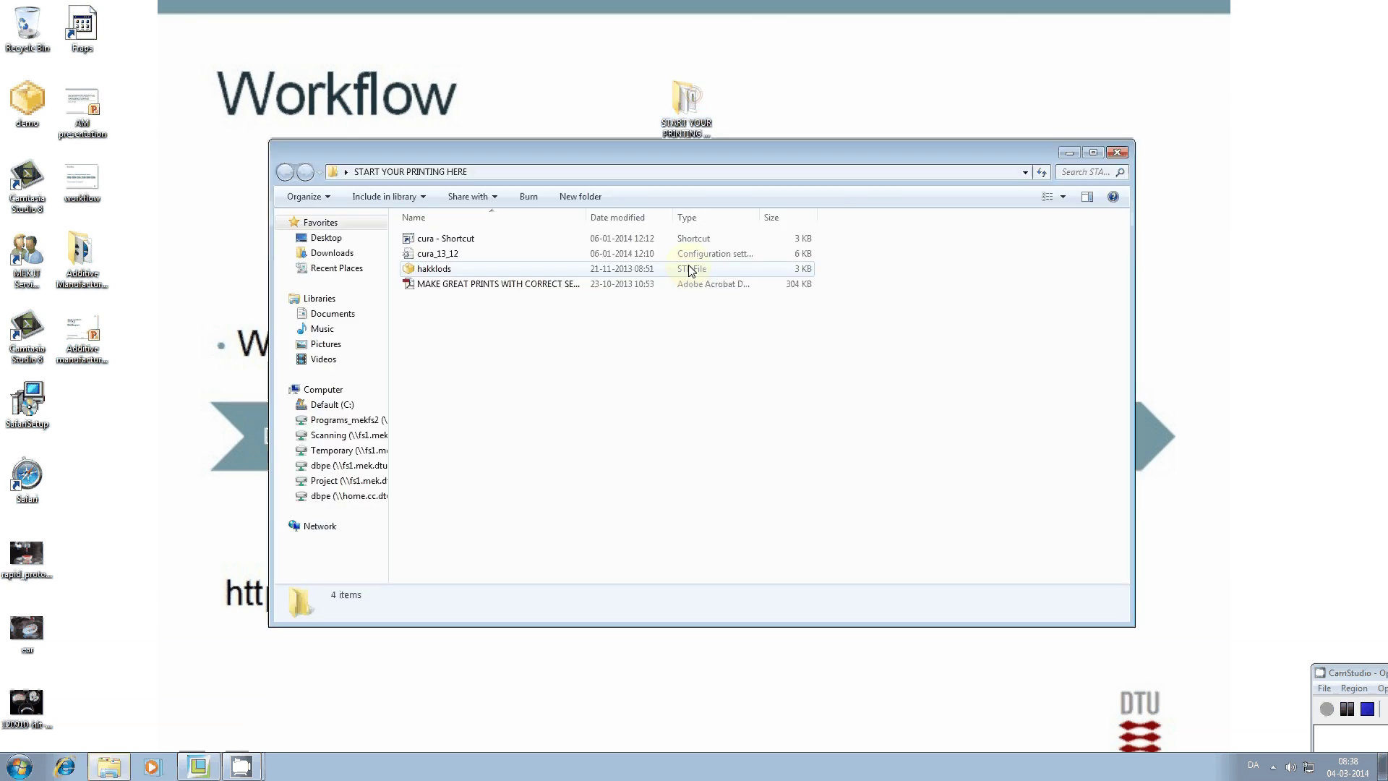
double_click(455, 239)
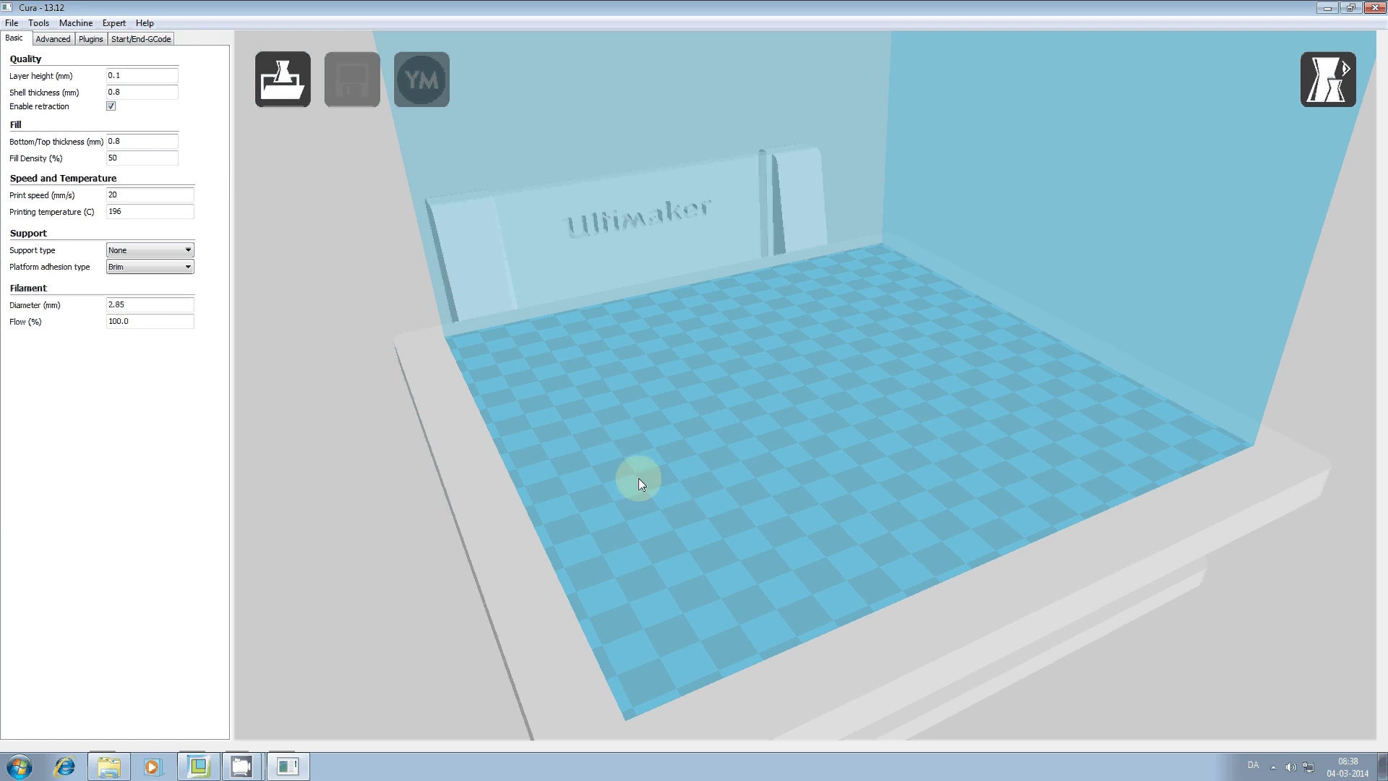
Review the basic print settings, including layer height, bottom/top thickness, print speed and printing temperature.
click(133, 73)
click(134, 141)
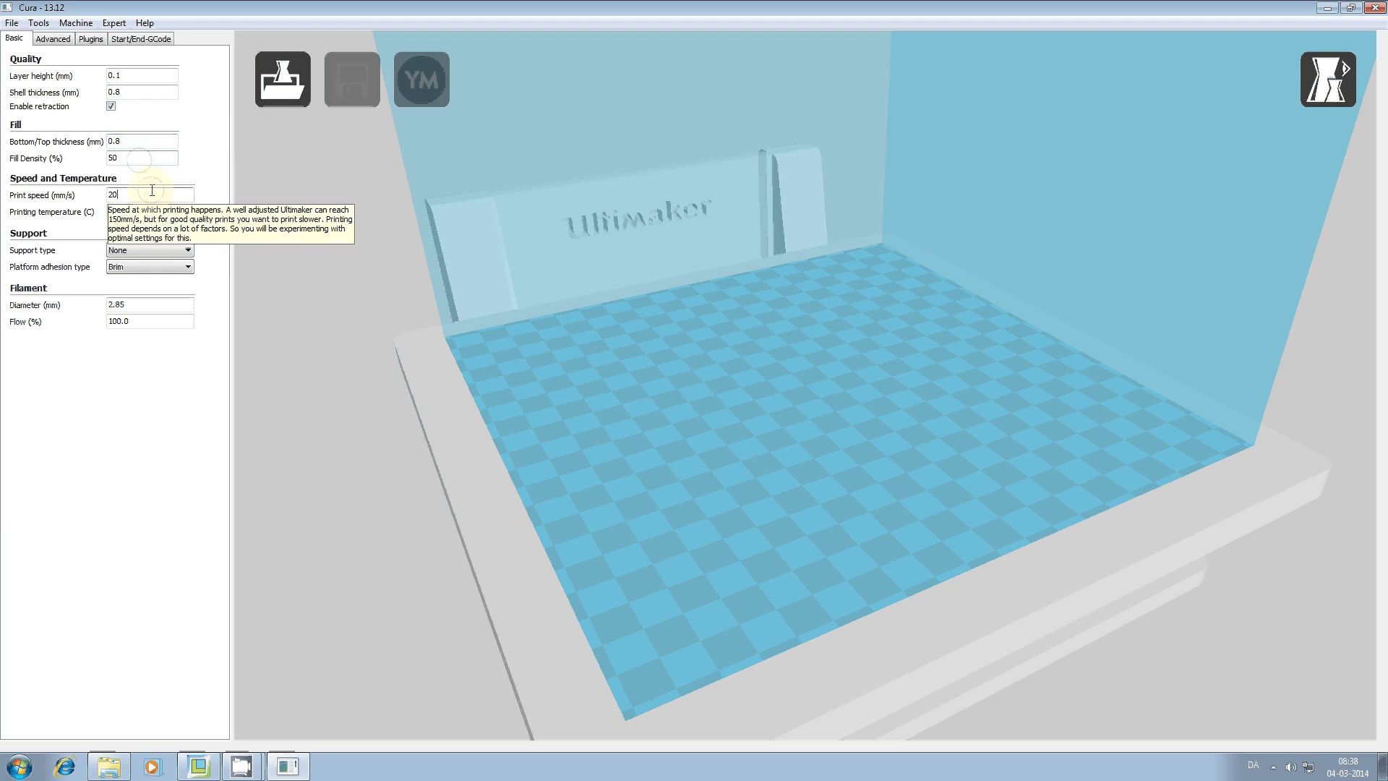
click(154, 214)
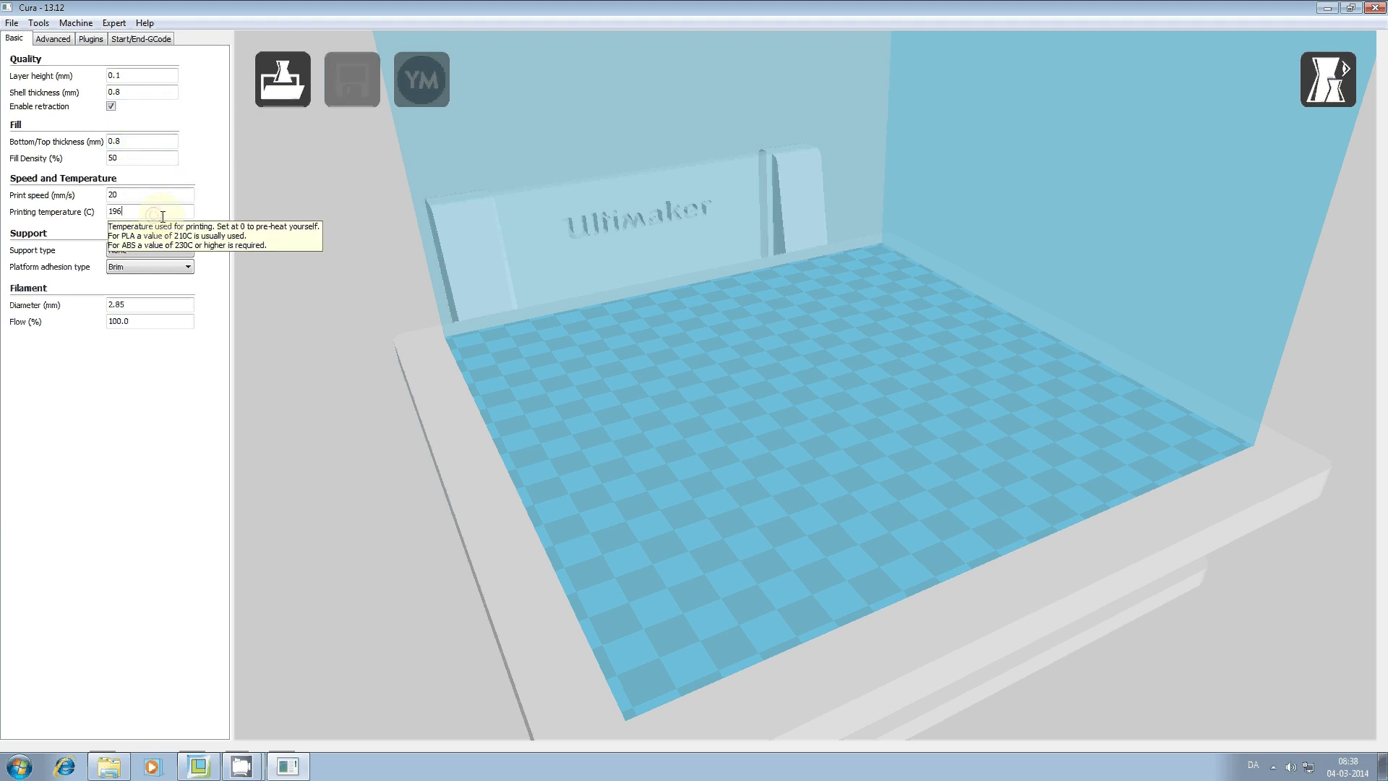
click(161, 72)
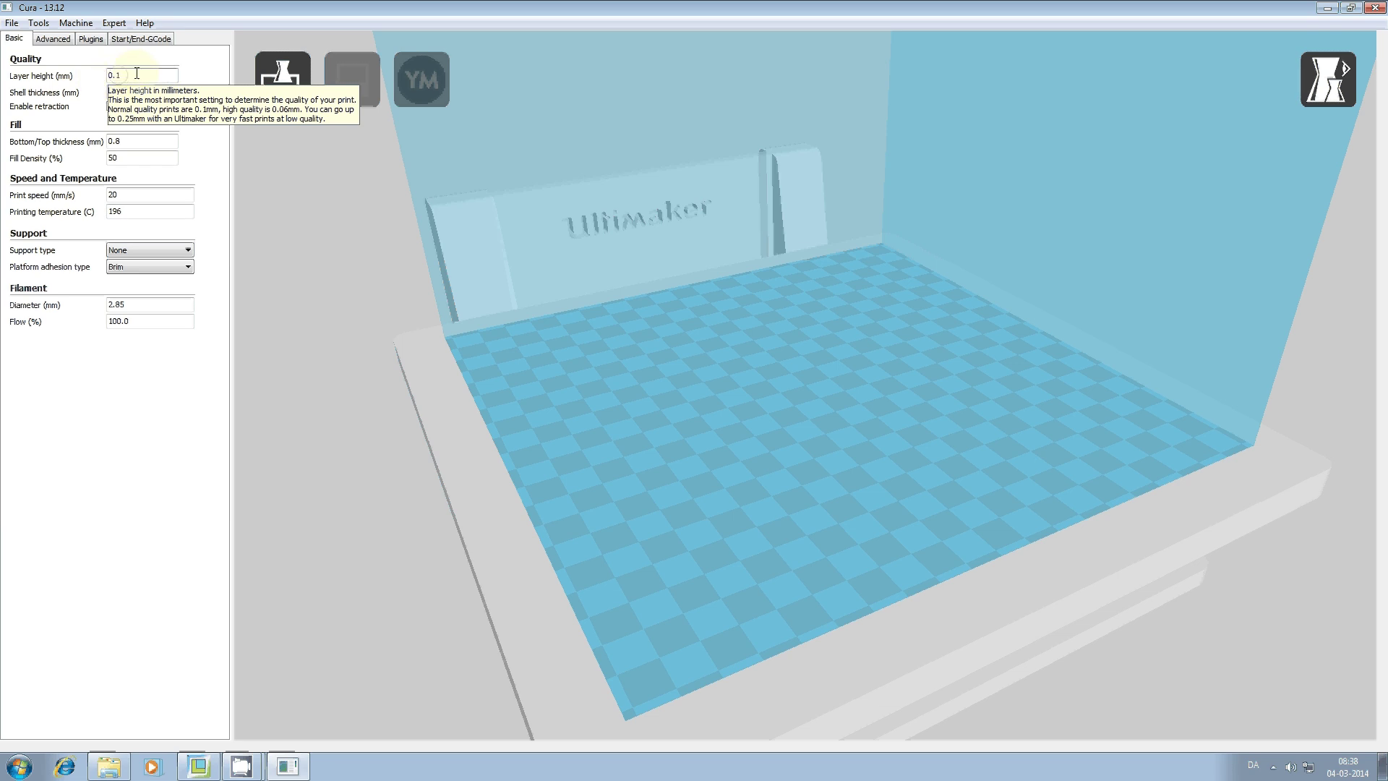
drag(115, 76, 145, 72)
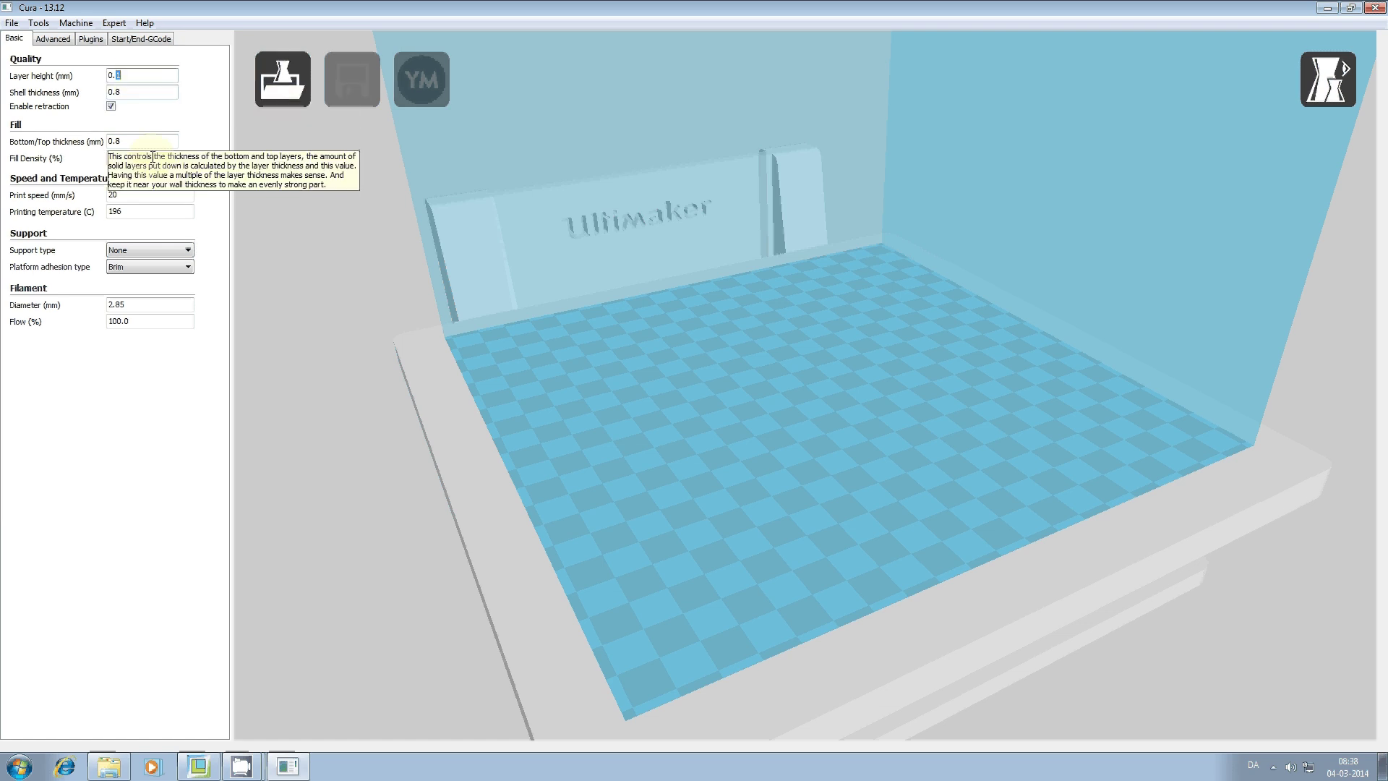
Load the cura_13_12 print profile from the START YOUR PRINTING HERE folder on the desktop.
click(11, 24)
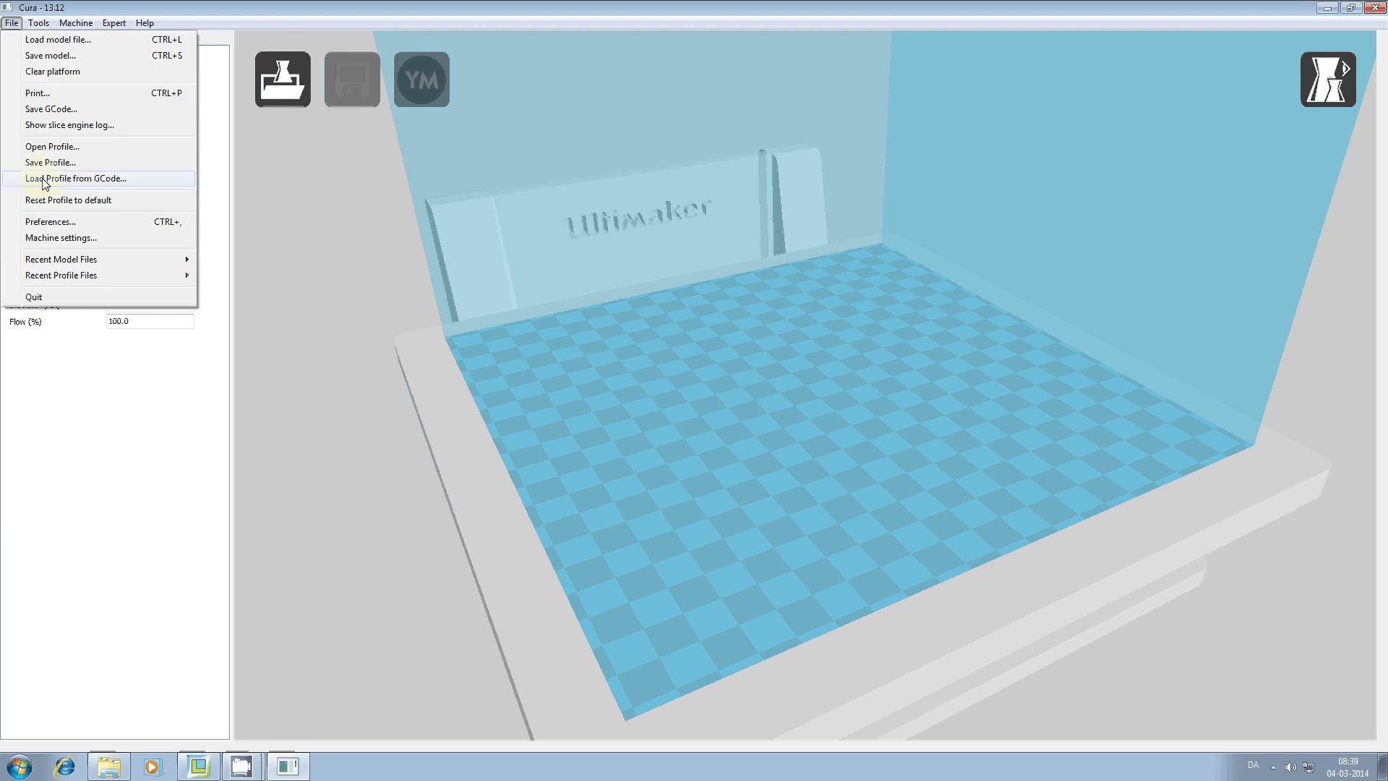
click(52, 146)
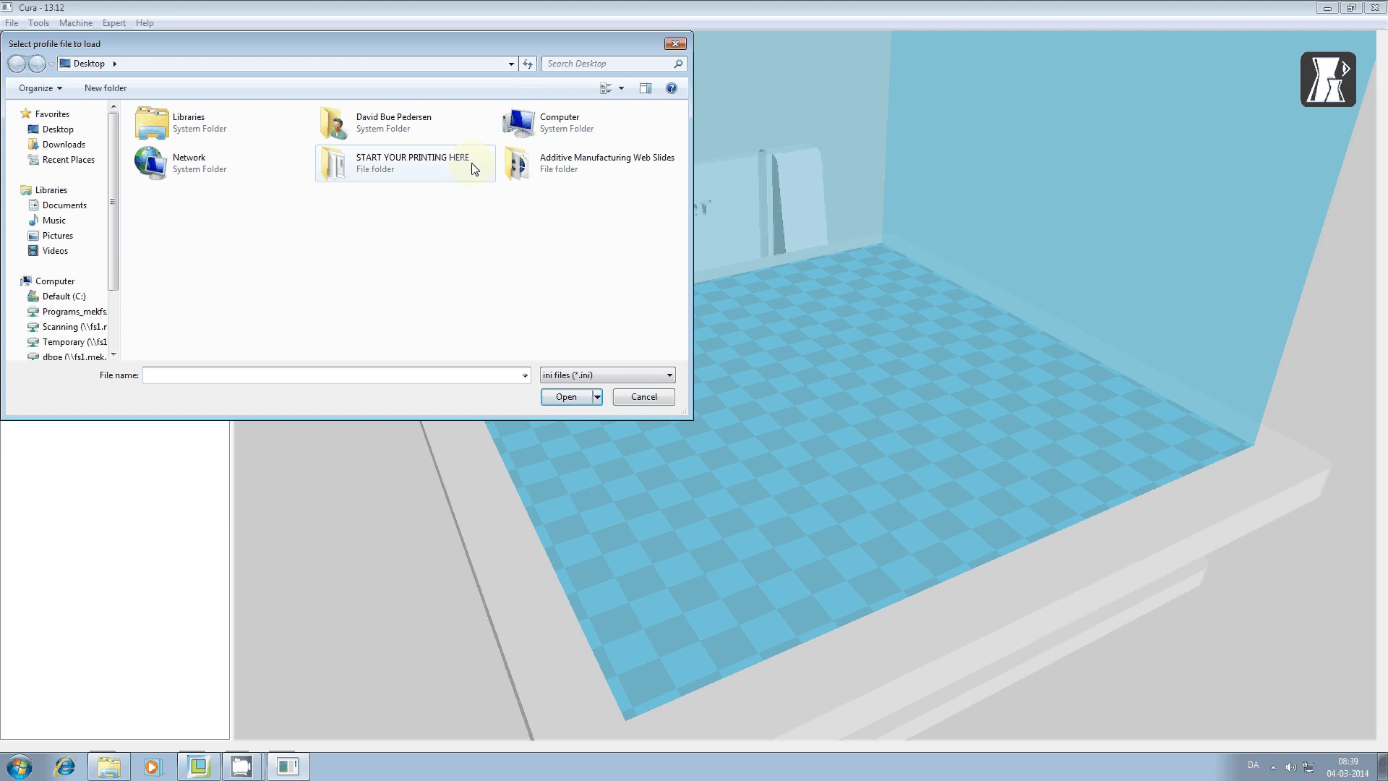
click(374, 166)
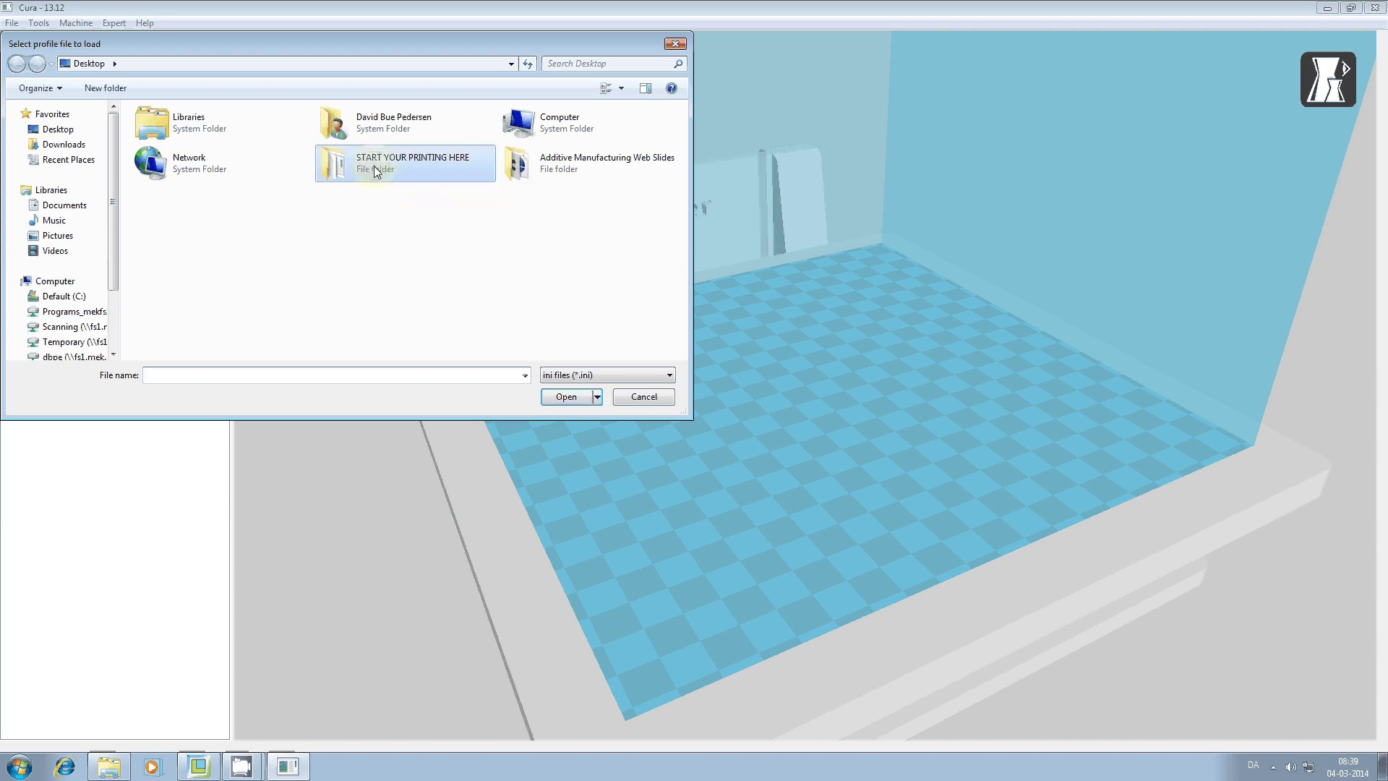
double_click(347, 171)
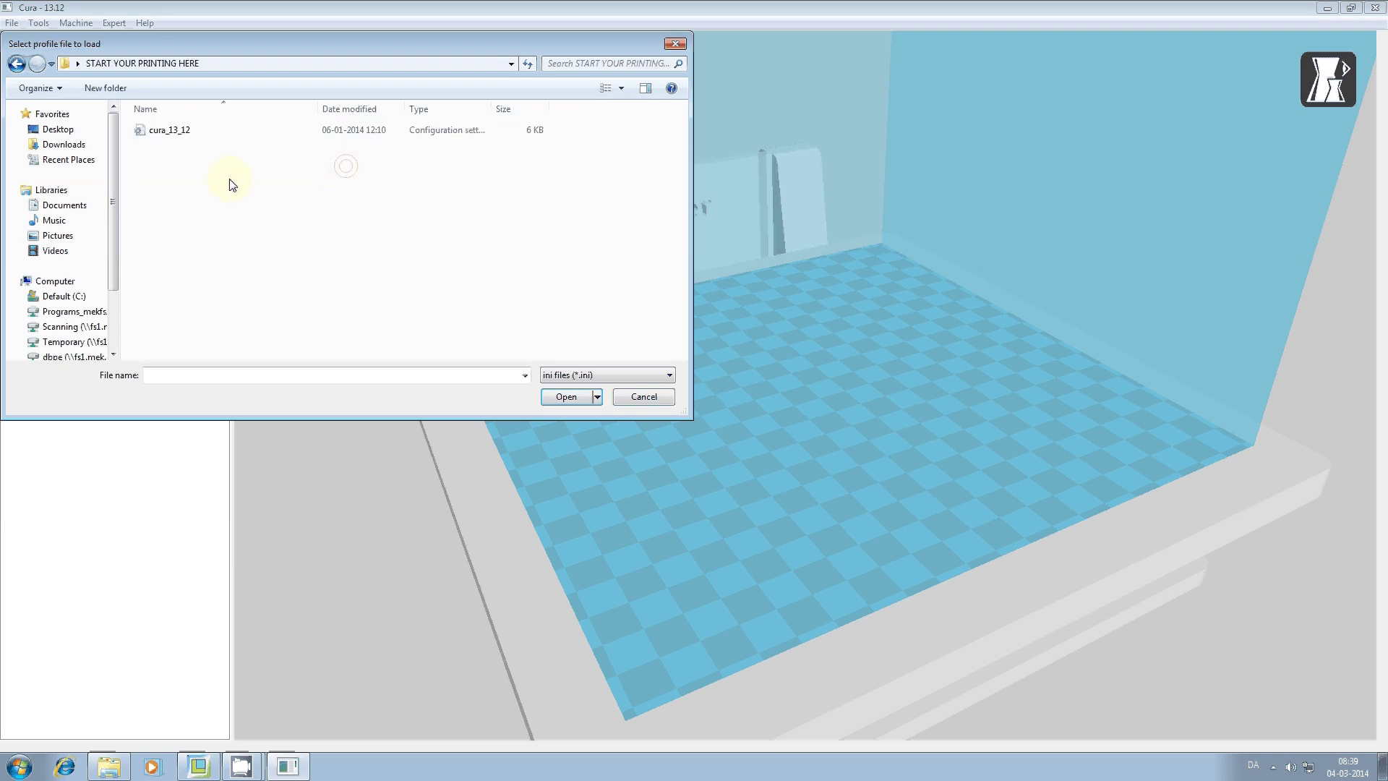
click(171, 132)
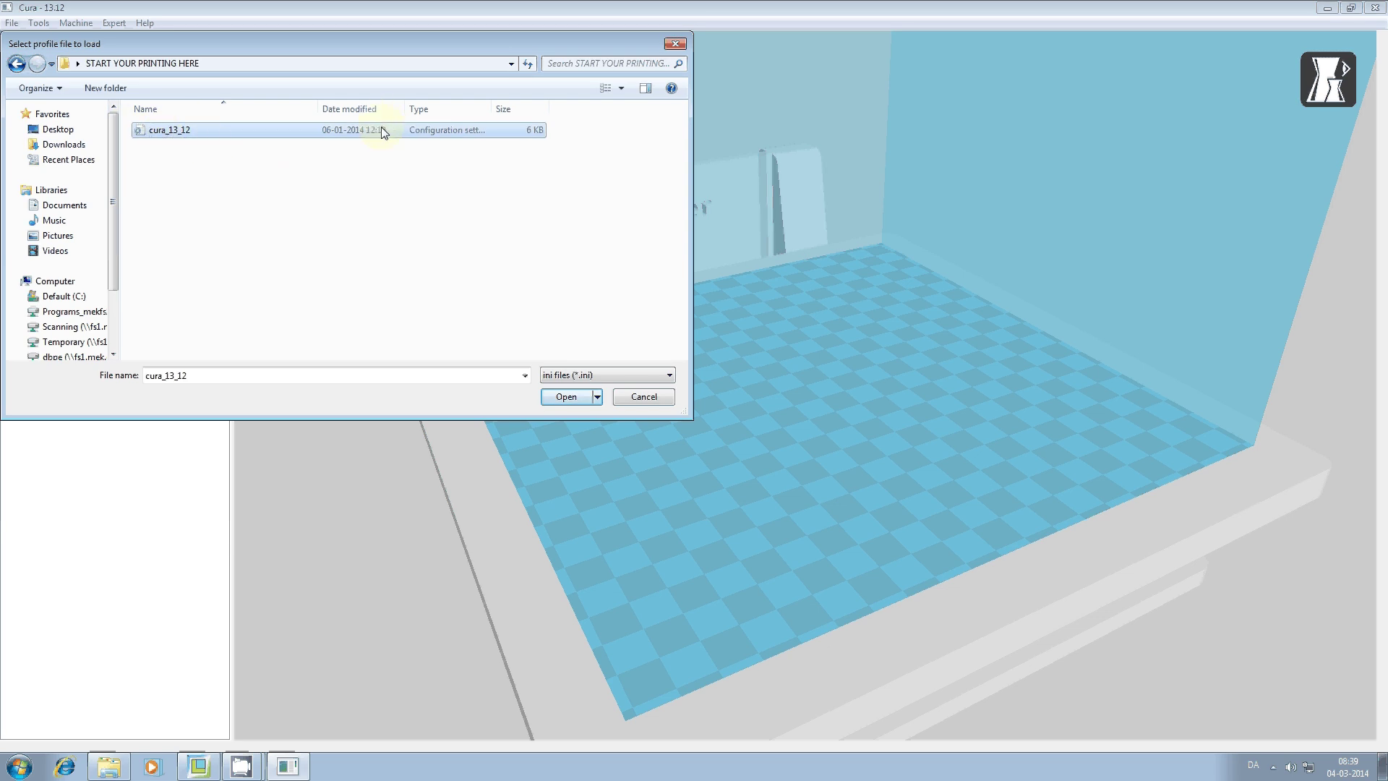
click(559, 397)
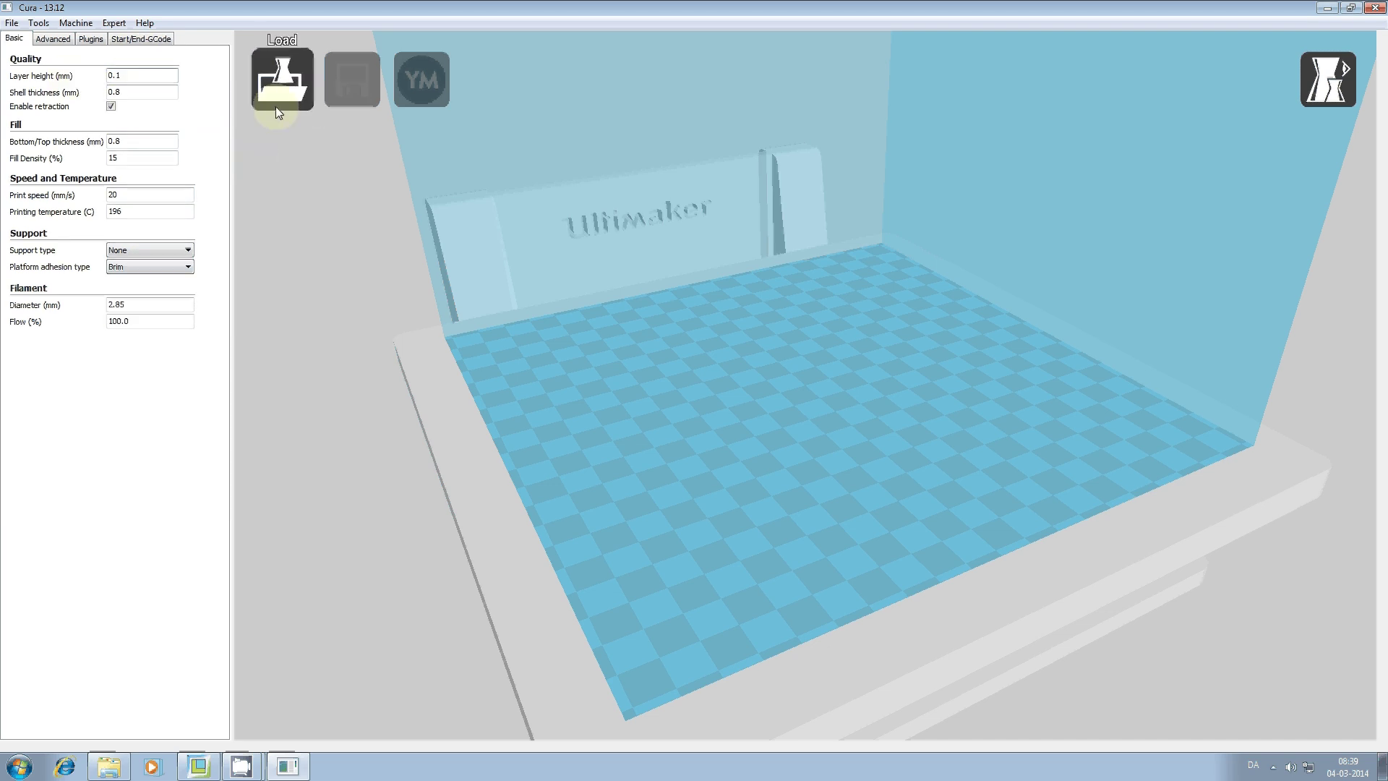
Load the demo STL model from the desktop onto the build platform.
click(282, 71)
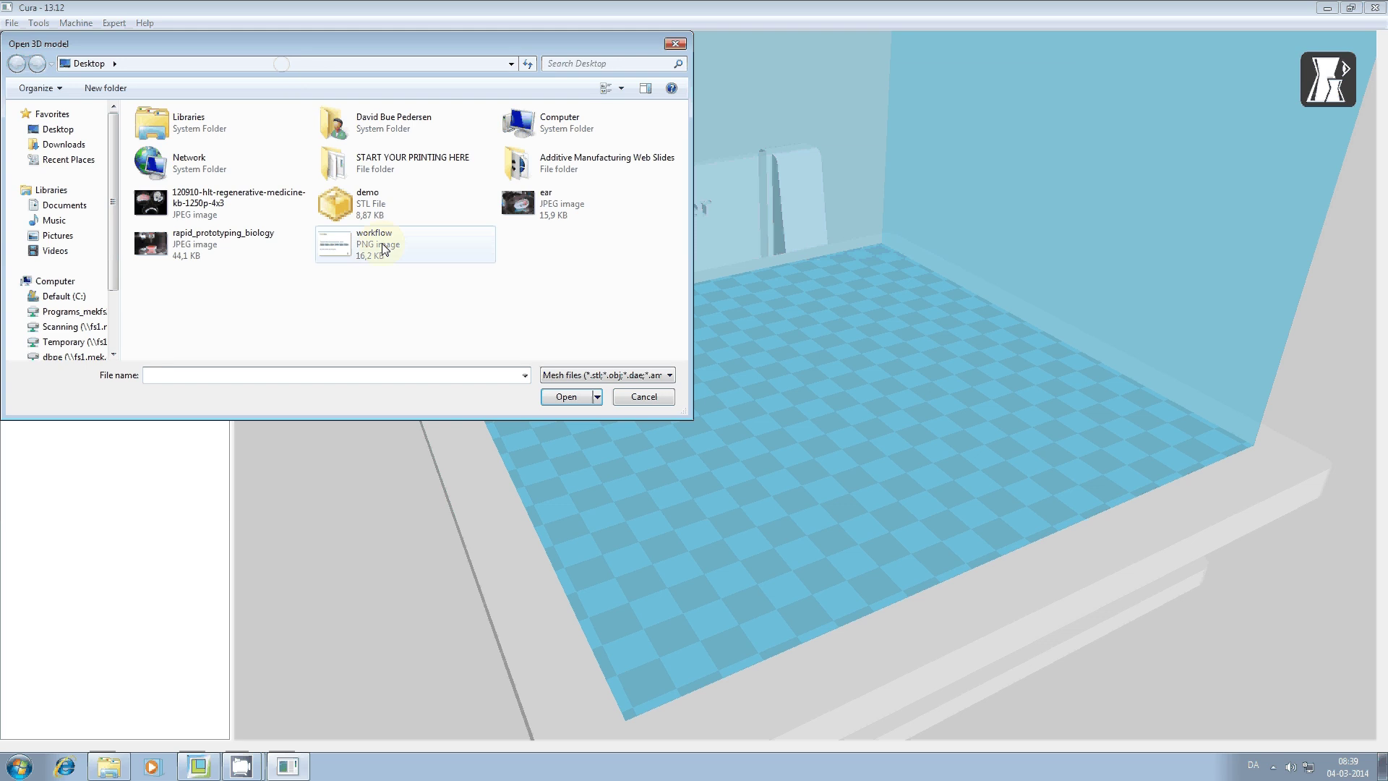
click(362, 203)
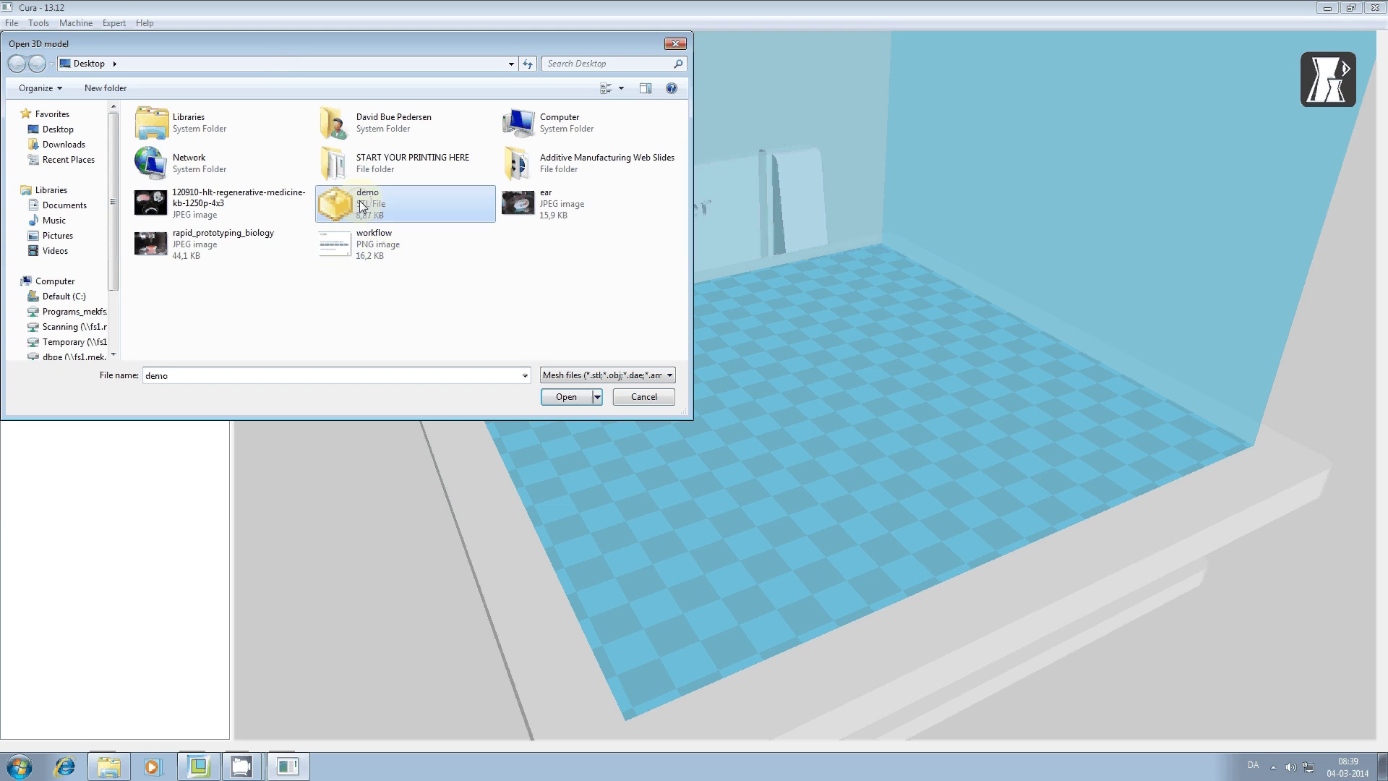
click(564, 397)
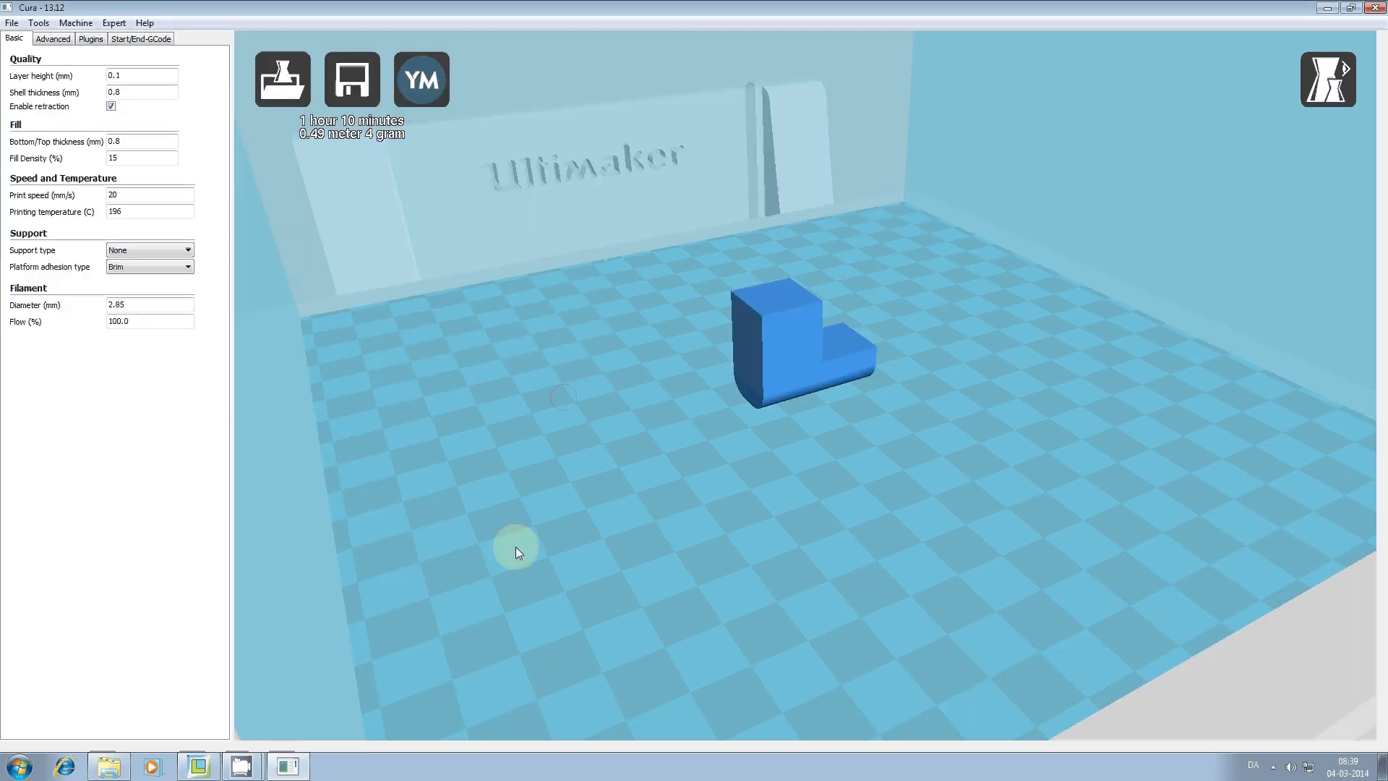
Examine the demo part's rounded underside and its contact with the build plate from several angles.
right_drag(535, 545, 483, 496)
right_drag(438, 502, 713, 394)
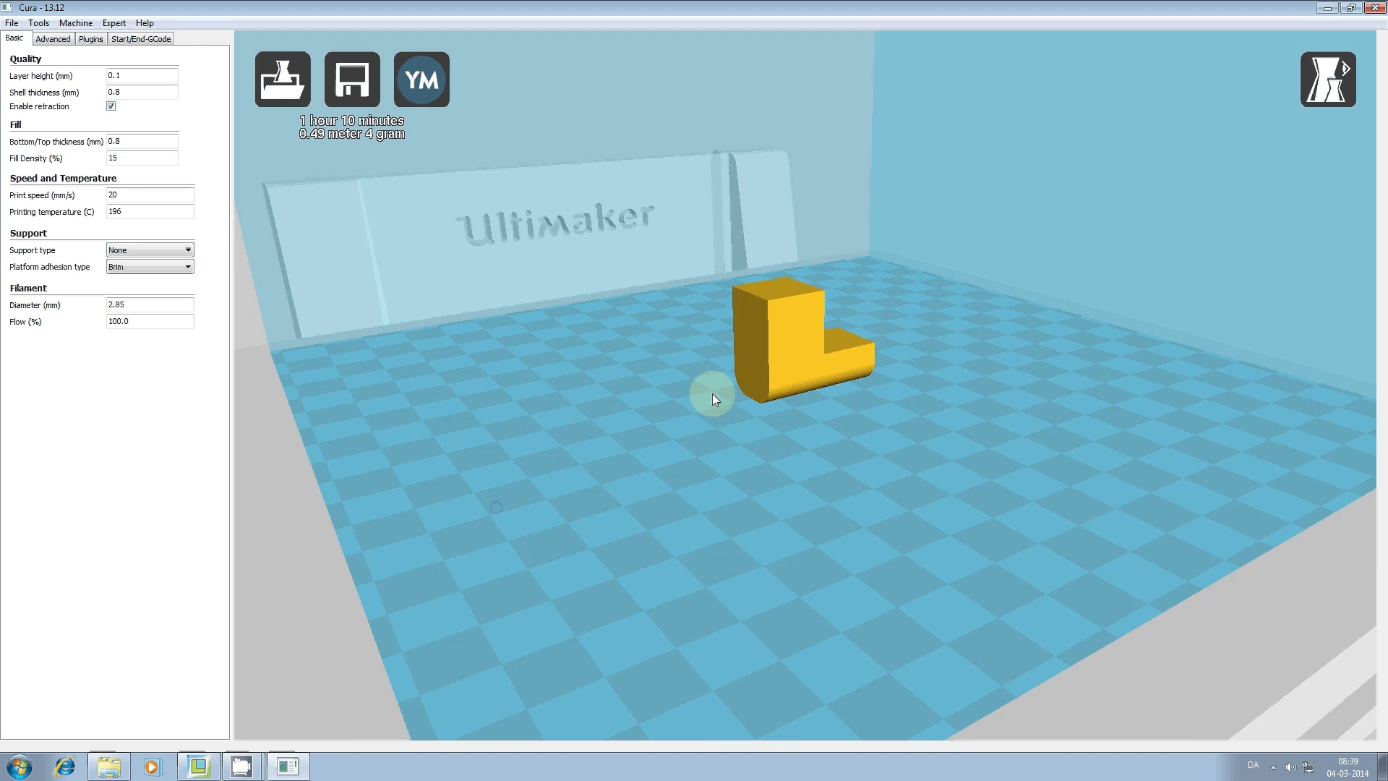
double_click(778, 356)
scroll(567, 497, down, 2)
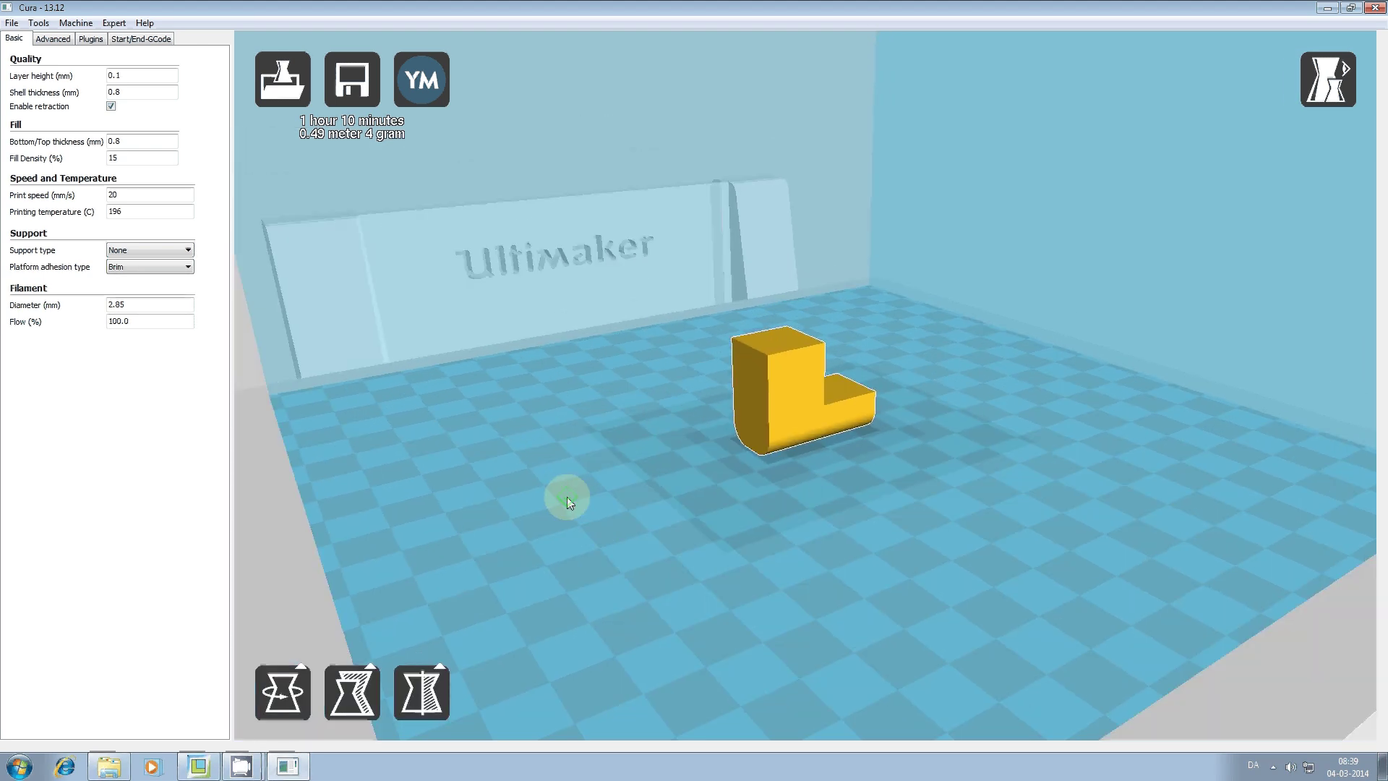
right_drag(675, 604, 774, 436)
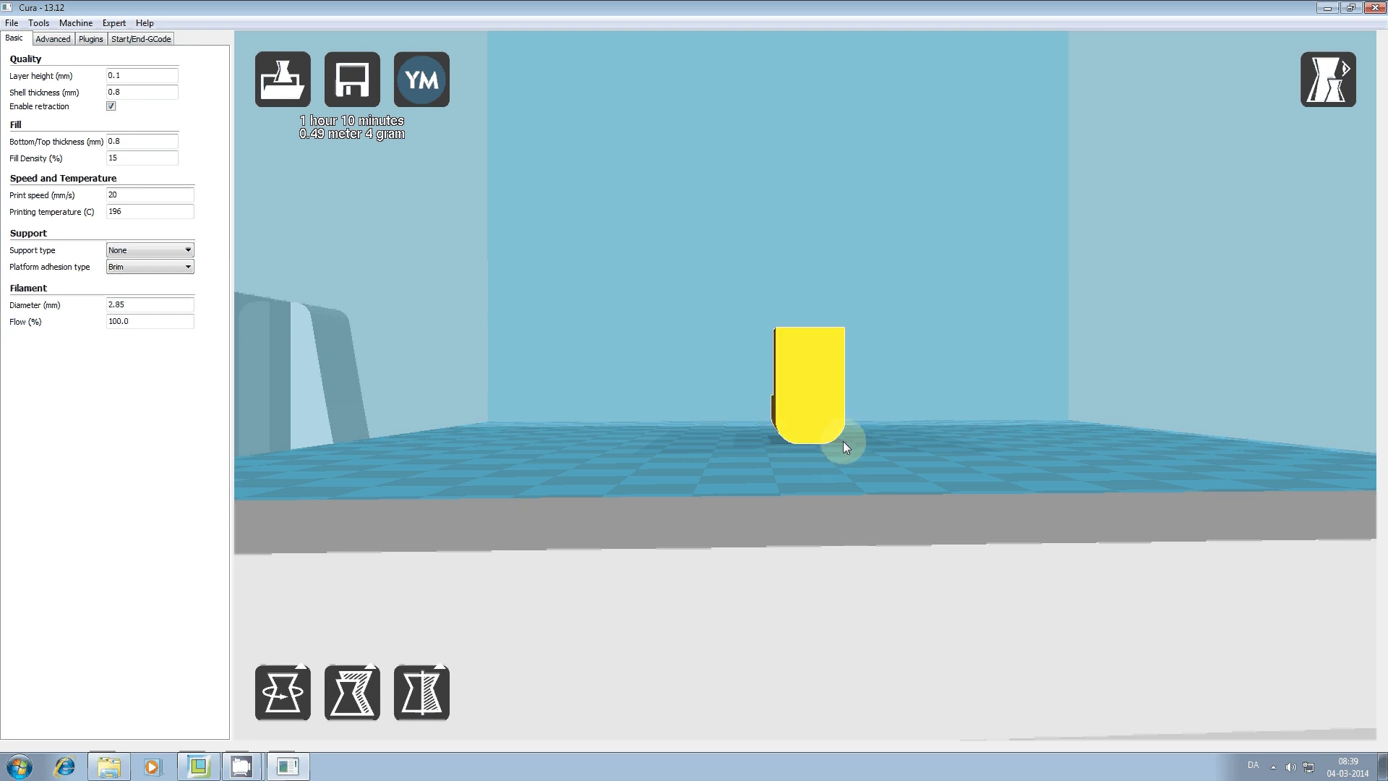
right_drag(965, 467, 925, 492)
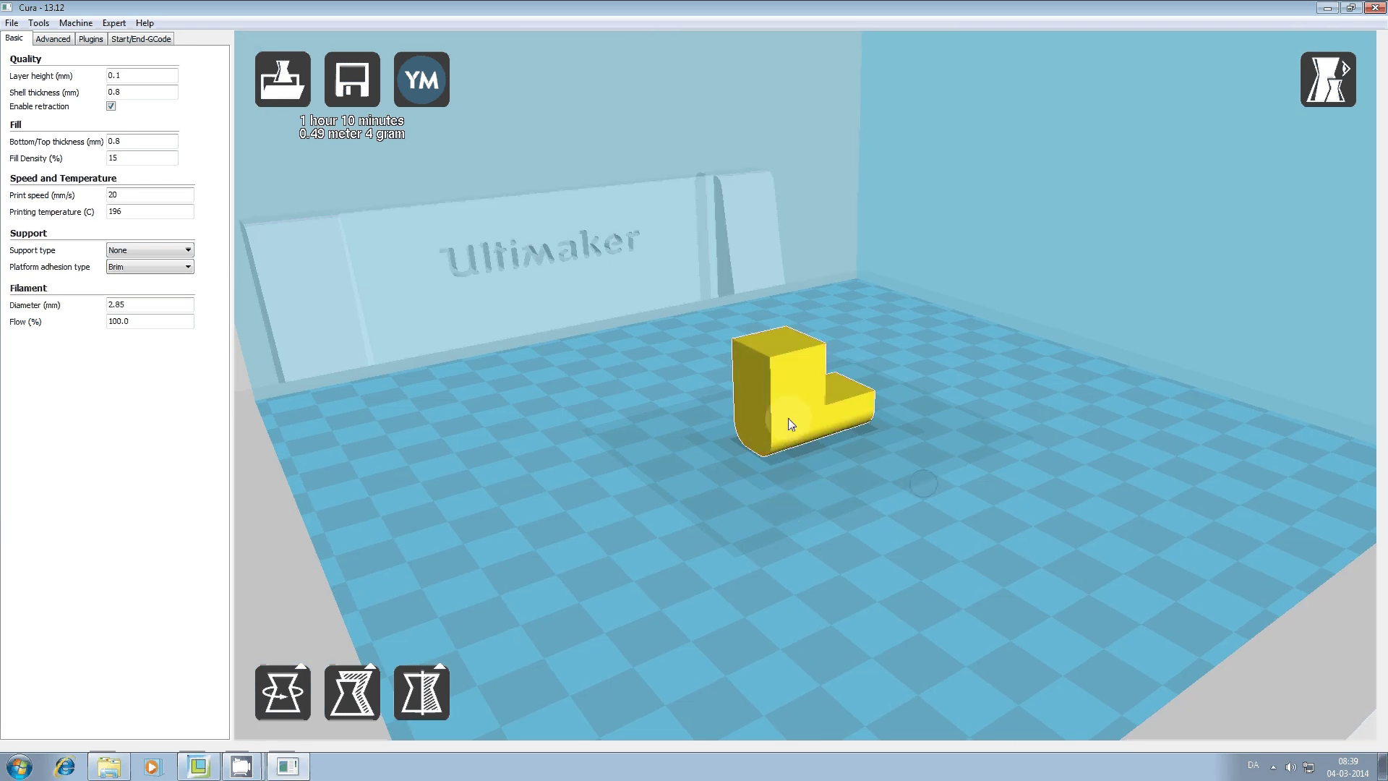
Rotate the demo part a quarter turn so it stands on its narrow end with the thick block overhanging at the top.
click(796, 384)
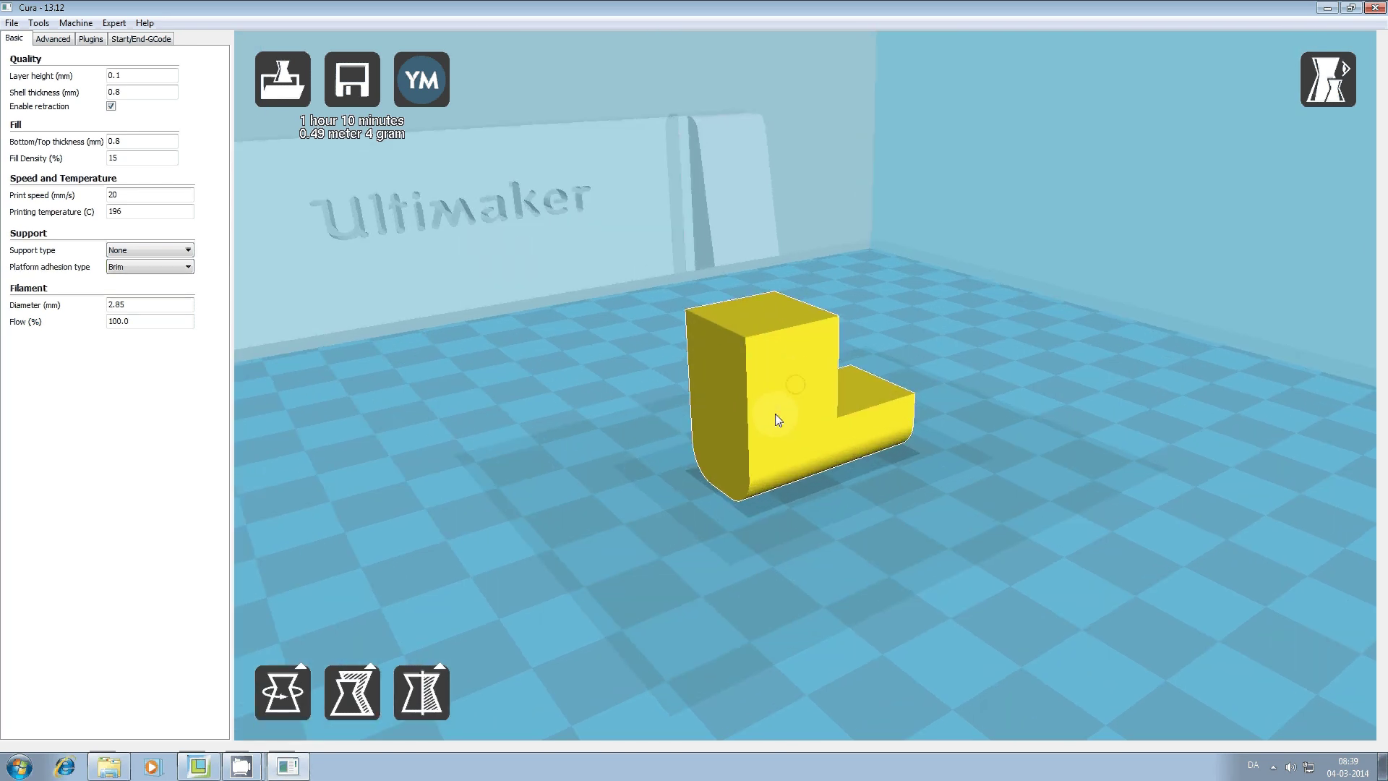
click(282, 687)
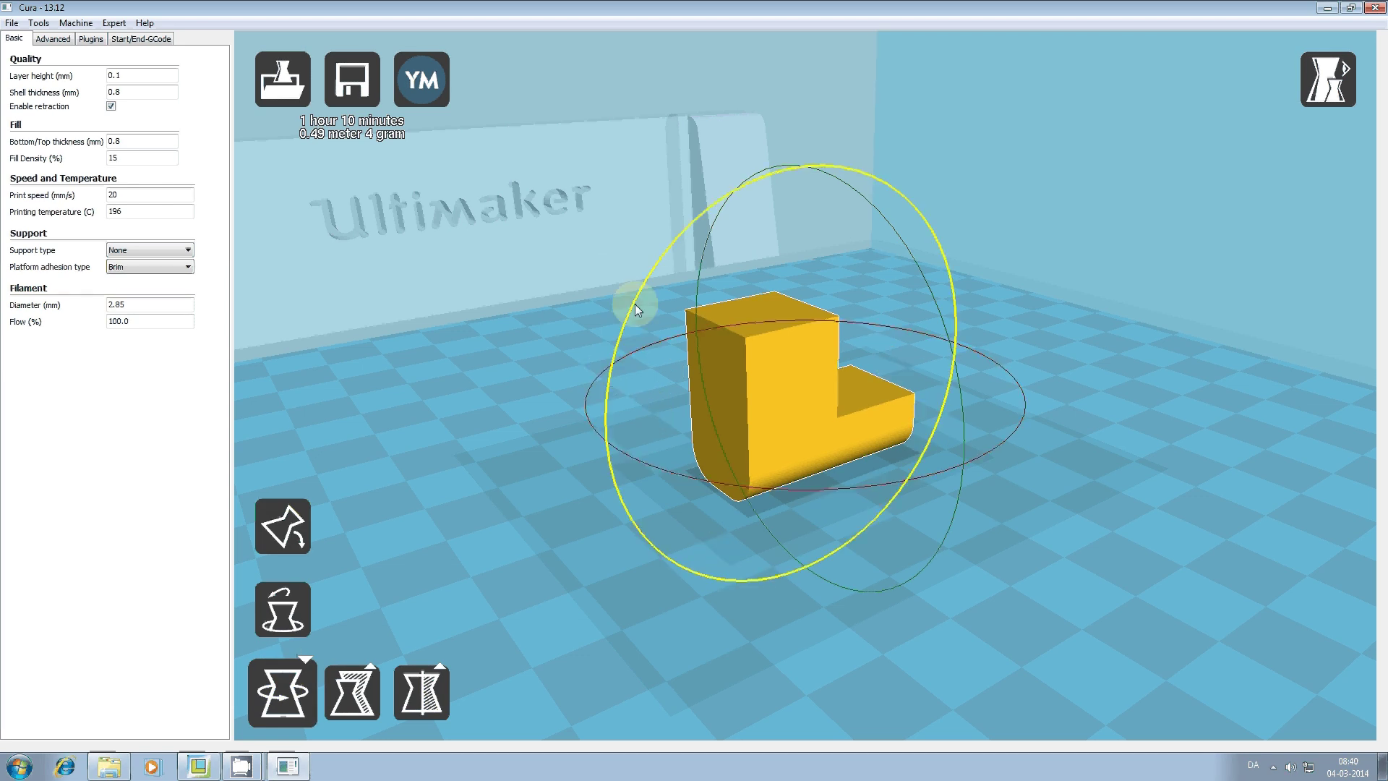
drag(648, 286, 914, 158)
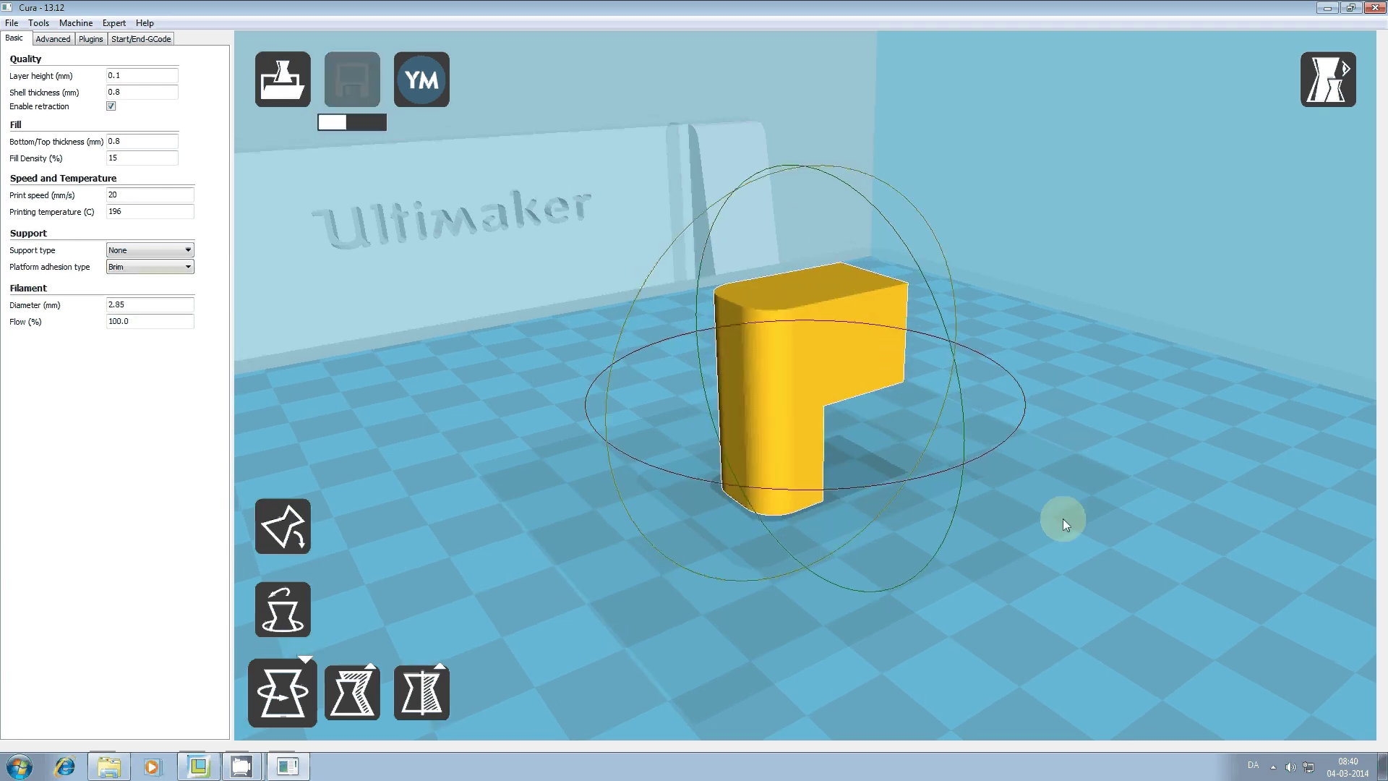
right_drag(1085, 558, 809, 507)
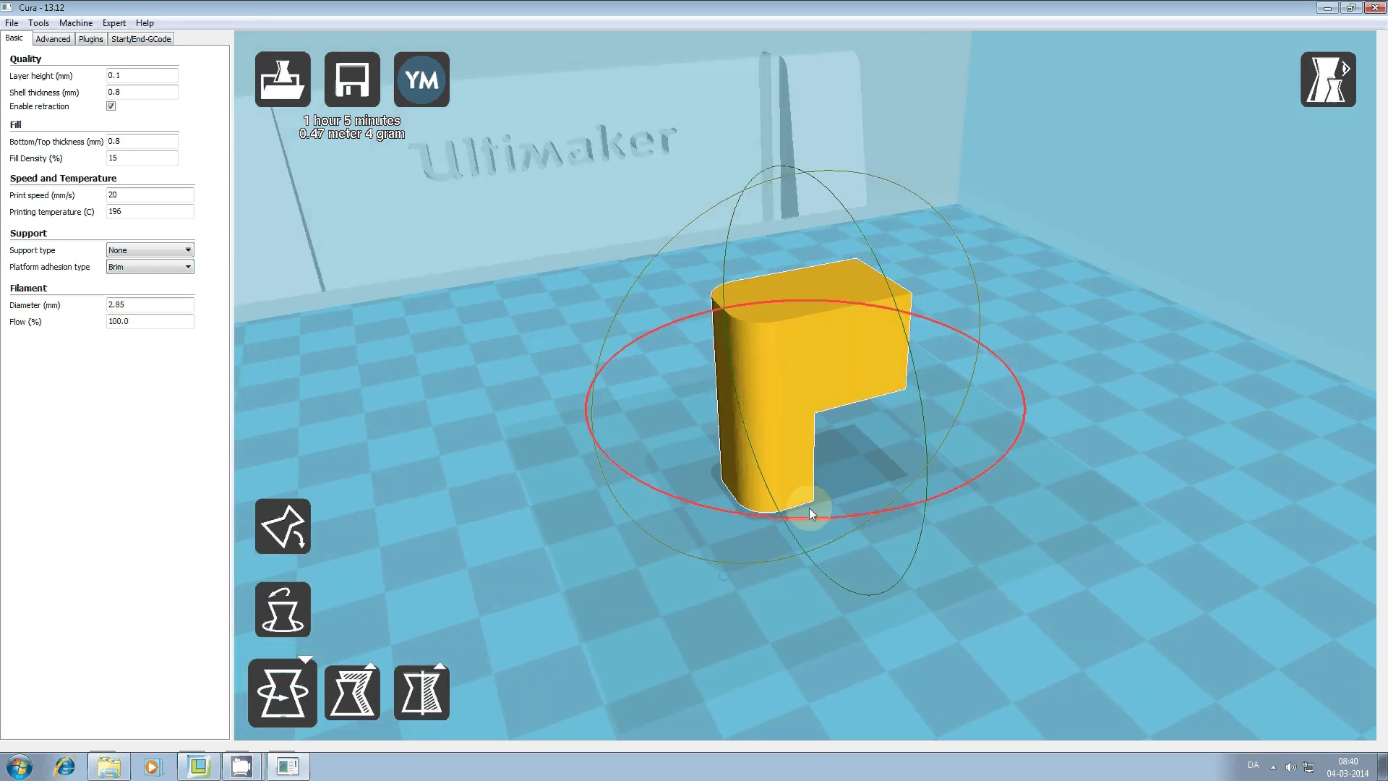
right_drag(1057, 646, 923, 613)
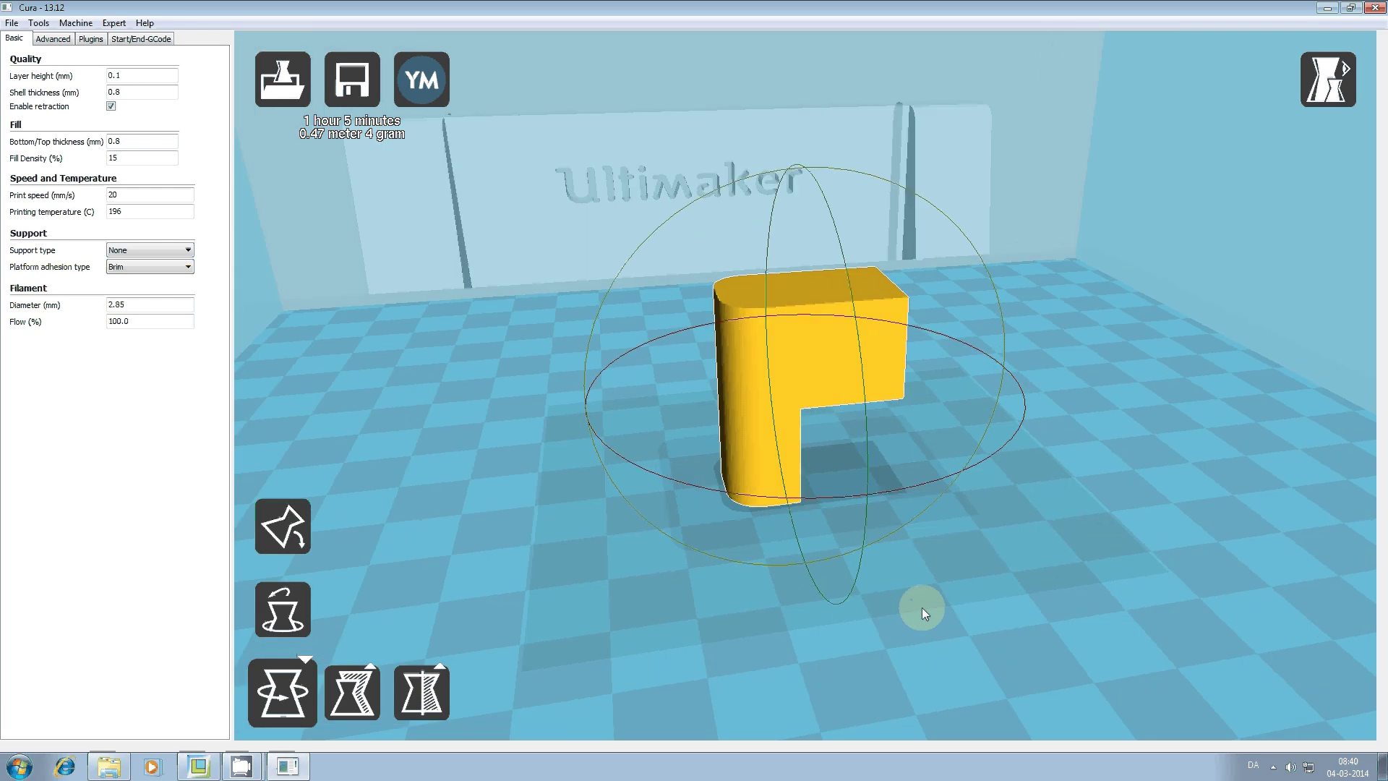
click(1047, 604)
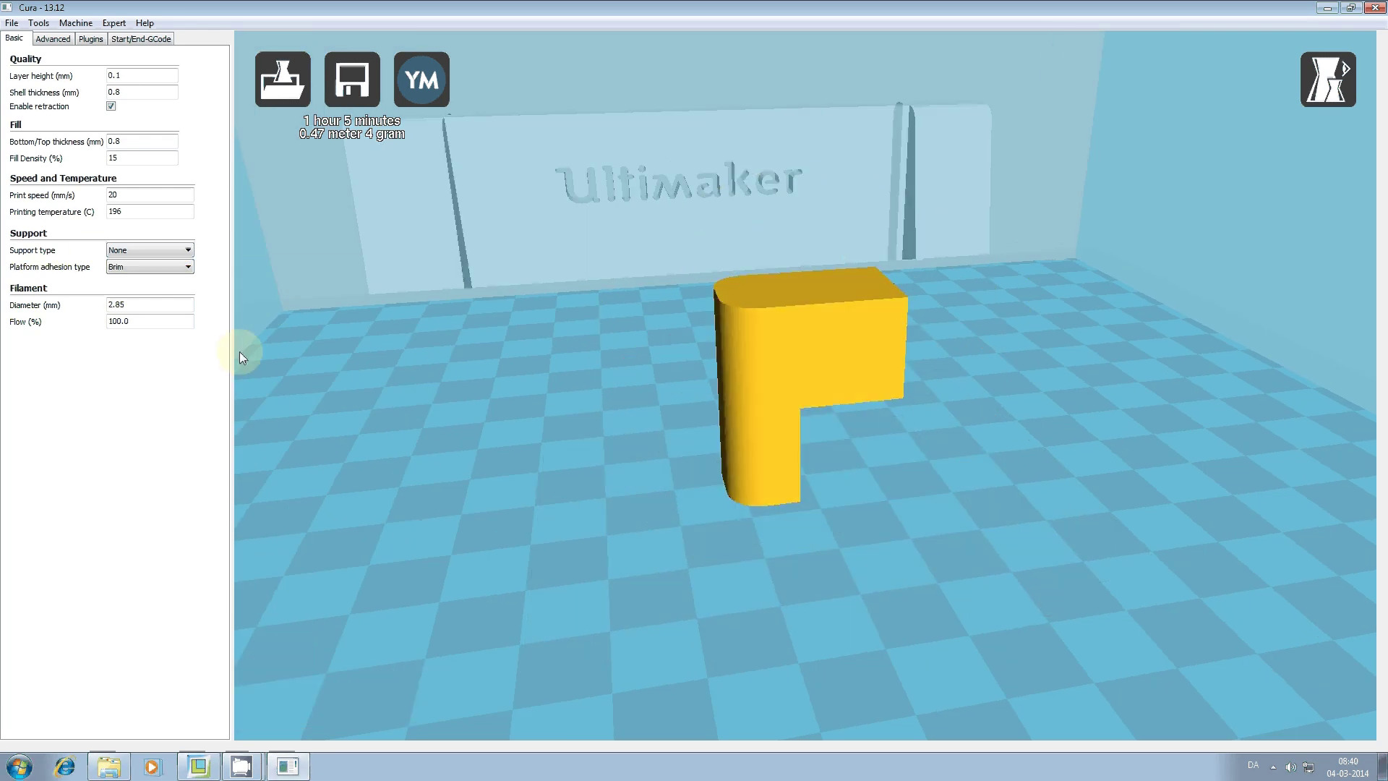
Set the support type to Touching buildplate and inspect the generated support in Layers view down to layer 152.
click(120, 251)
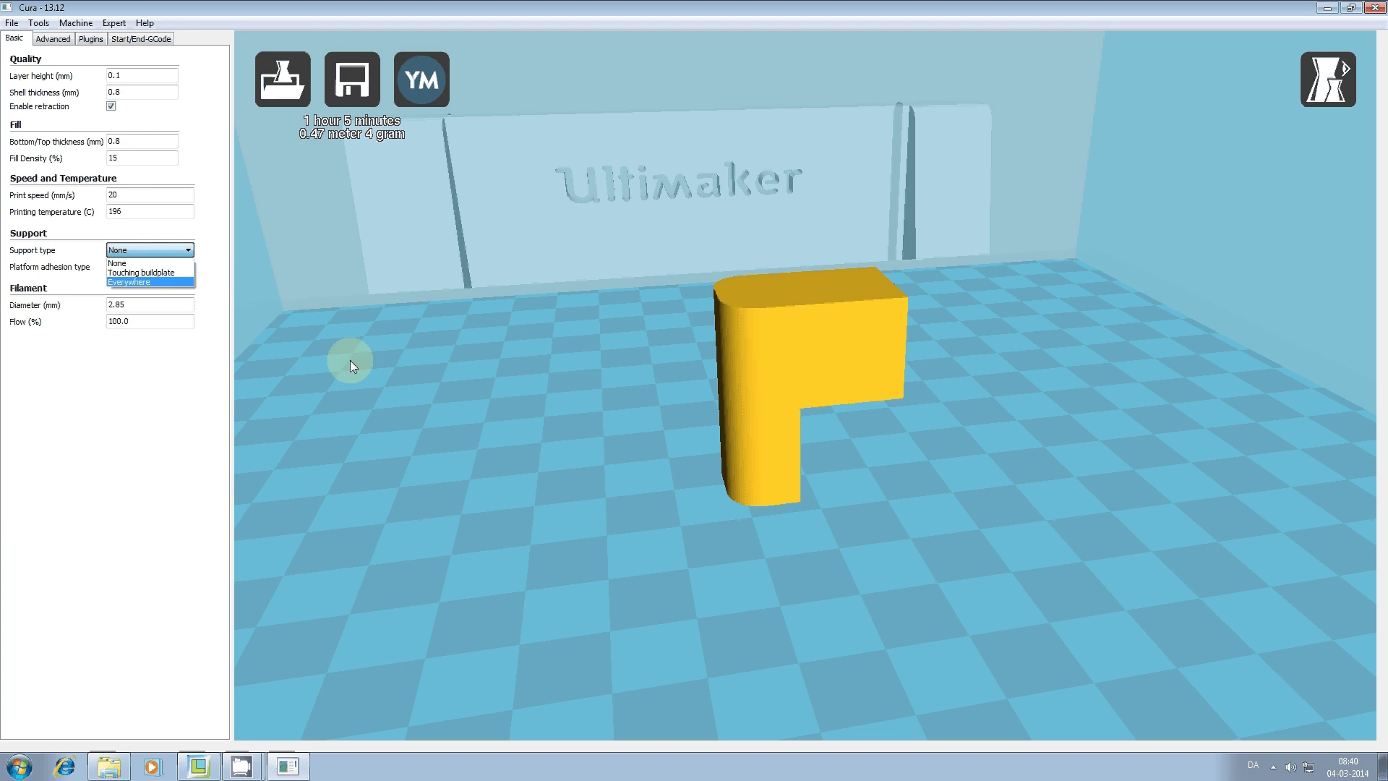
click(154, 273)
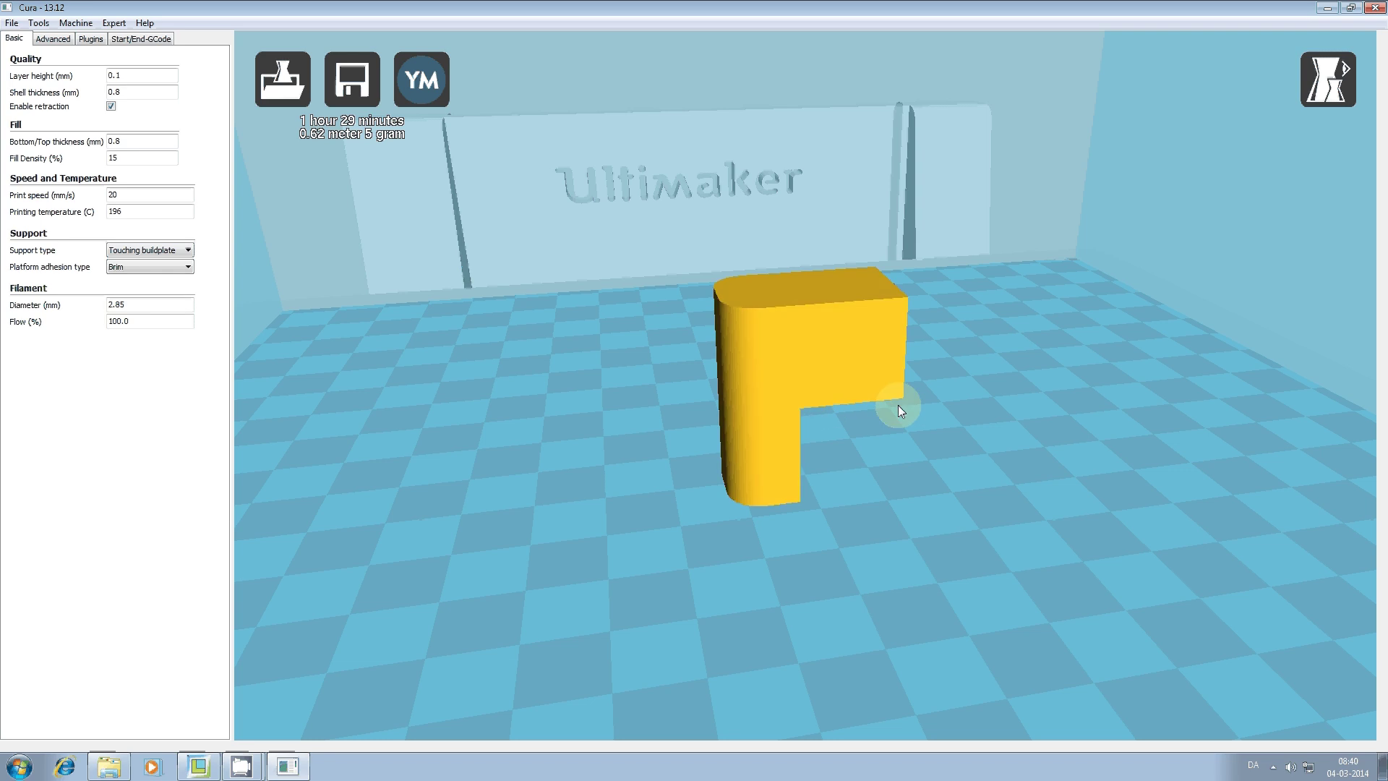
right_drag(874, 402, 883, 508)
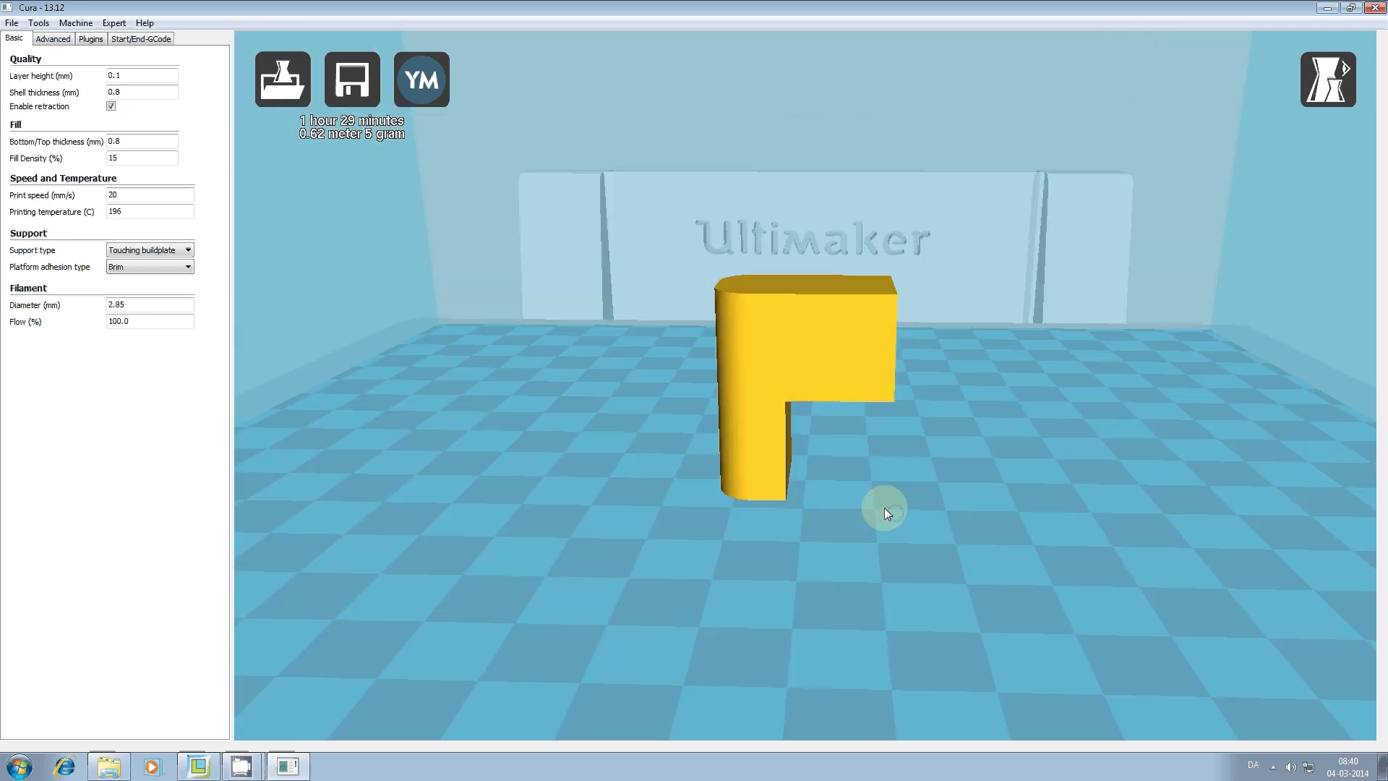
click(1320, 71)
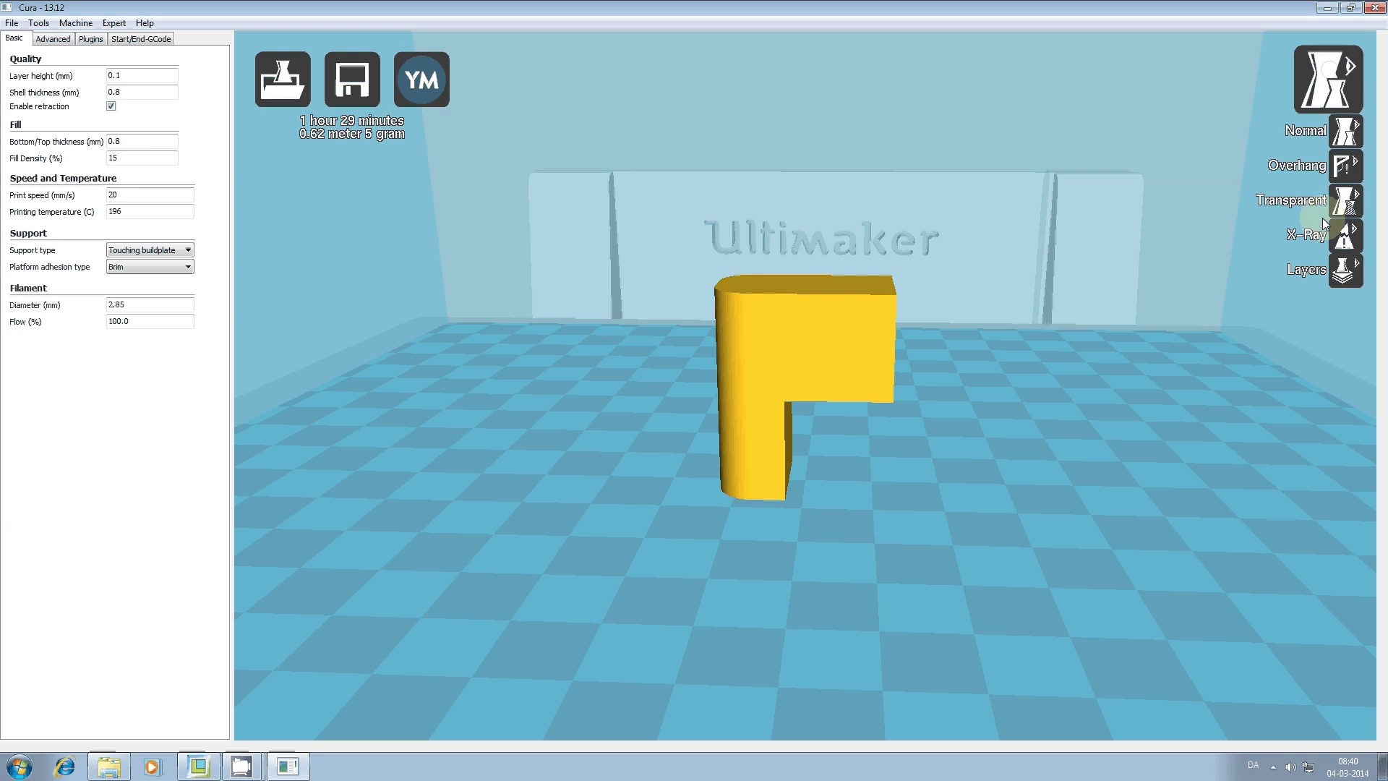
click(1343, 274)
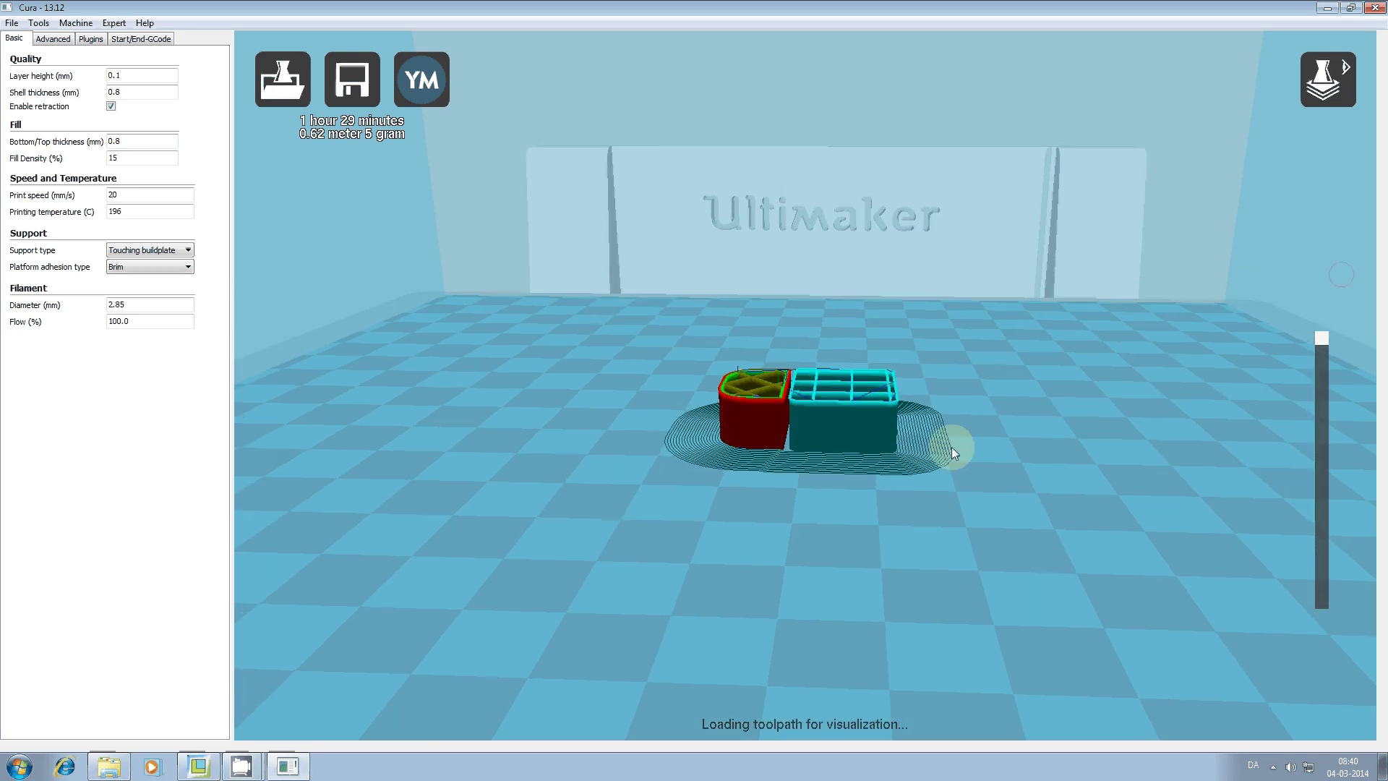
right_drag(758, 415, 837, 509)
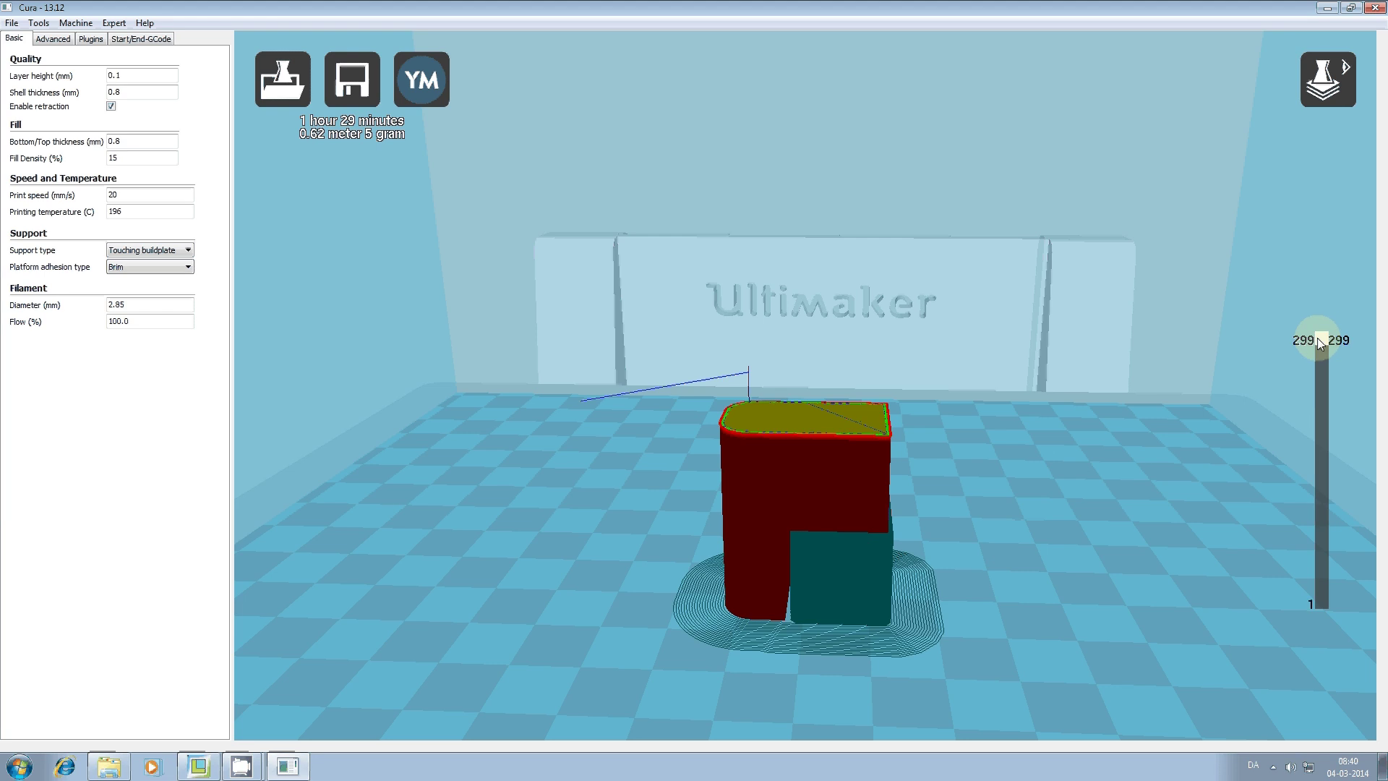
drag(1318, 337, 1321, 467)
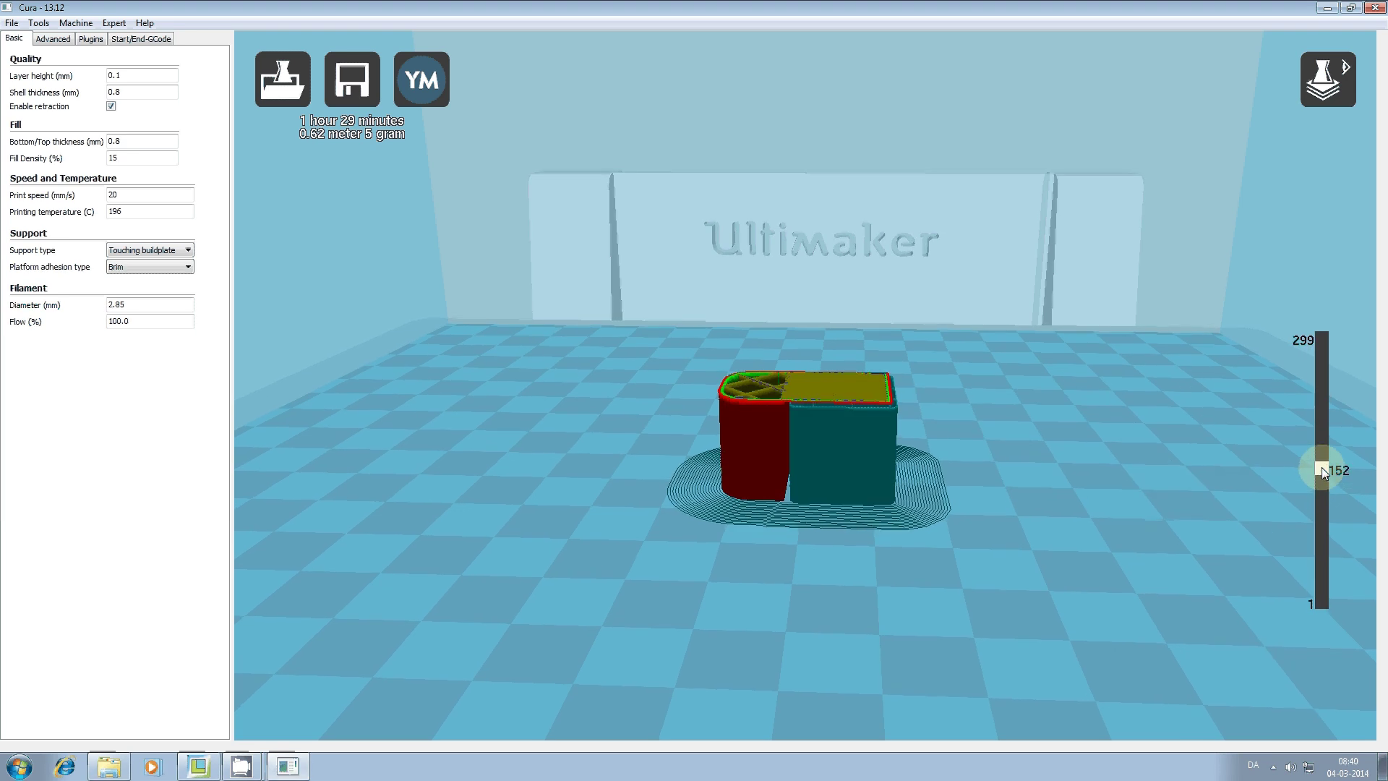
Return to the Normal view and set the support type to None.
click(1330, 81)
click(1347, 132)
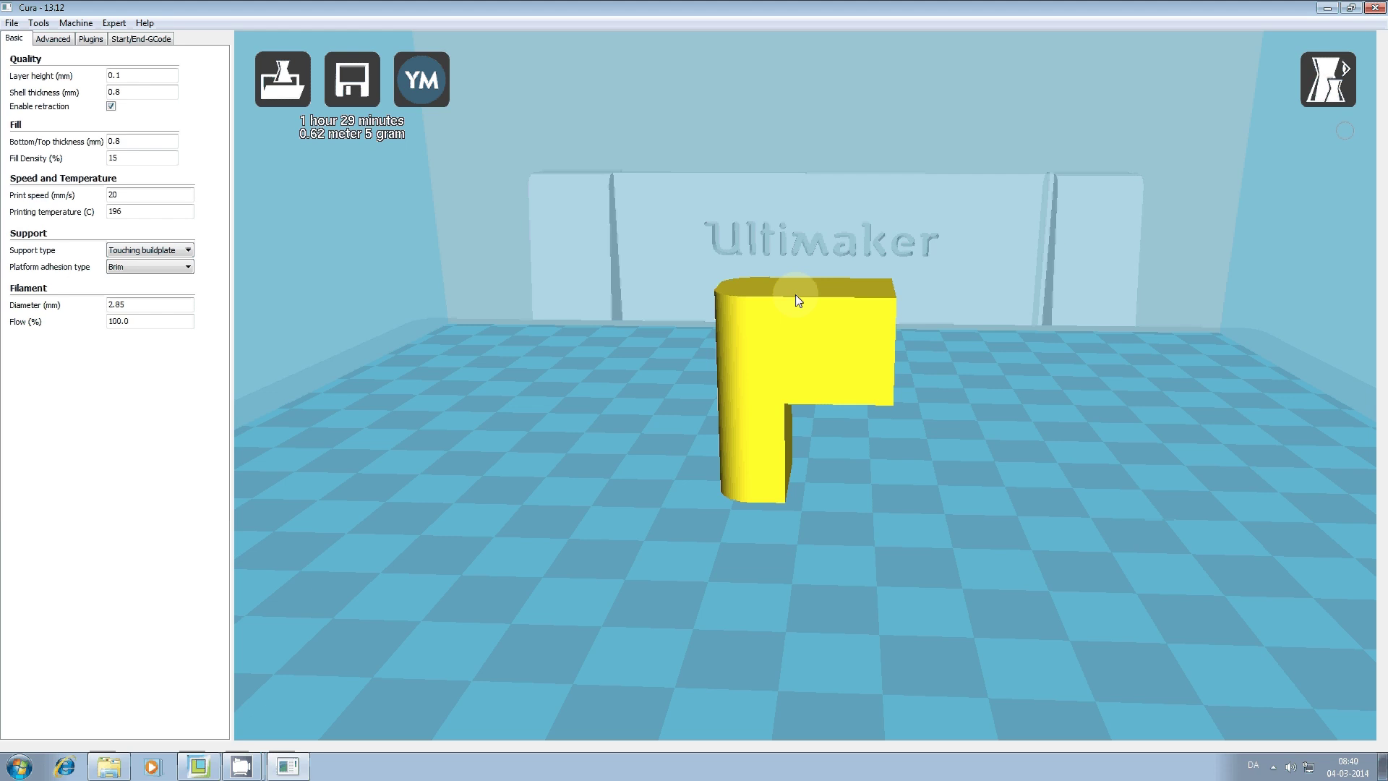
click(796, 351)
click(150, 250)
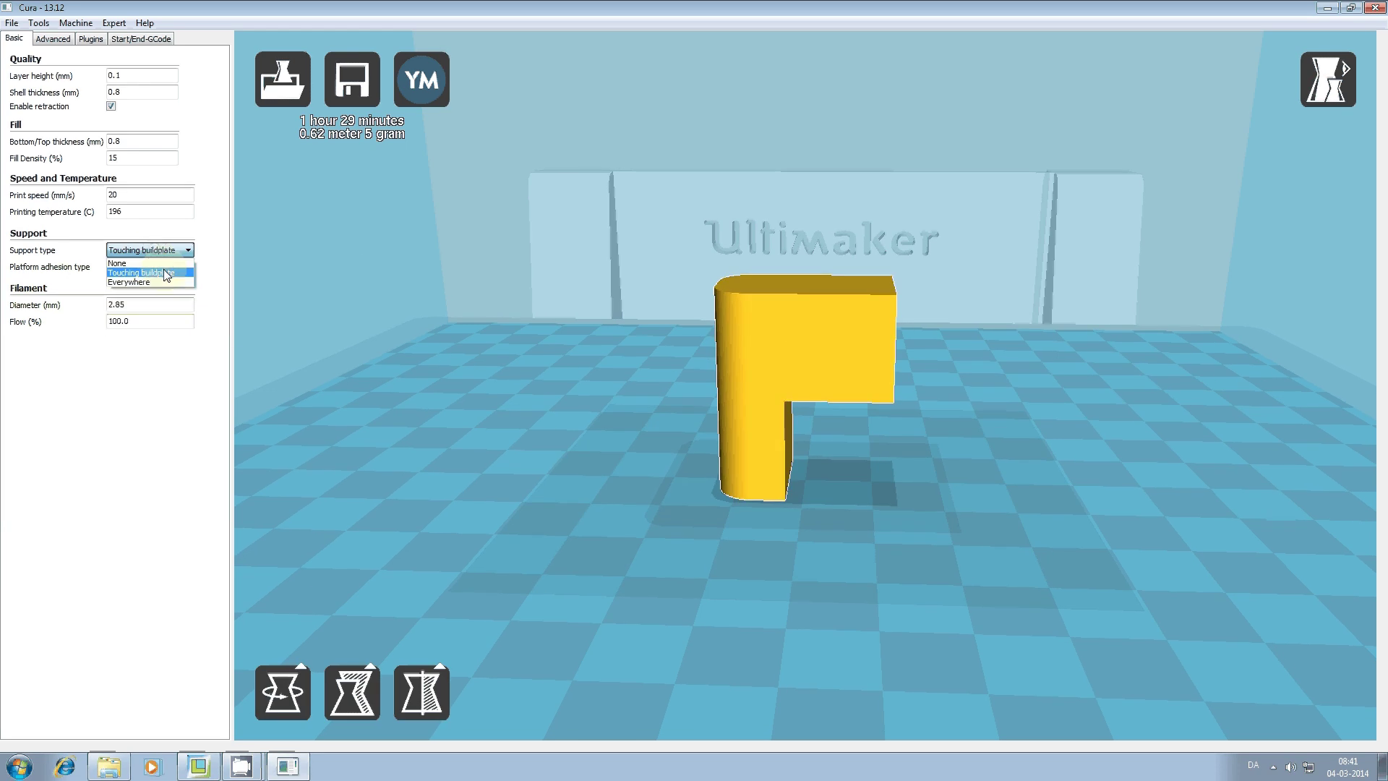
click(163, 262)
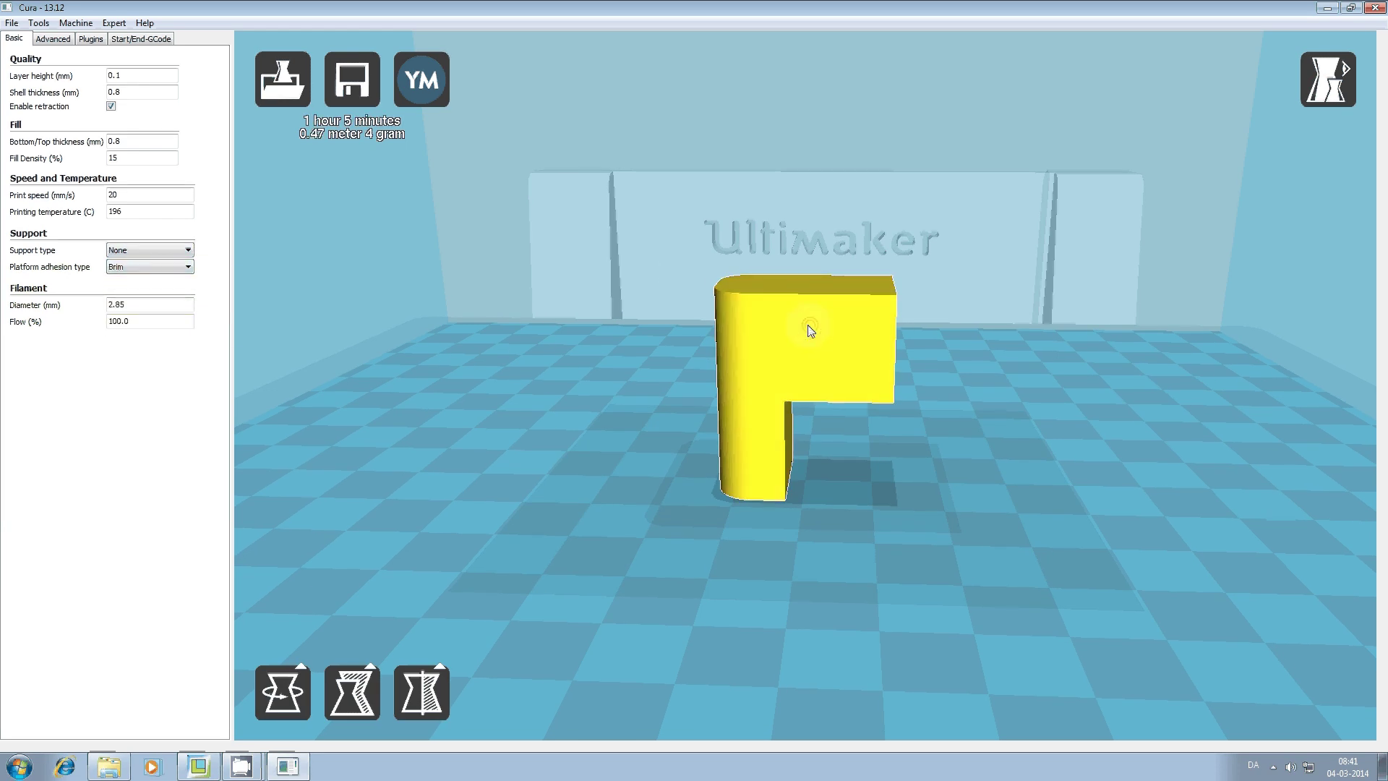
Rotate the demo part a half turn so the thick block rests flat on the platform.
click(286, 707)
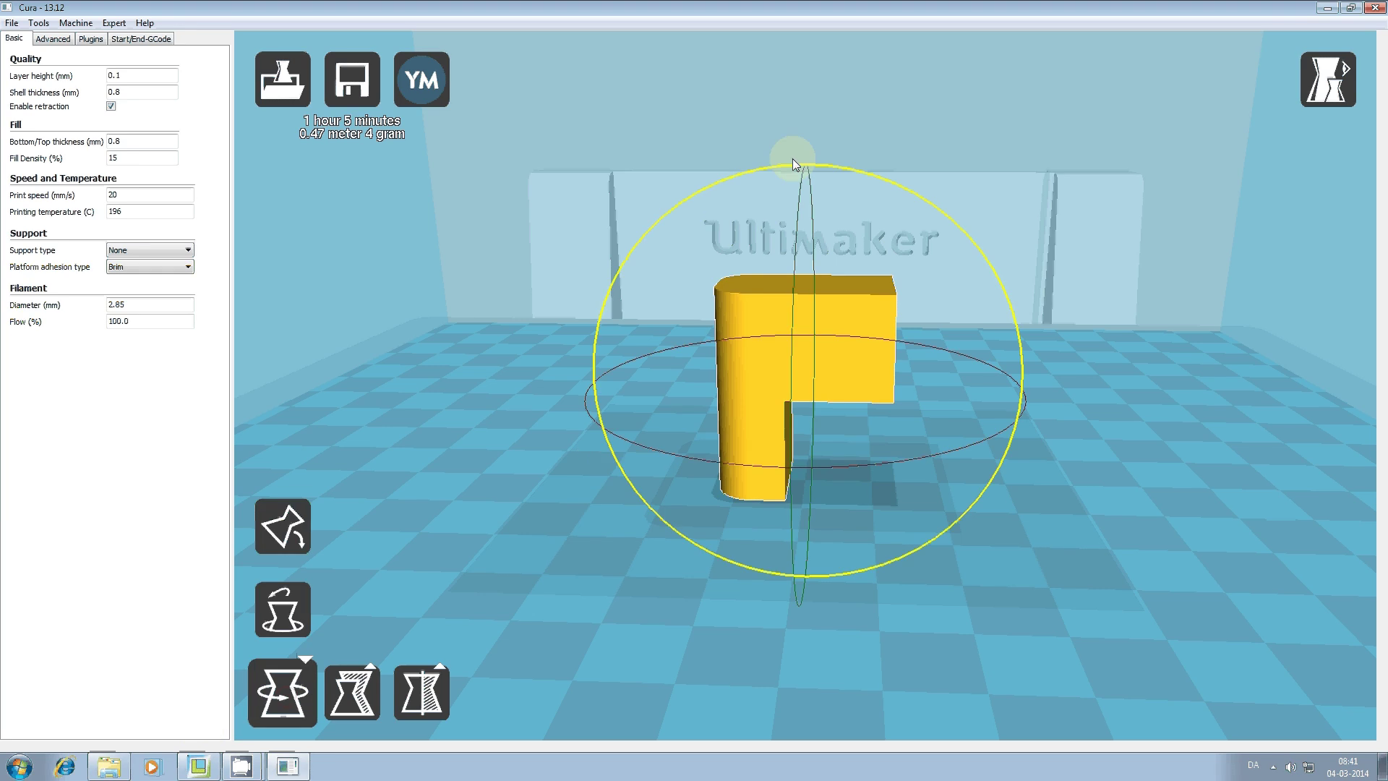
drag(769, 171, 824, 579)
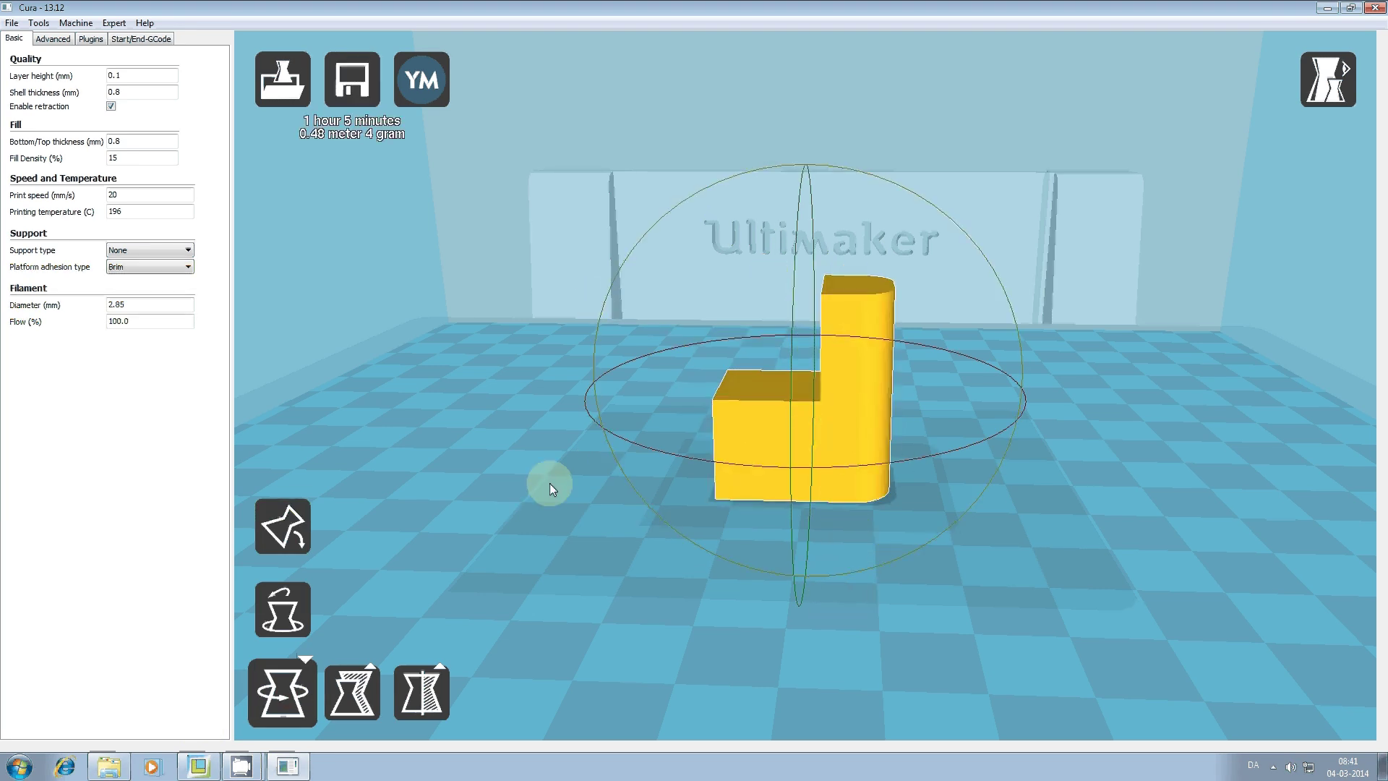
right_drag(550, 483, 536, 389)
click(353, 275)
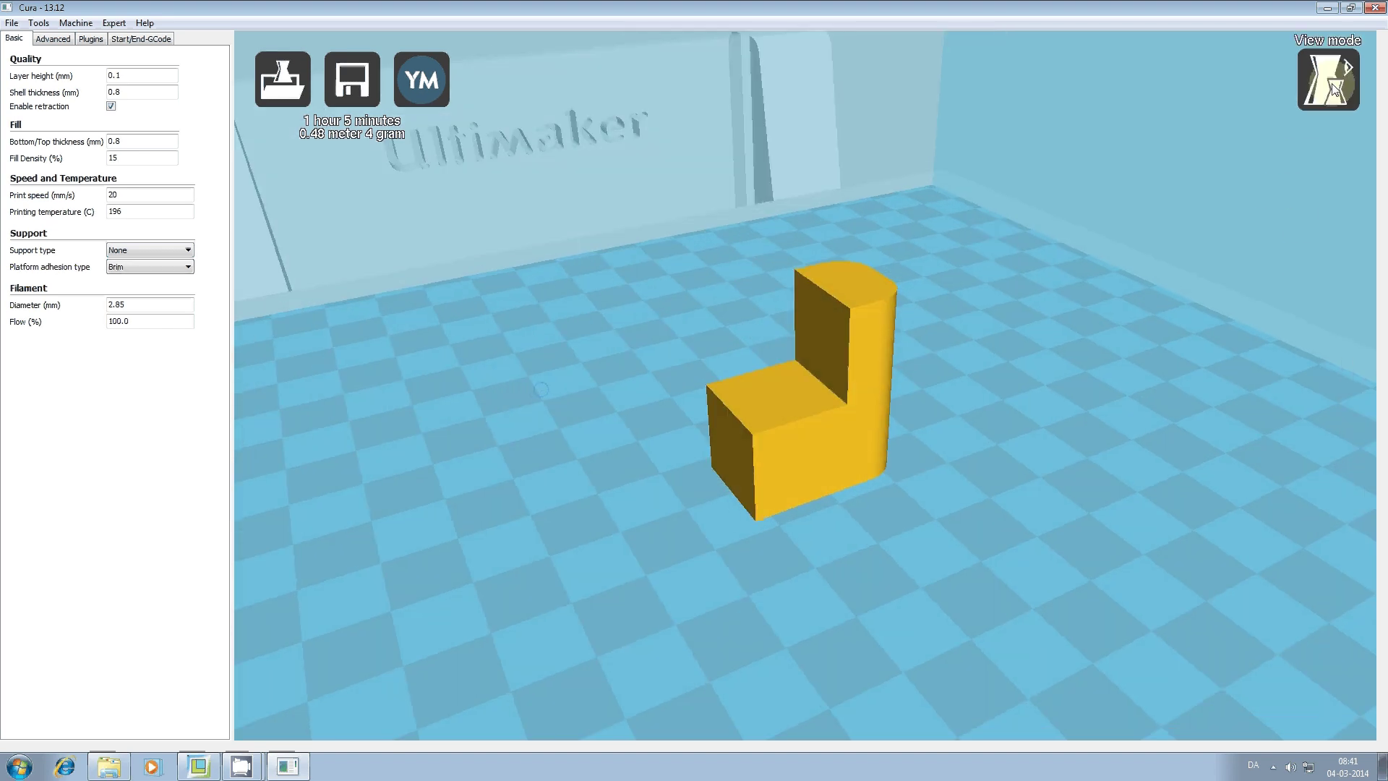
Inspect the reoriented part's infill and solid layers in Layers view by moving down through the layers.
click(1335, 88)
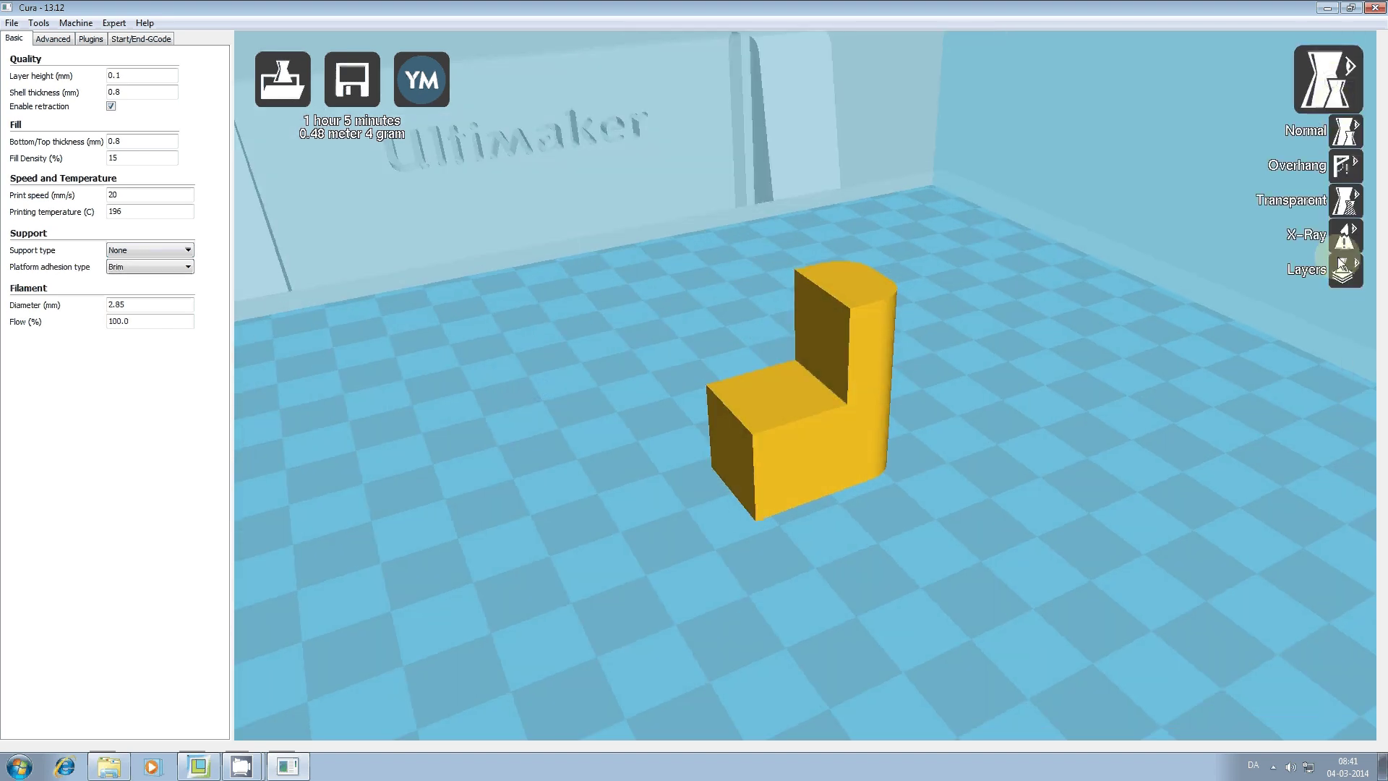
click(1343, 272)
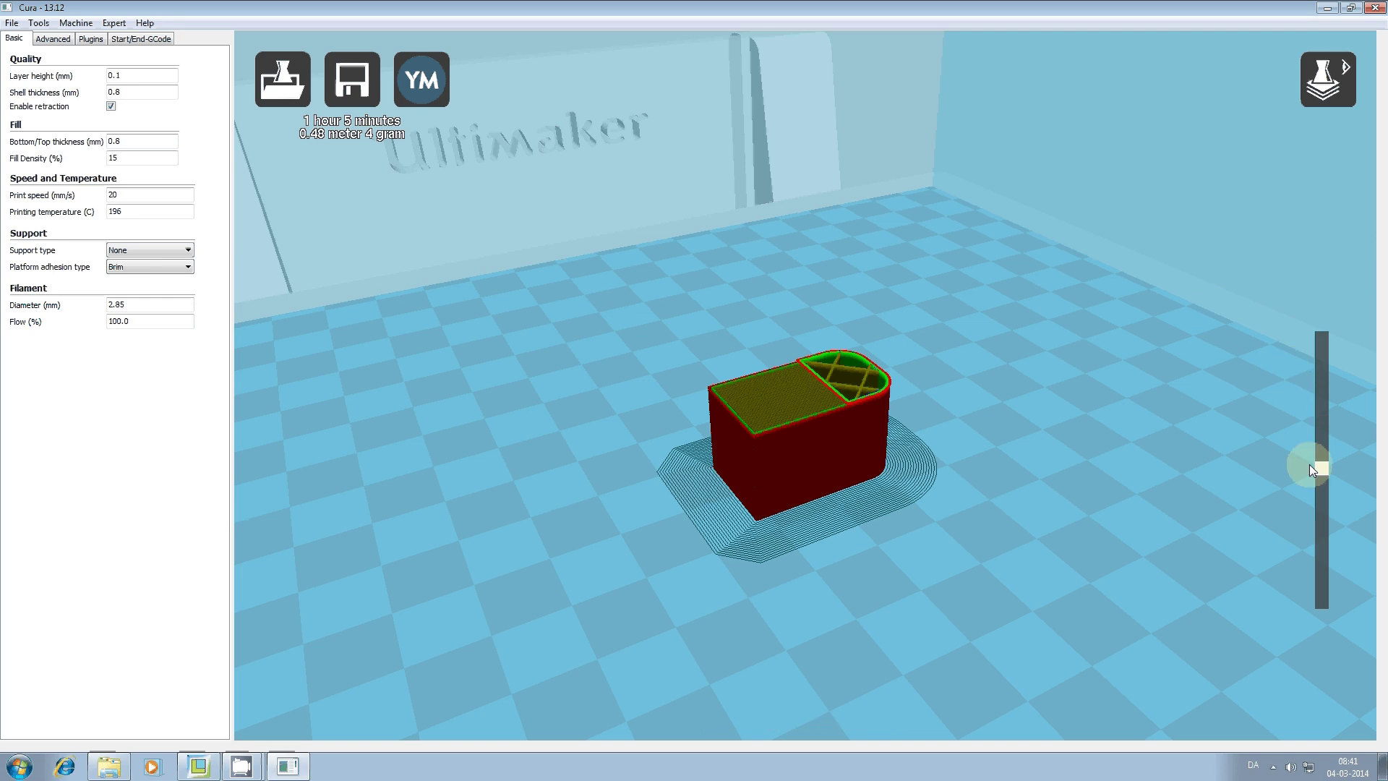
mouse_move(1310, 466)
mouse_down()
mouse_move(1323, 471)
mouse_move(1323, 514)
mouse_up()
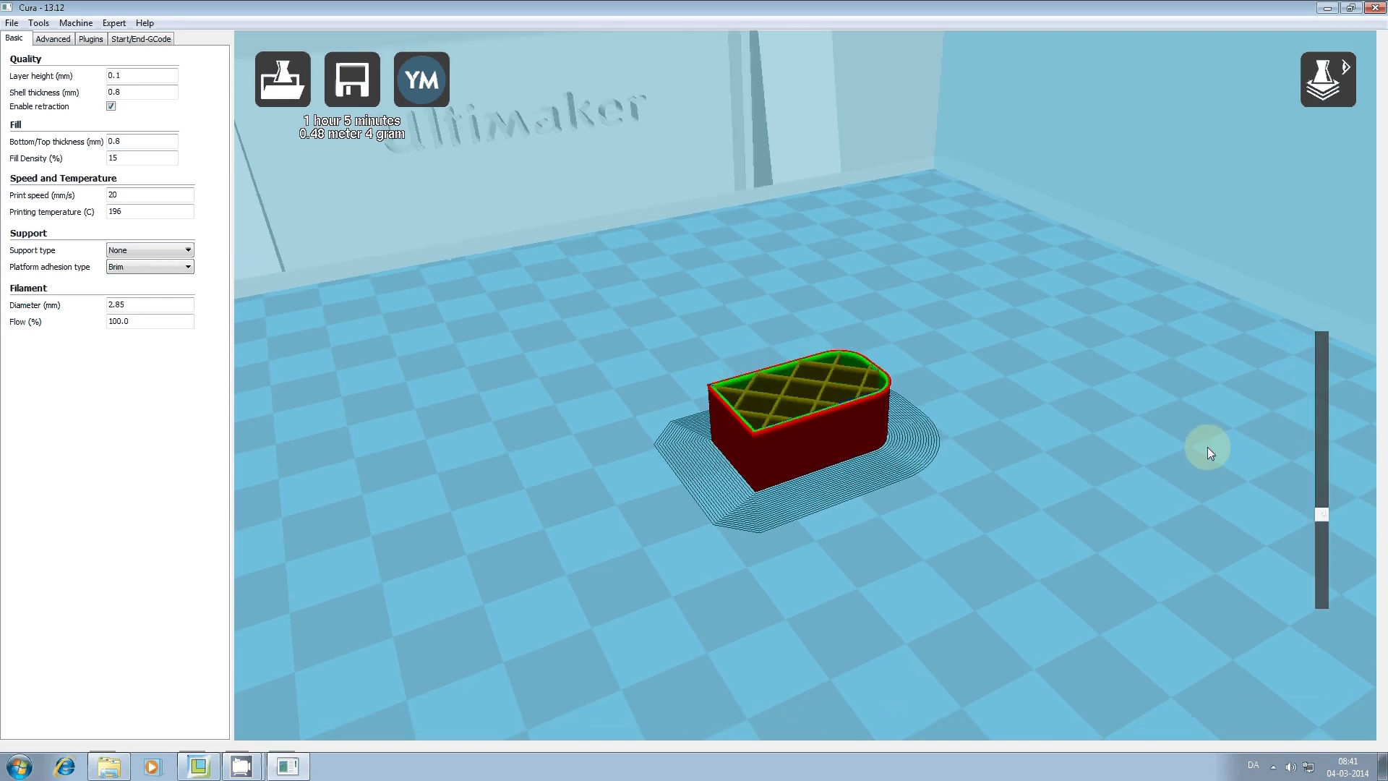
Set the fill density to 50 % and inspect the denser infill of the demo part in Layers view.
right_drag(1207, 447, 1191, 471)
scroll(859, 290, up, 5)
mouse_move(1005, 388)
right_down()
mouse_move(1013, 412)
mouse_move(1000, 415)
mouse_move(1019, 395)
right_up()
mouse_move(110, 158)
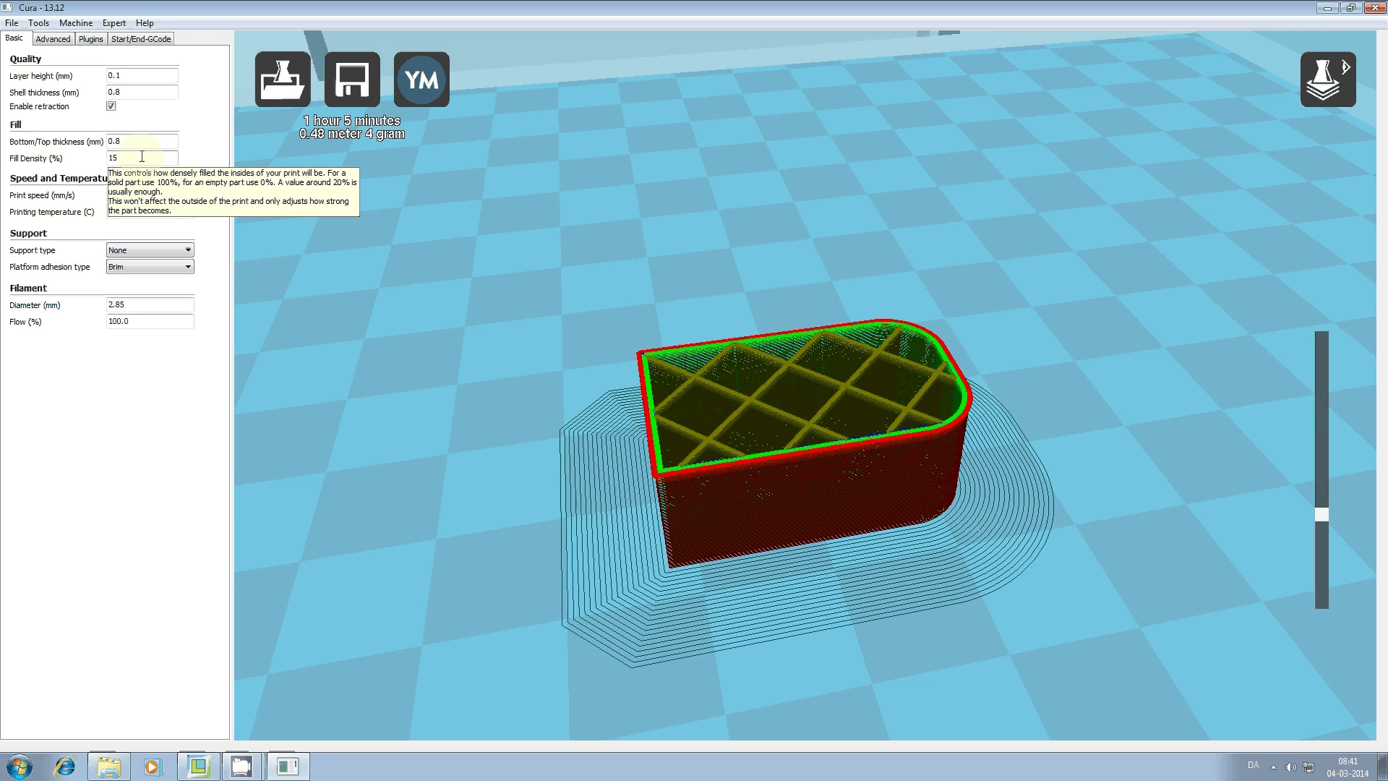
double_click(116, 157)
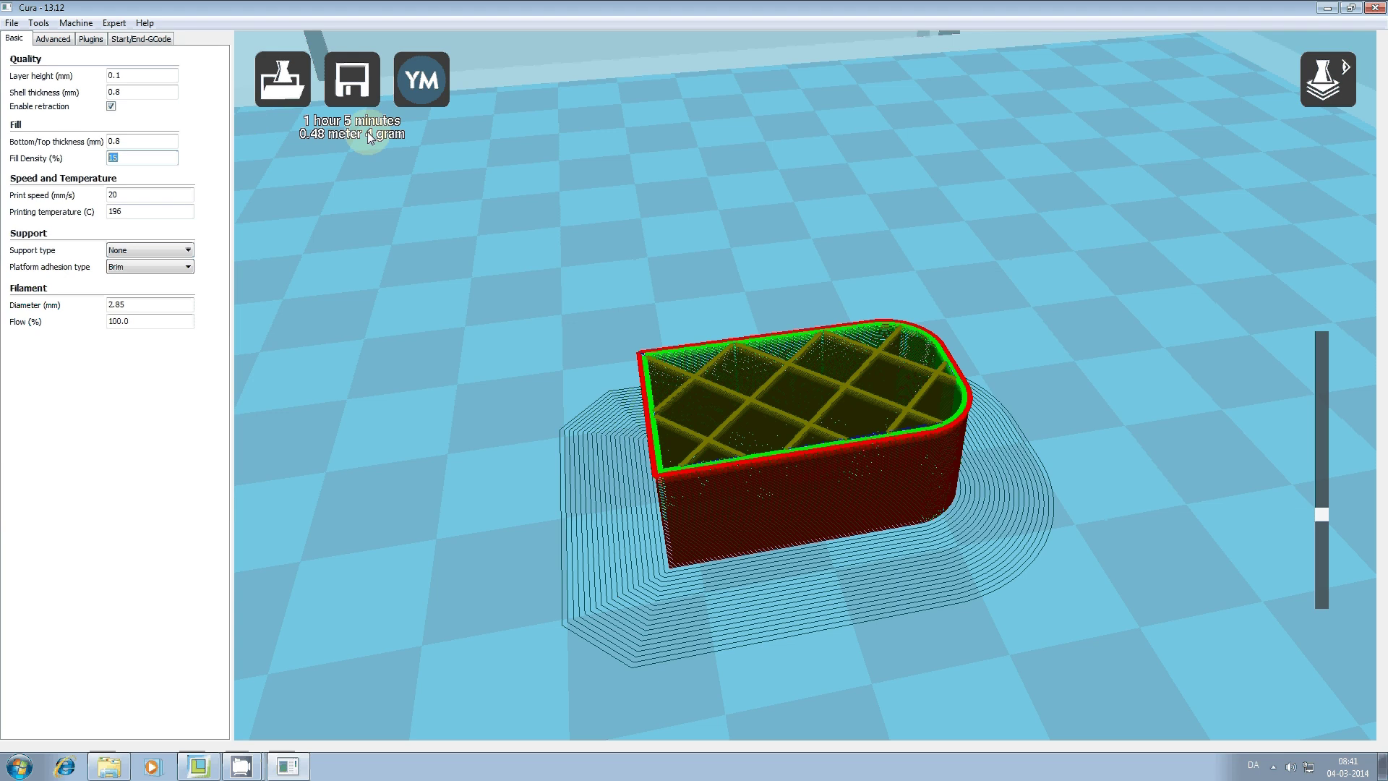
mouse_move(132, 159)
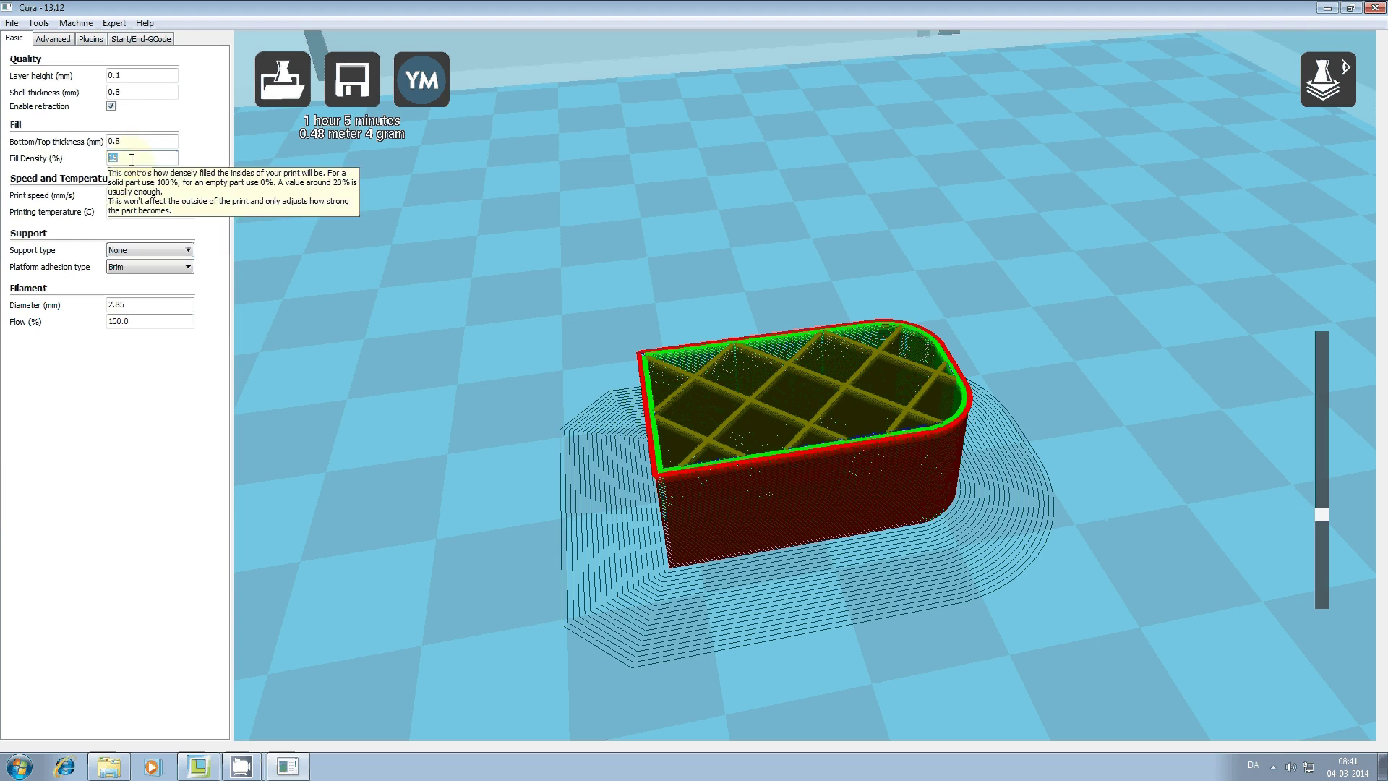
text(50)
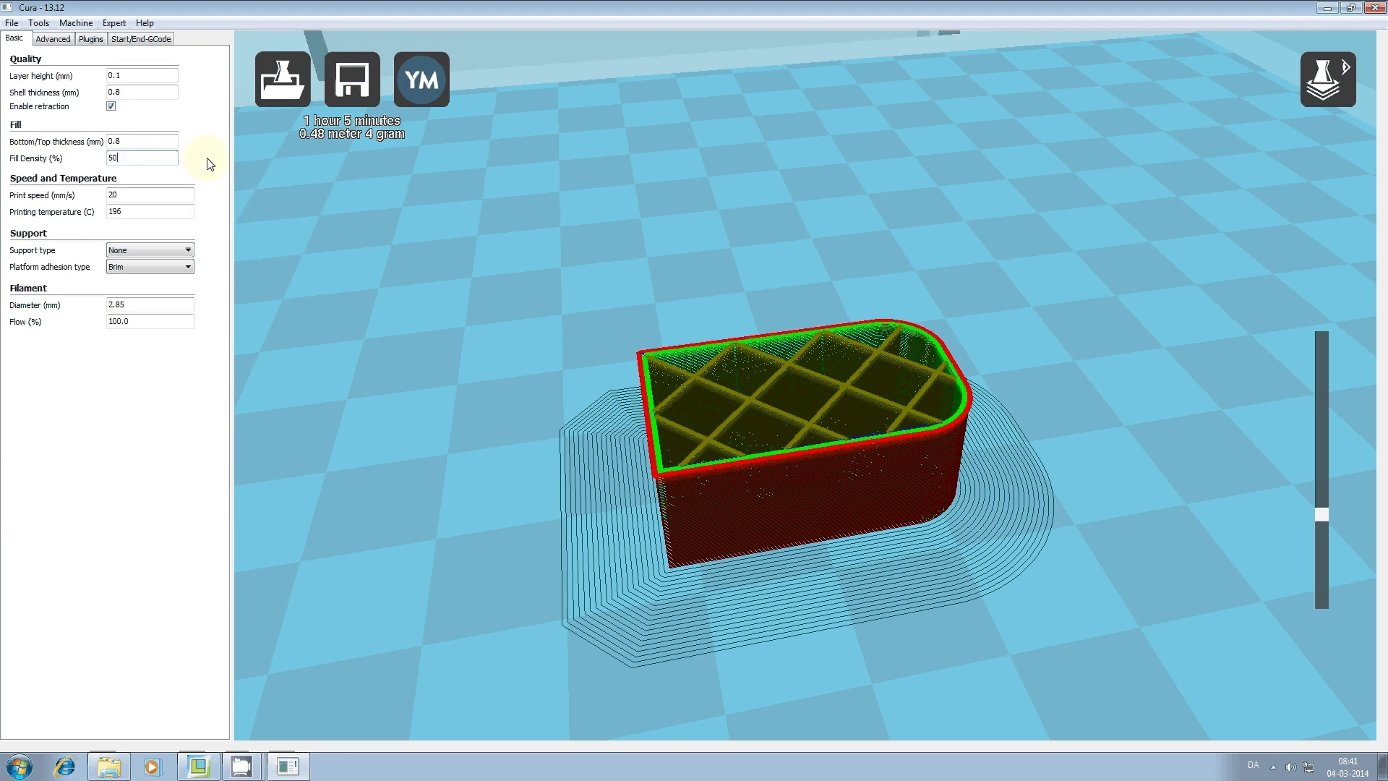
key(Tab)
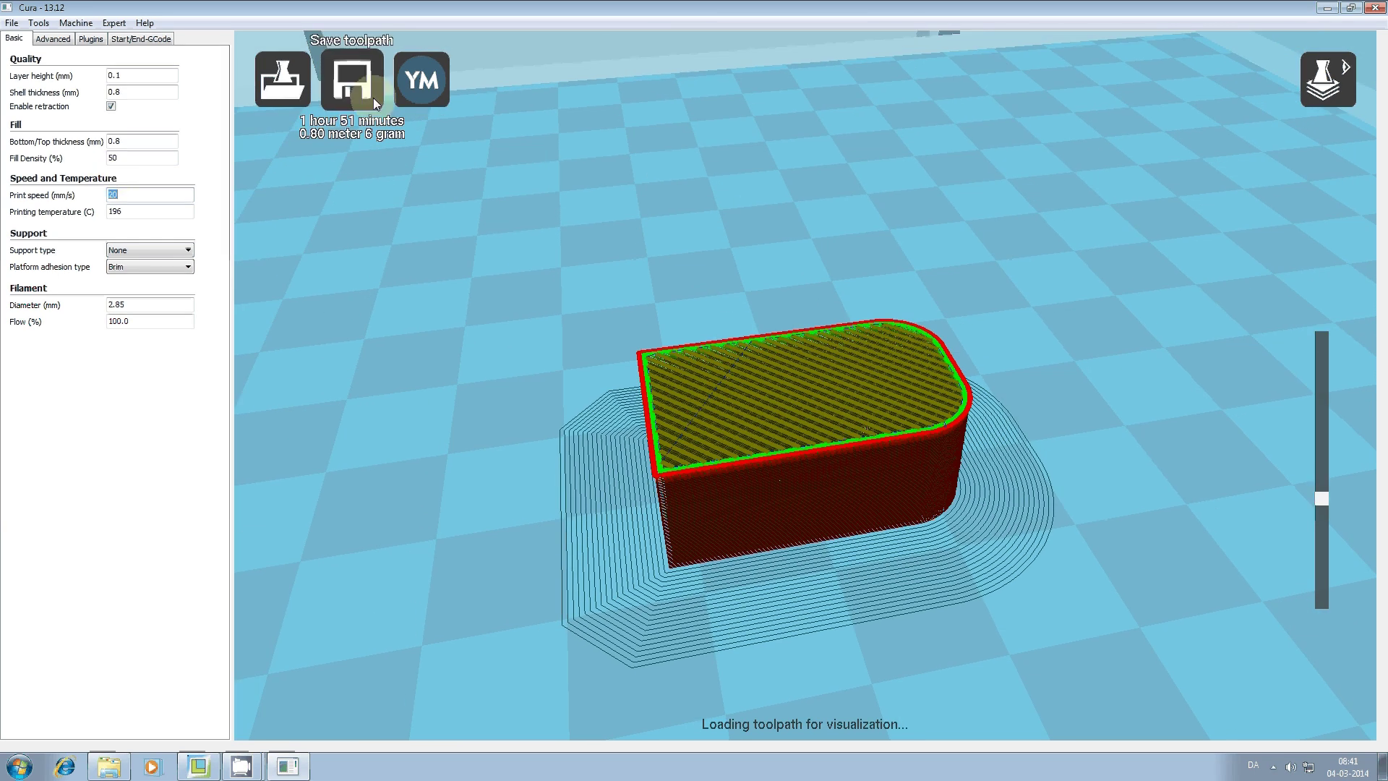
click(677, 405)
mouse_move(952, 323)
right_down()
mouse_move(893, 362)
mouse_move(957, 321)
right_up()
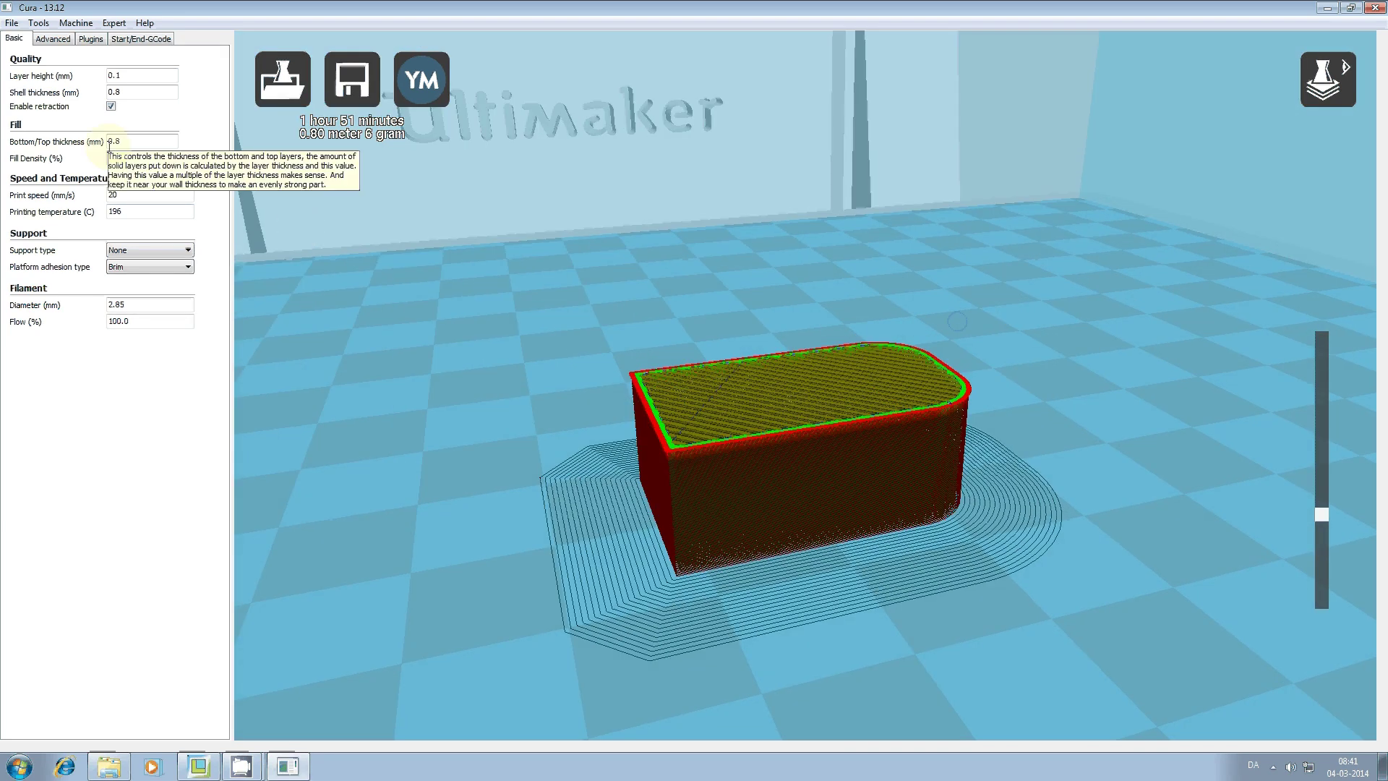
Set the fill density back to 15 % and inspect the part's infill in Layers view.
drag(133, 158, 16, 168)
text(20)
key(Tab)
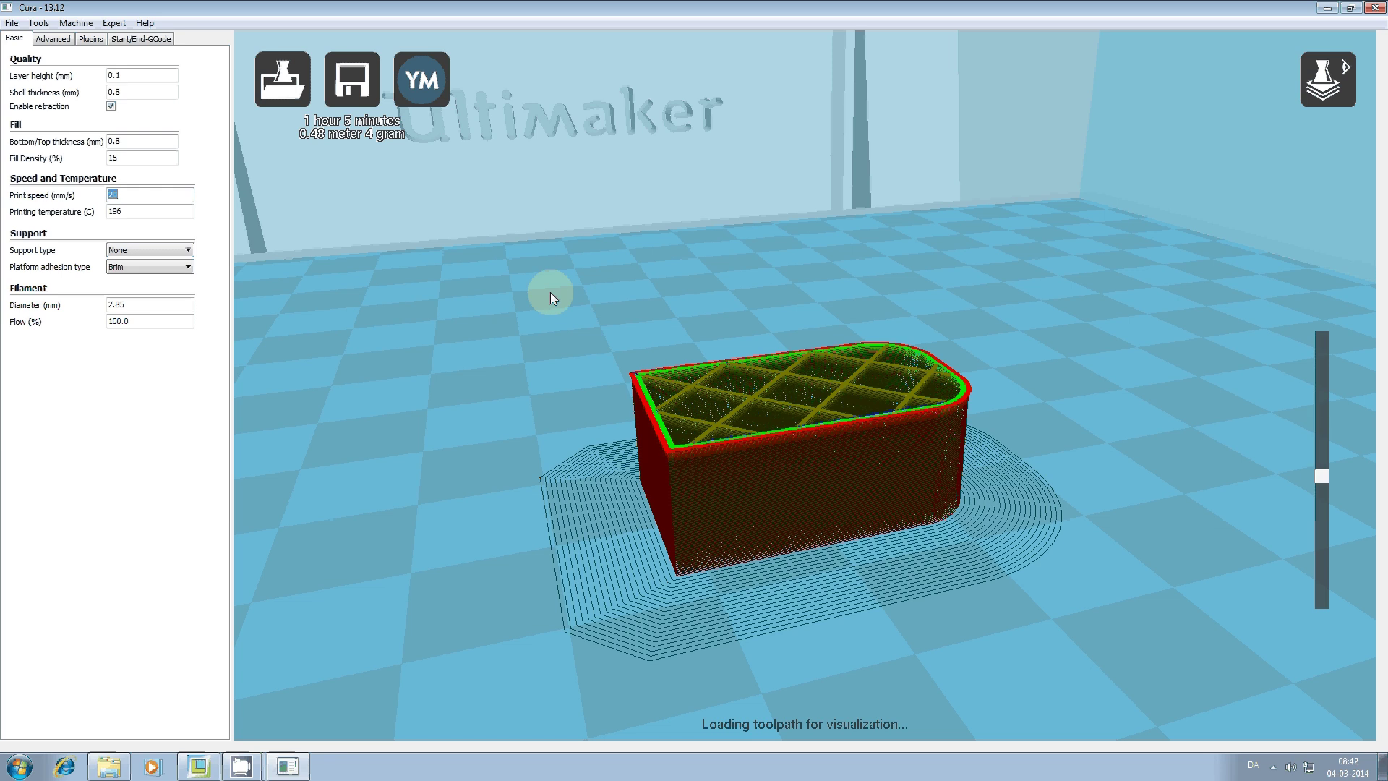
right_drag(549, 293, 653, 478)
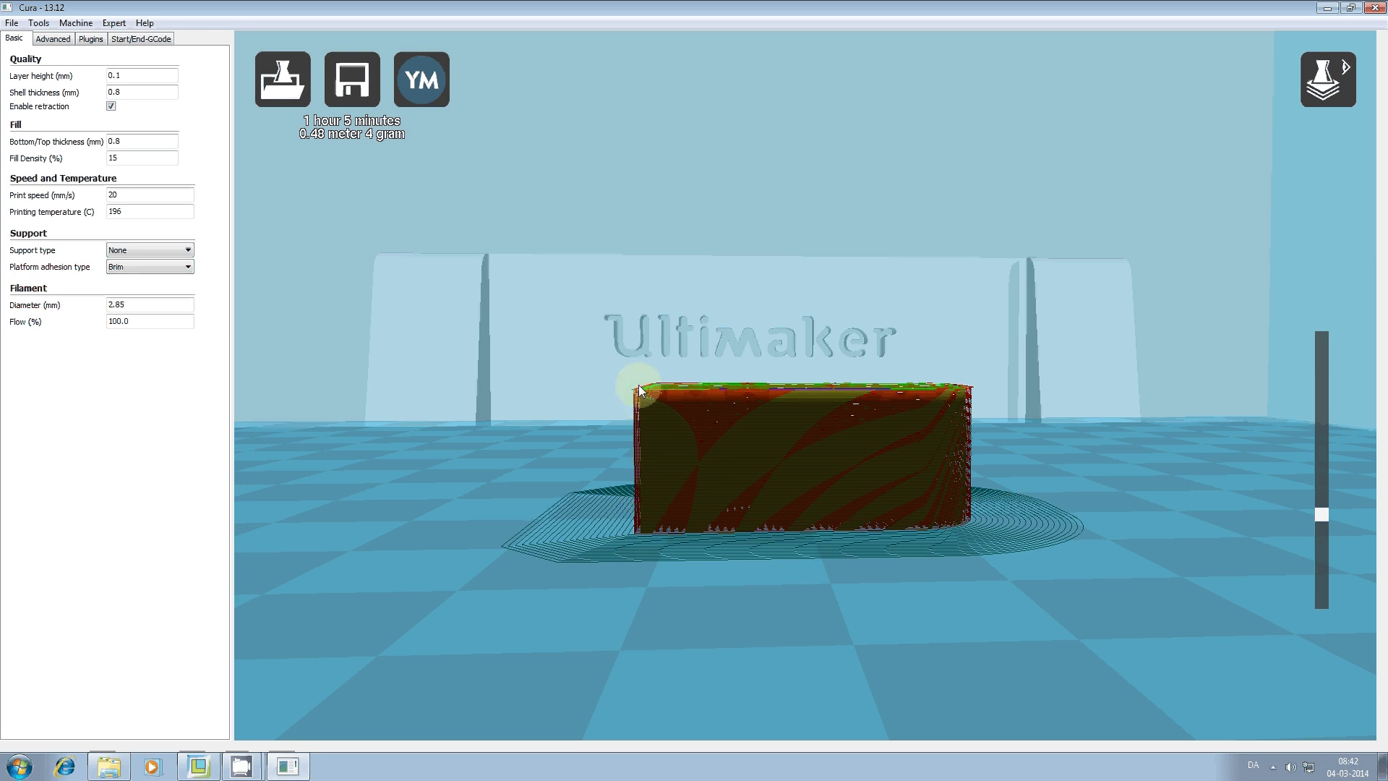
Set the layer height to 0.2 mm to compare the estimated print time.
right_drag(636, 474, 613, 485)
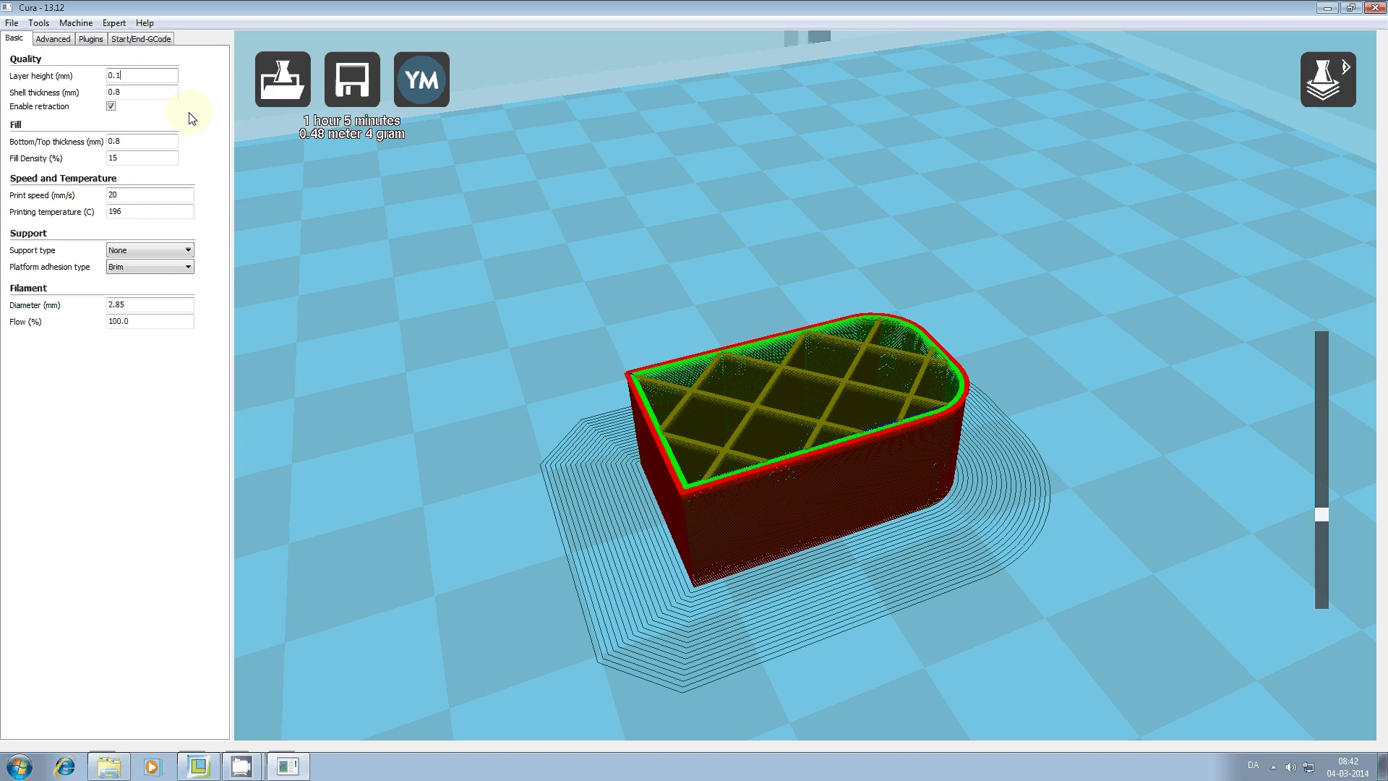
key(Tab)
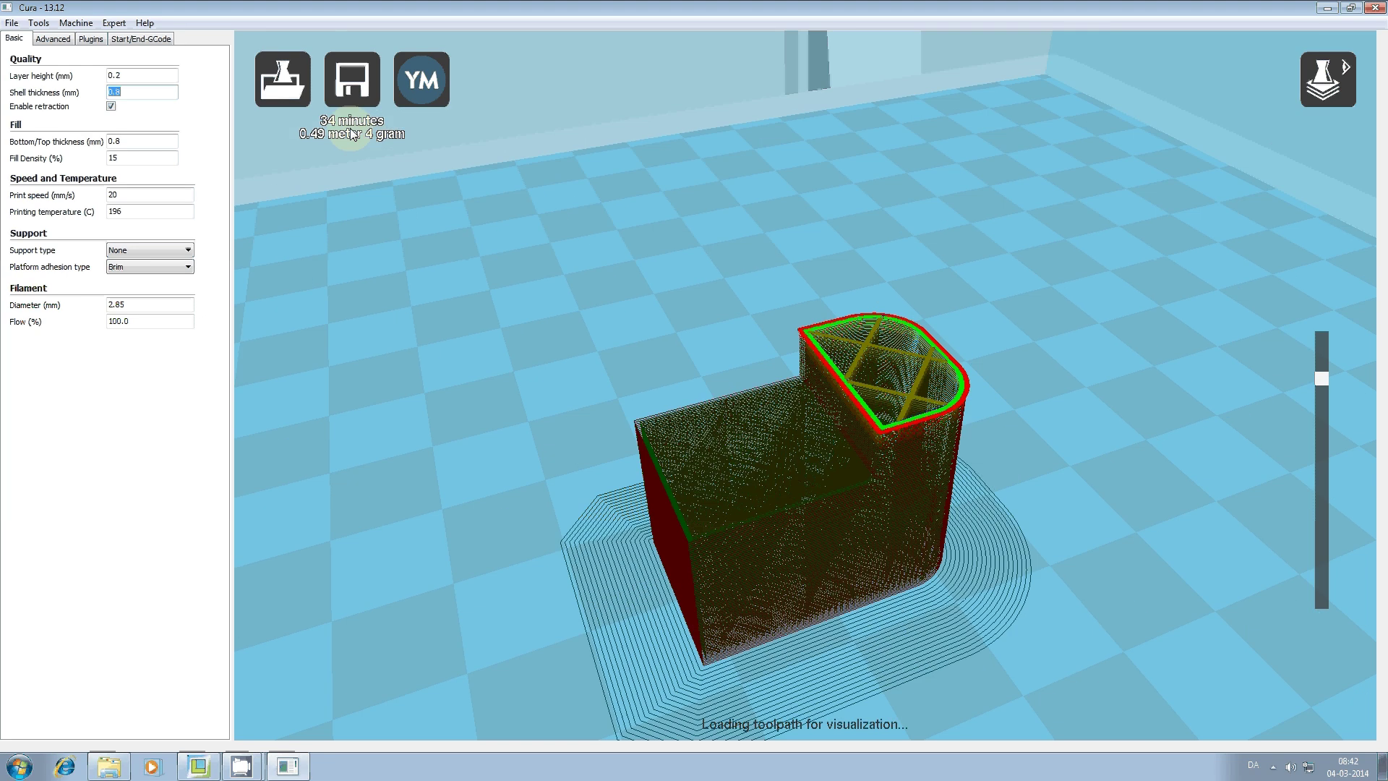
Restore the layer height to 0.1 mm and look over the resliced part.
click(130, 76)
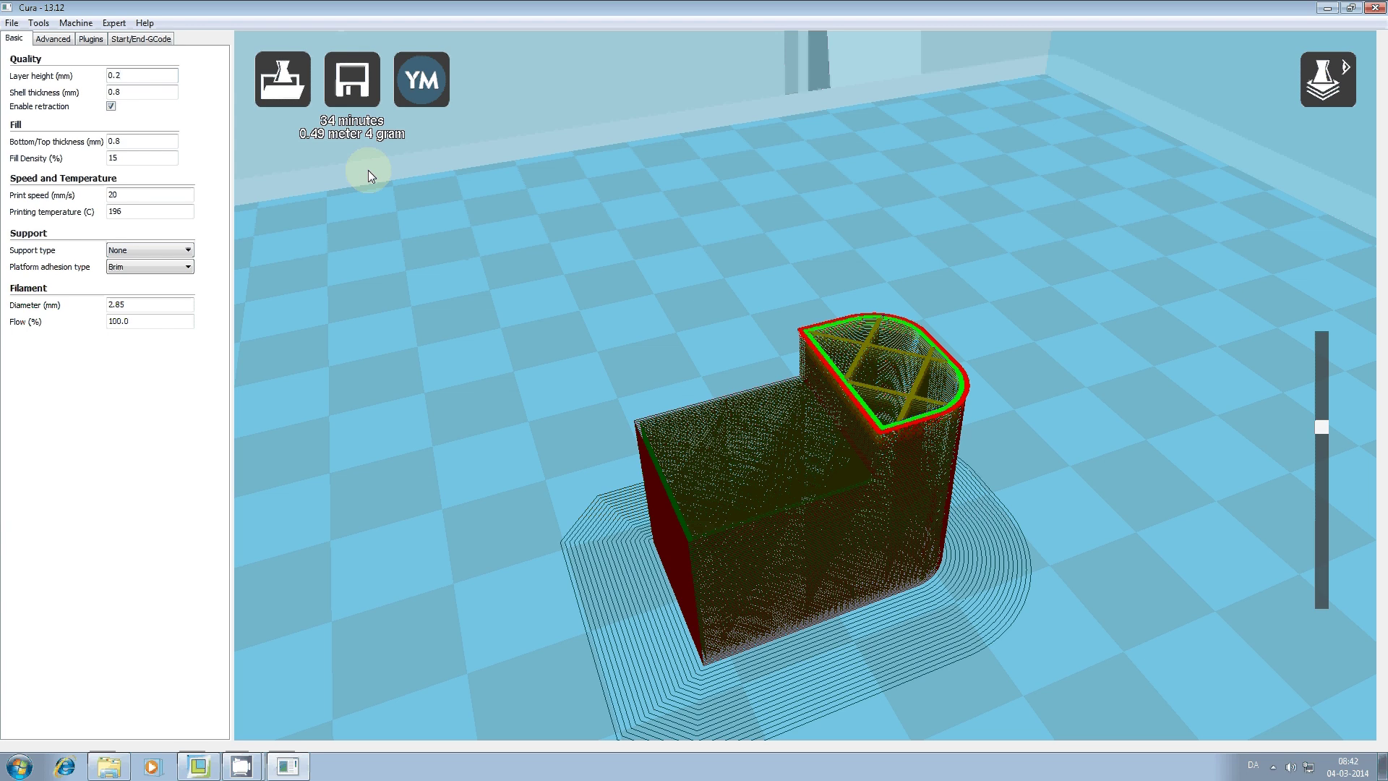
text(1)
right_drag(367, 170, 463, 191)
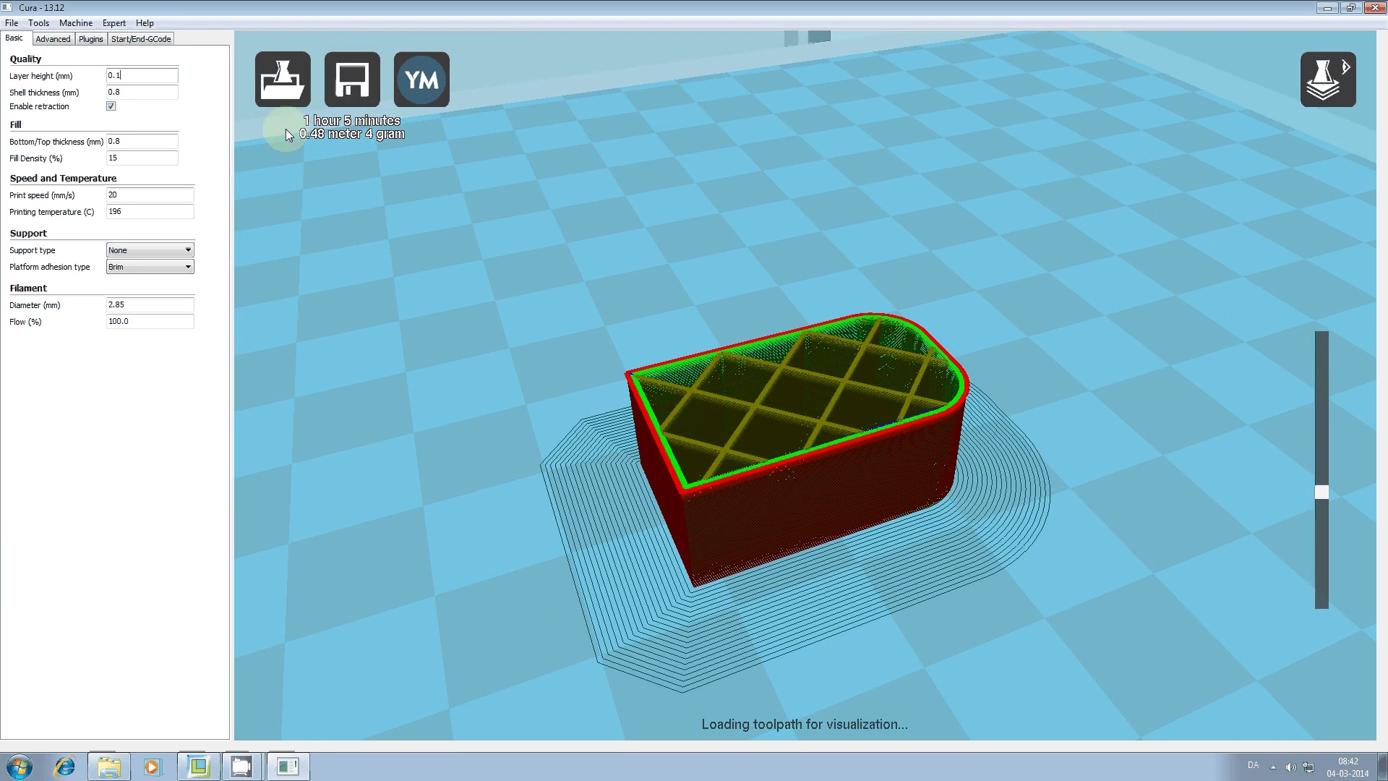
right_drag(350, 106, 600, 317)
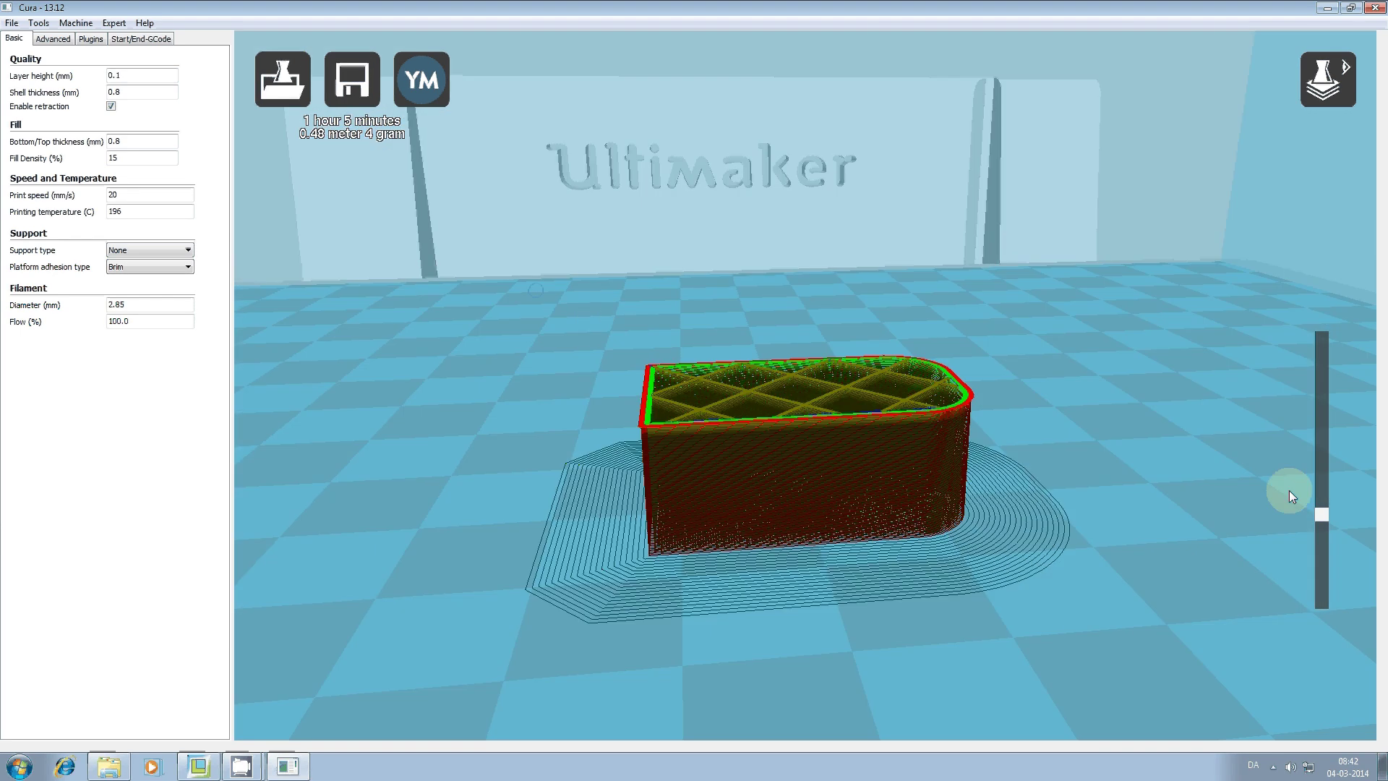
Show the demo part's layers up to the topmost one, and return to the Normal view.
drag(1320, 514, 1322, 337)
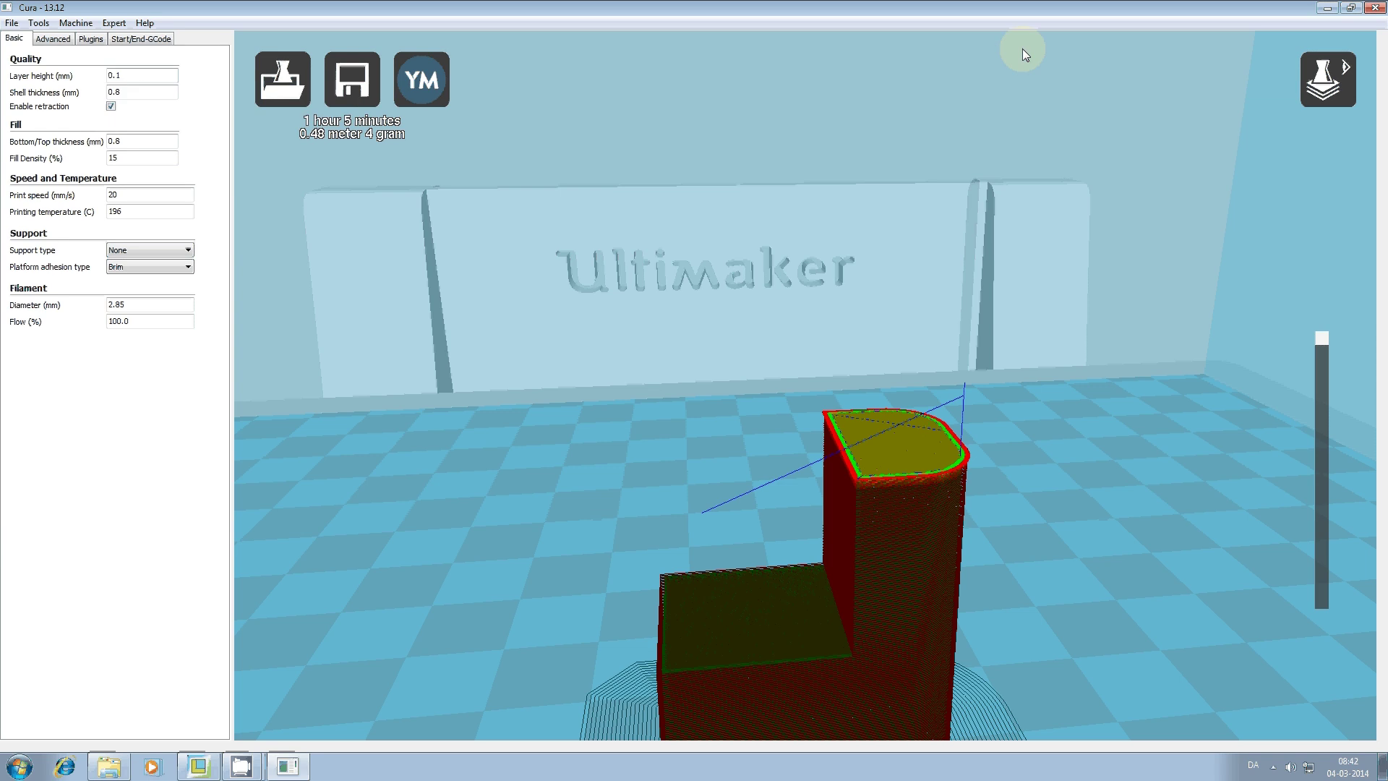
click(1328, 79)
click(1339, 134)
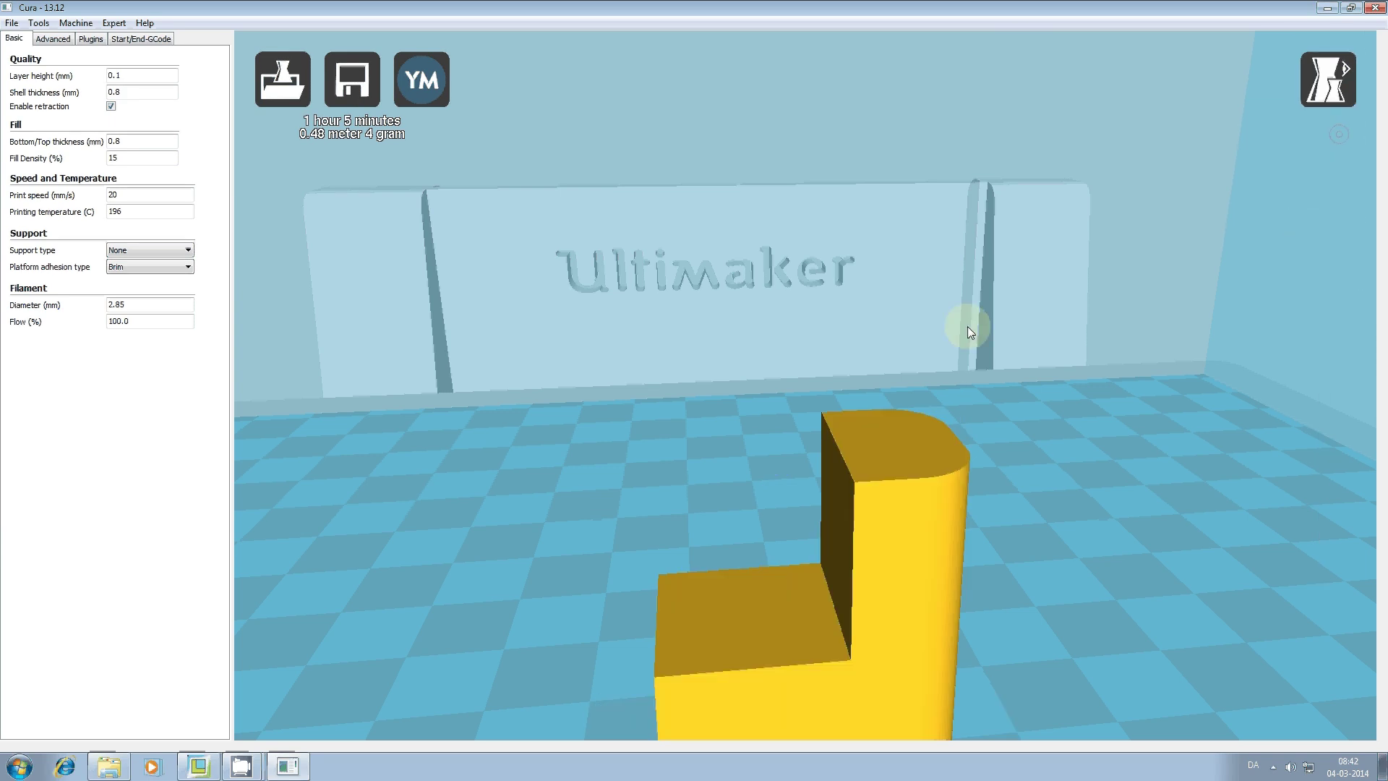
Save the demo part's sliced toolpath as G-code to the SD card in drive F:.
drag(680, 397, 684, 428)
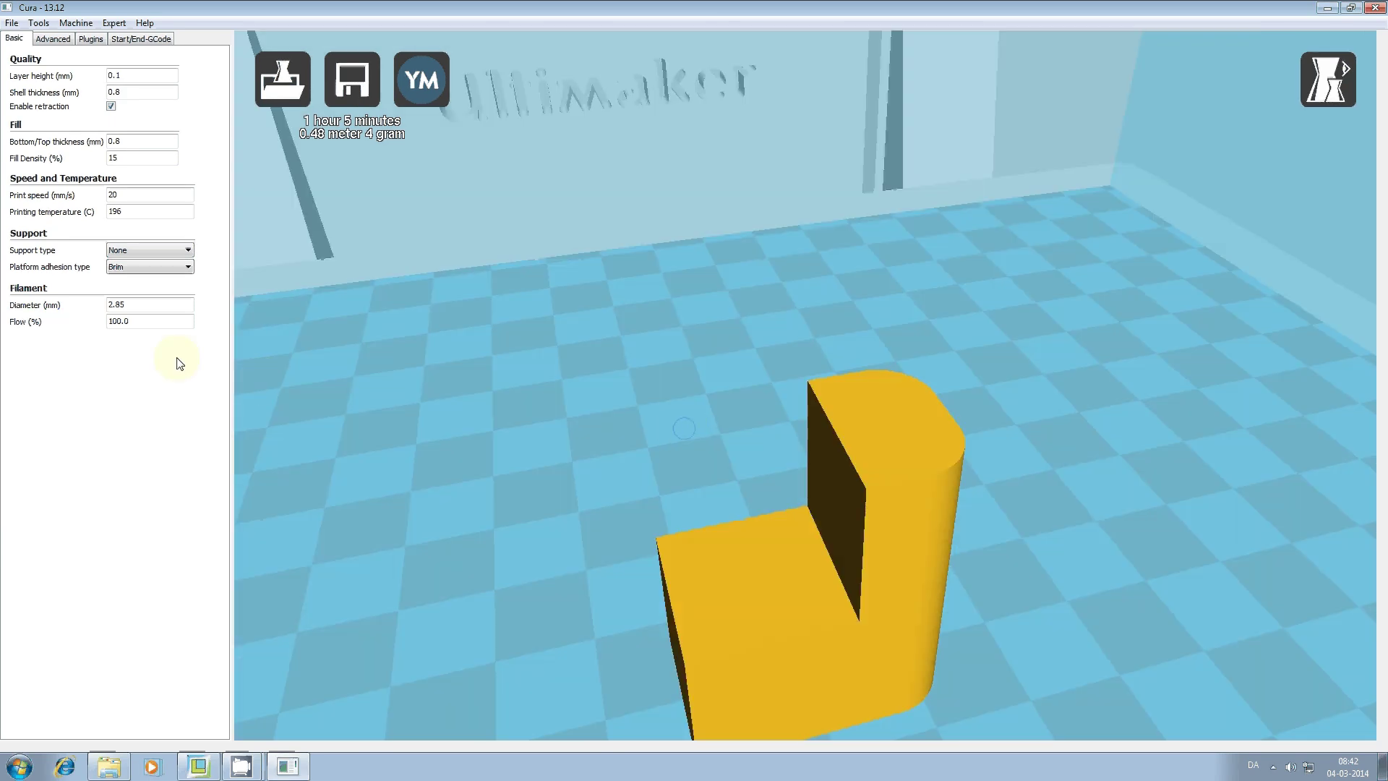
right_drag(535, 445, 598, 502)
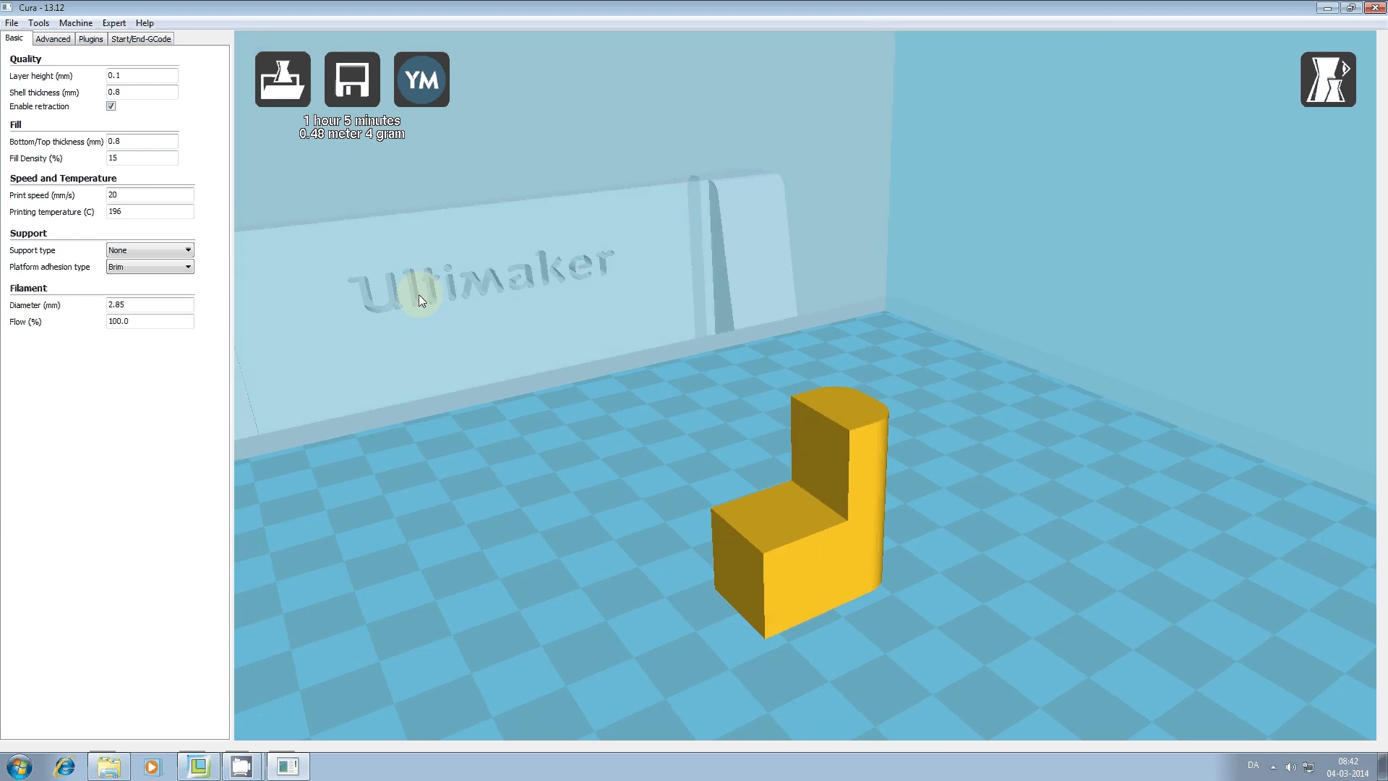
right_drag(532, 346, 575, 364)
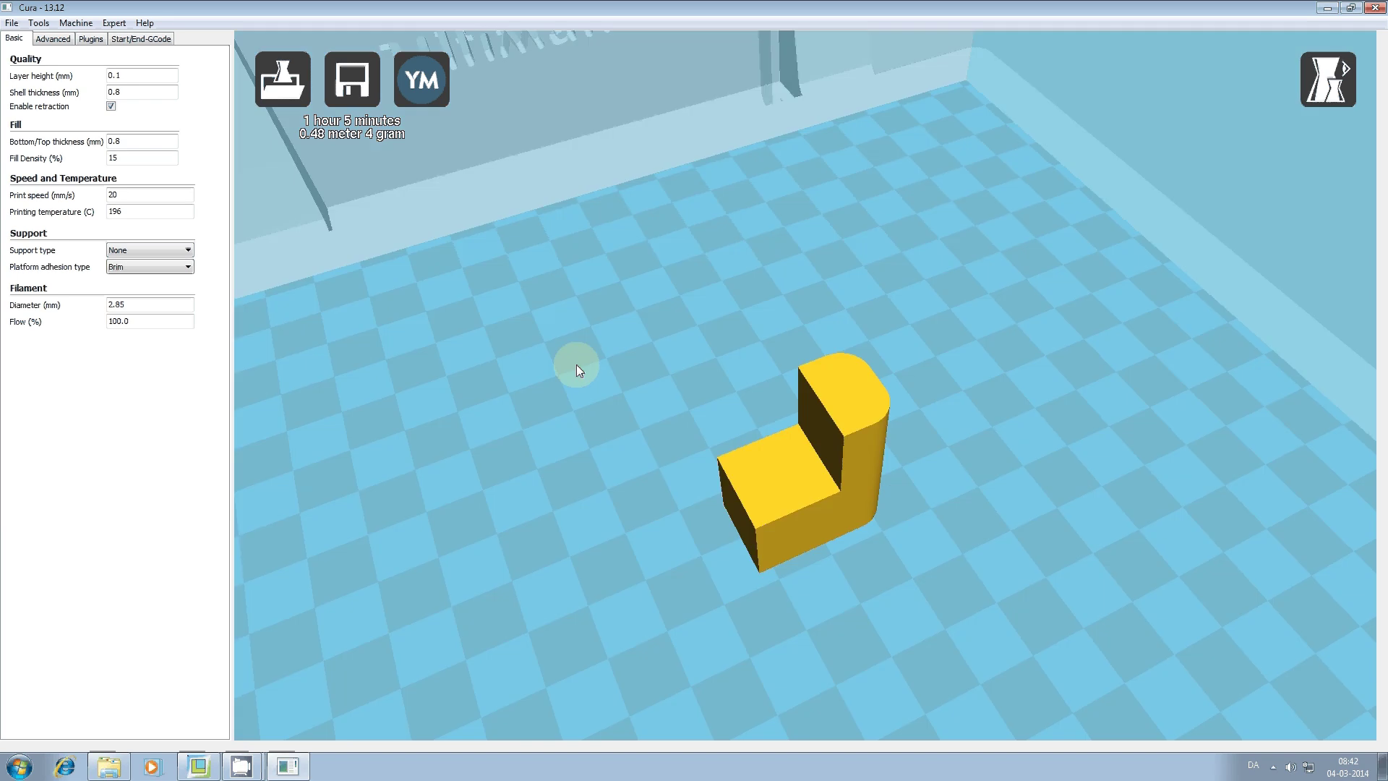
right_drag(405, 353, 710, 489)
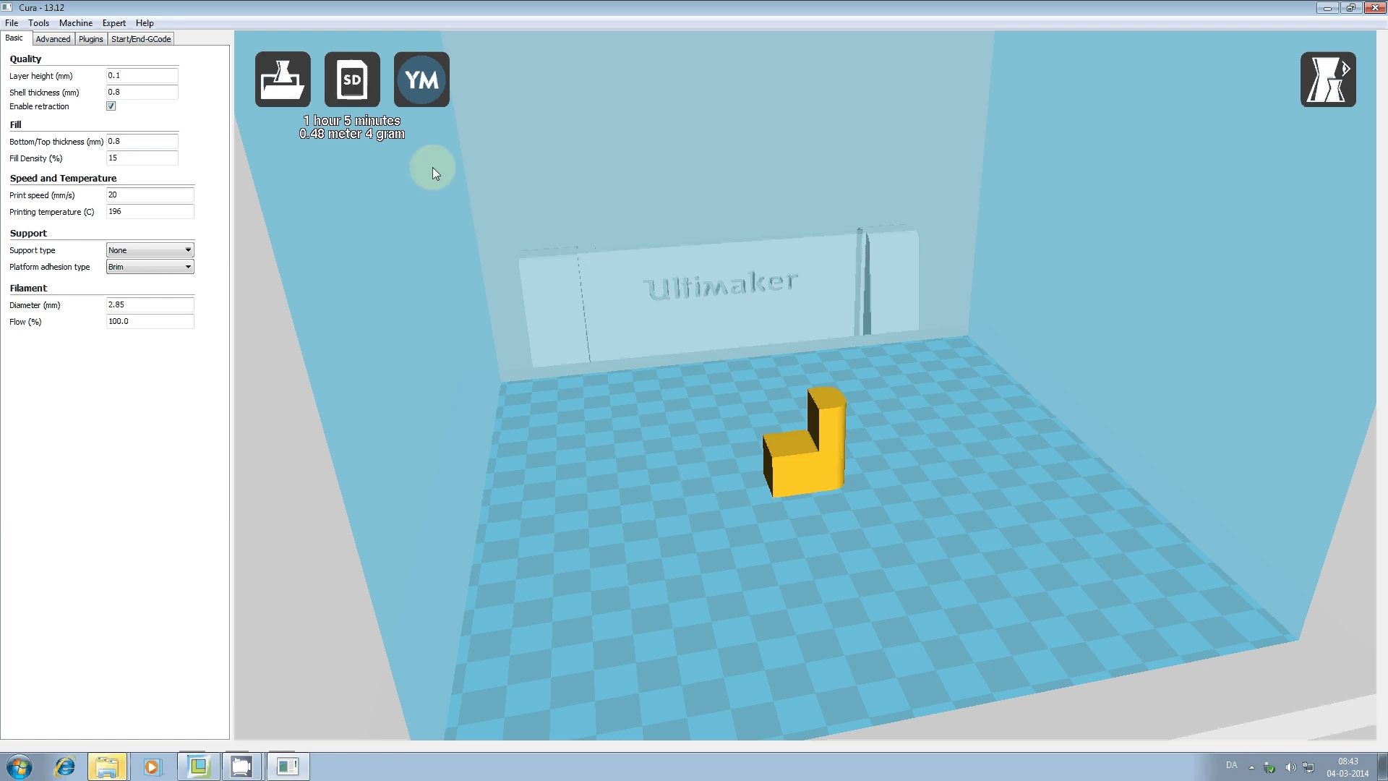
click(350, 79)
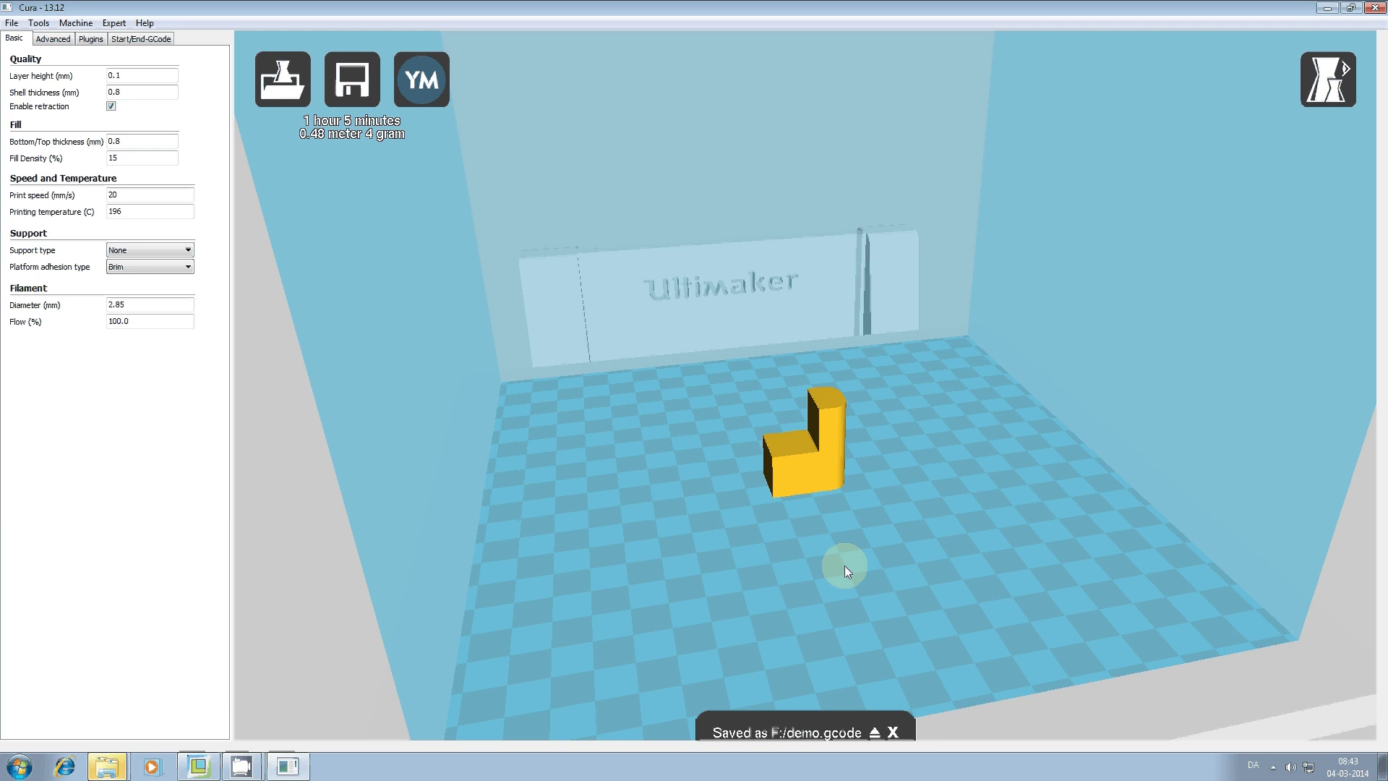
Minimize Cura and close the AutoPlay prompt and the START YOUR PRINTING HERE folder window.
click(1326, 8)
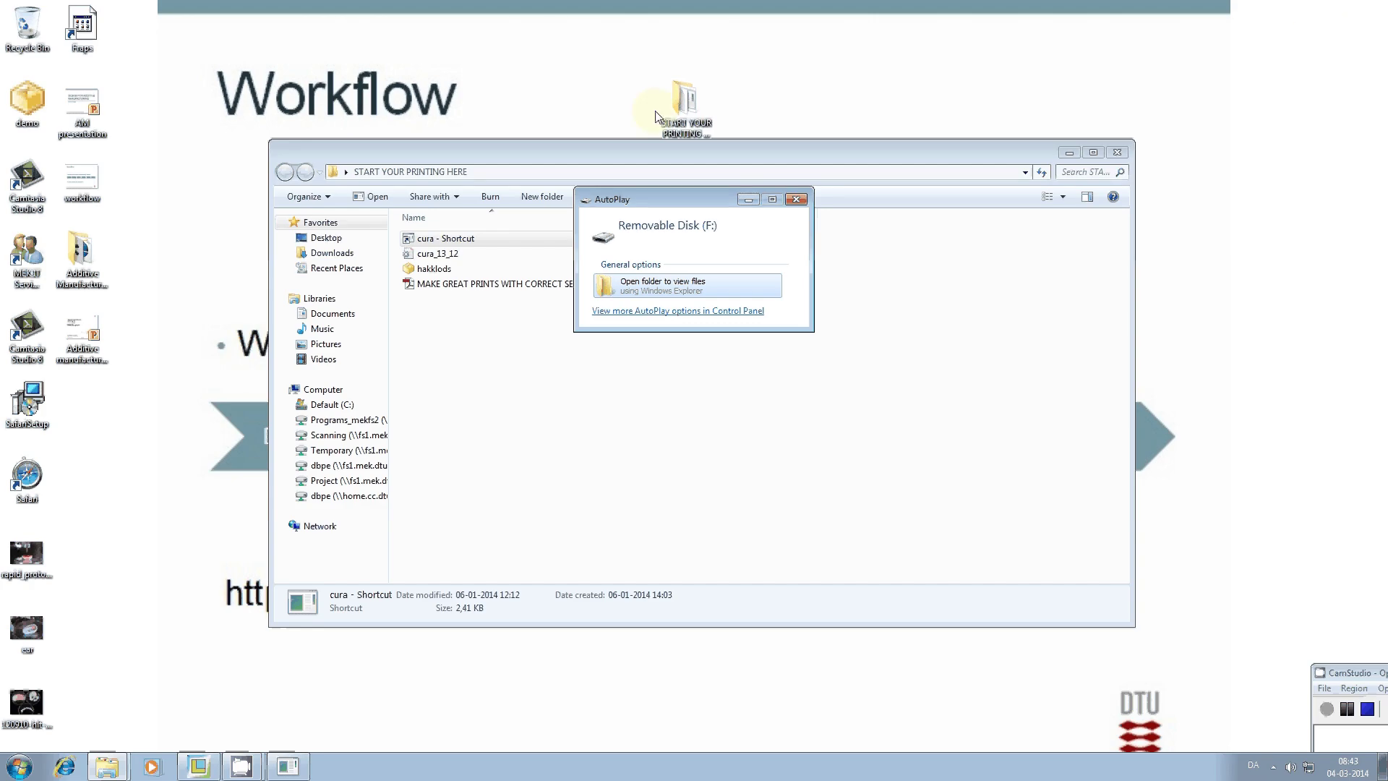
click(797, 198)
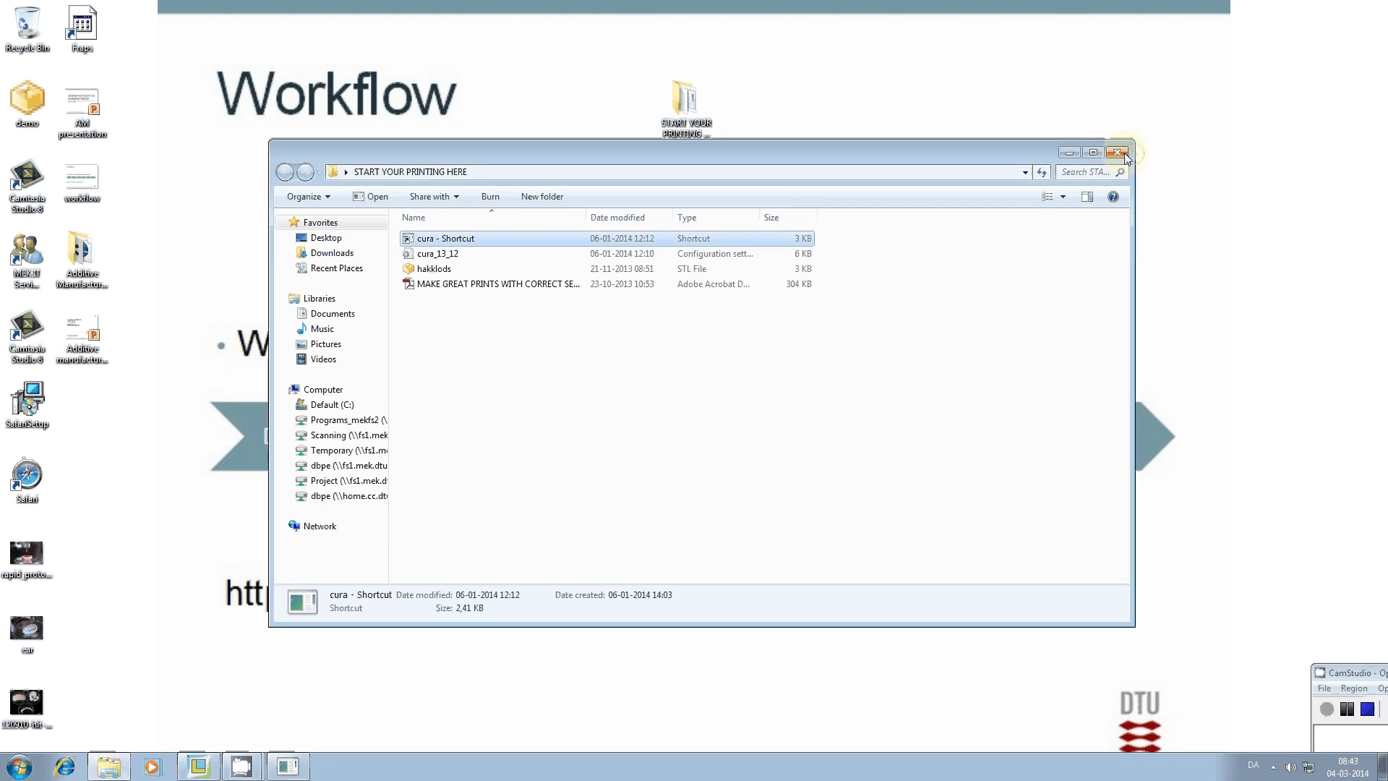
click(1117, 152)
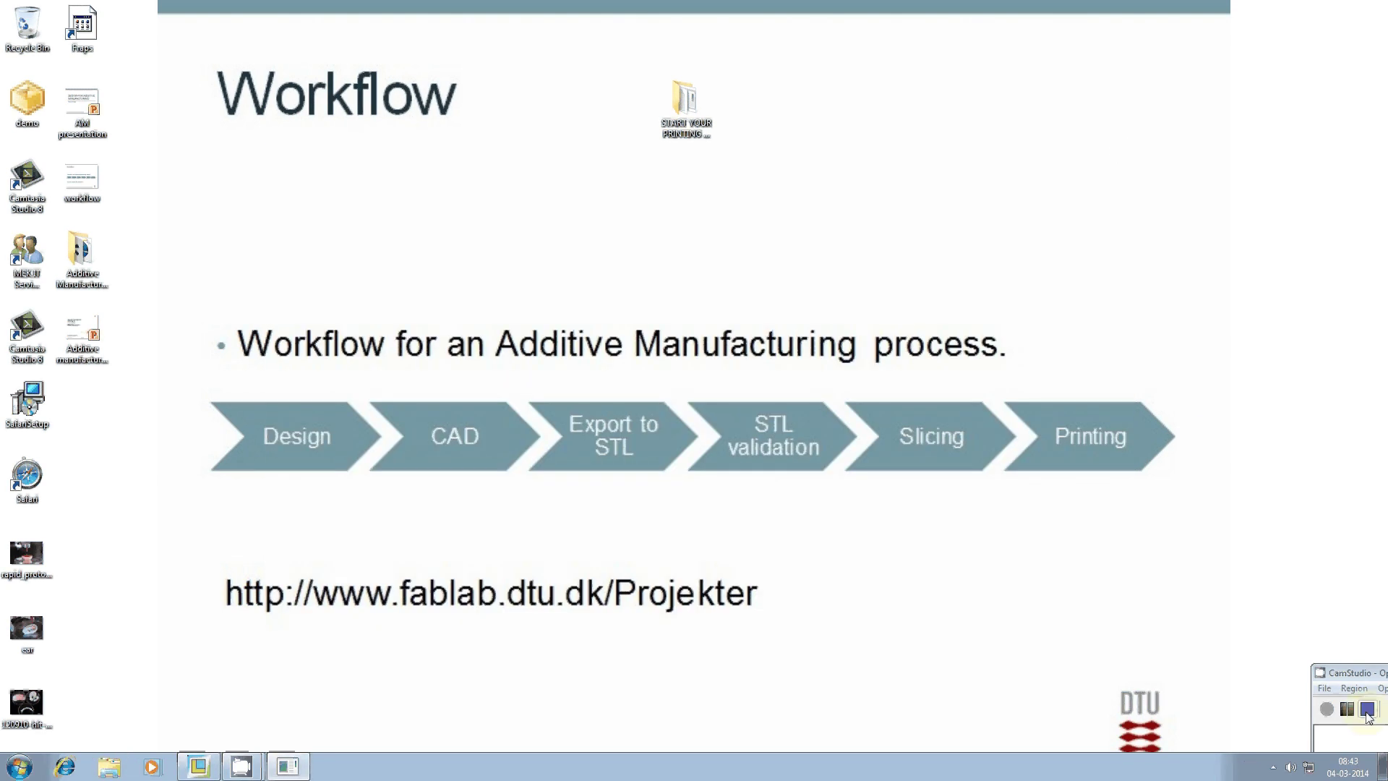